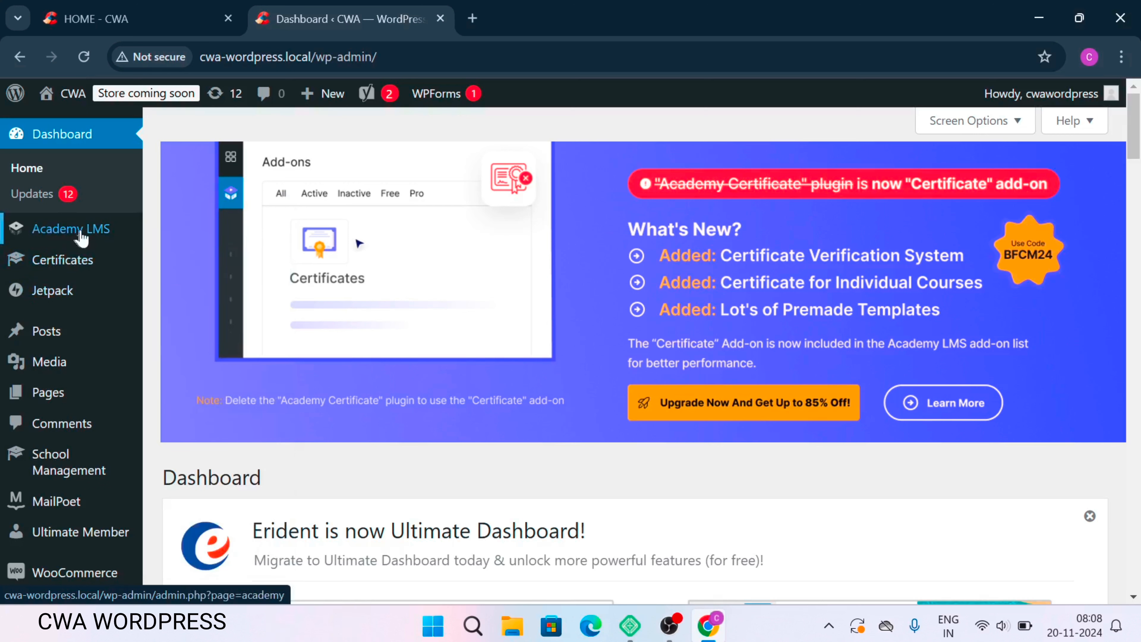
- Open the Academy LMS dashboard in the WordPress admin and look over its overview
{"action": "mouse_move", "coordinate": [56, 240]}
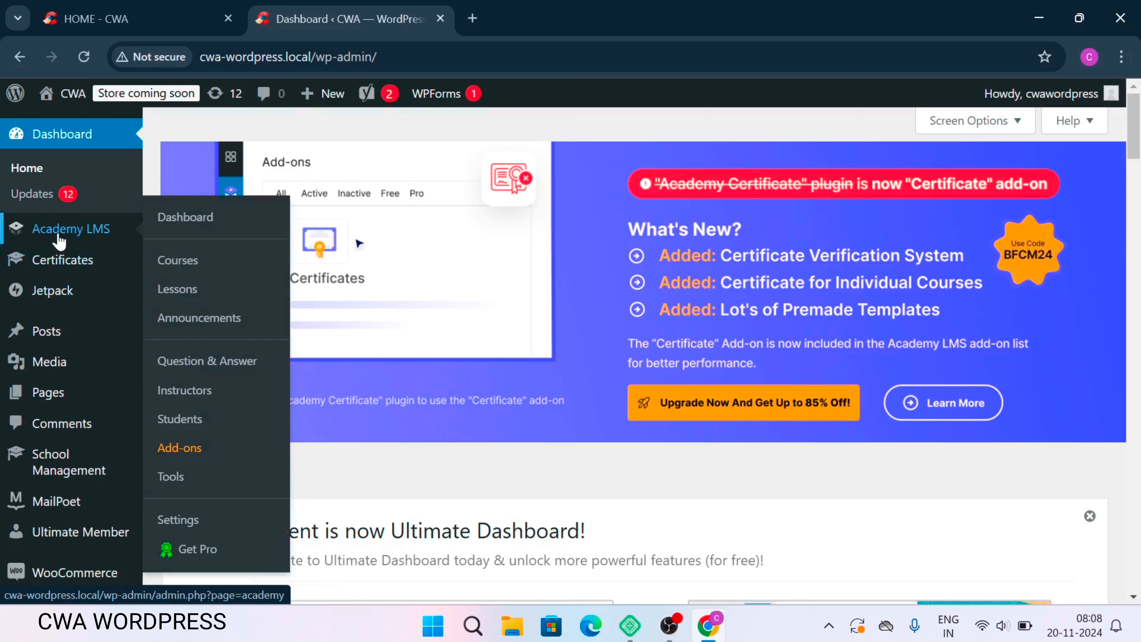
{"action": "left_click", "coordinate": [59, 242]}
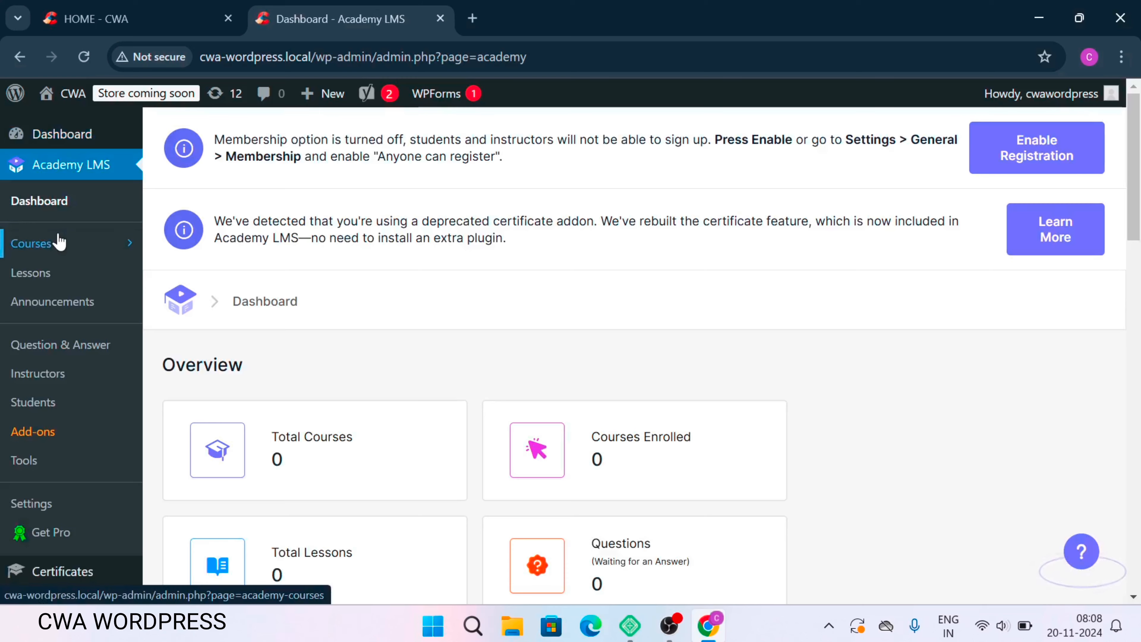
{"action": "scroll", "coordinate": [502, 357], "scroll_direction": "down", "scroll_amount": 10}
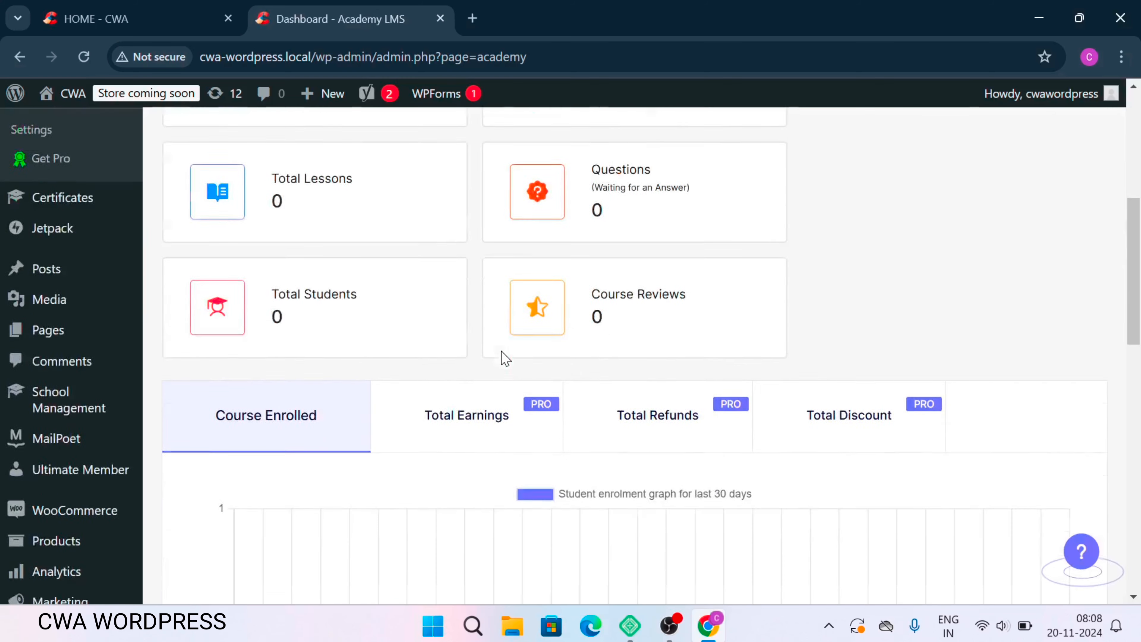
{"action": "scroll", "coordinate": [506, 358], "scroll_direction": "up", "scroll_amount": 10}
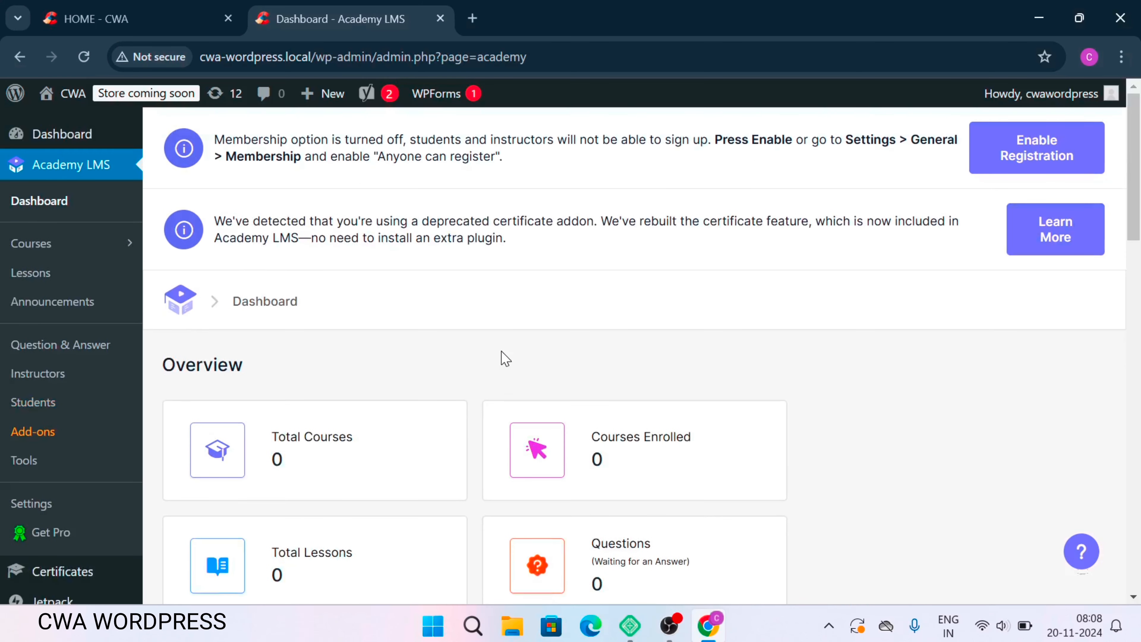
- Reload the CWA site's home page and close its video popup
{"action": "left_click", "coordinate": [174, 8]}
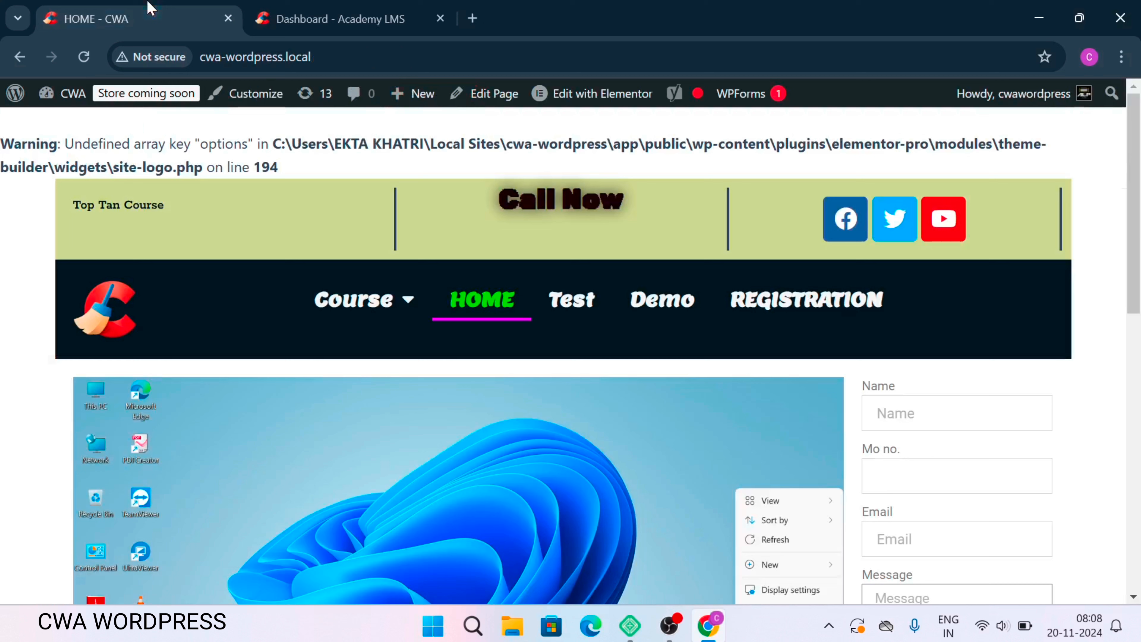
{"action": "left_click", "coordinate": [94, 54]}
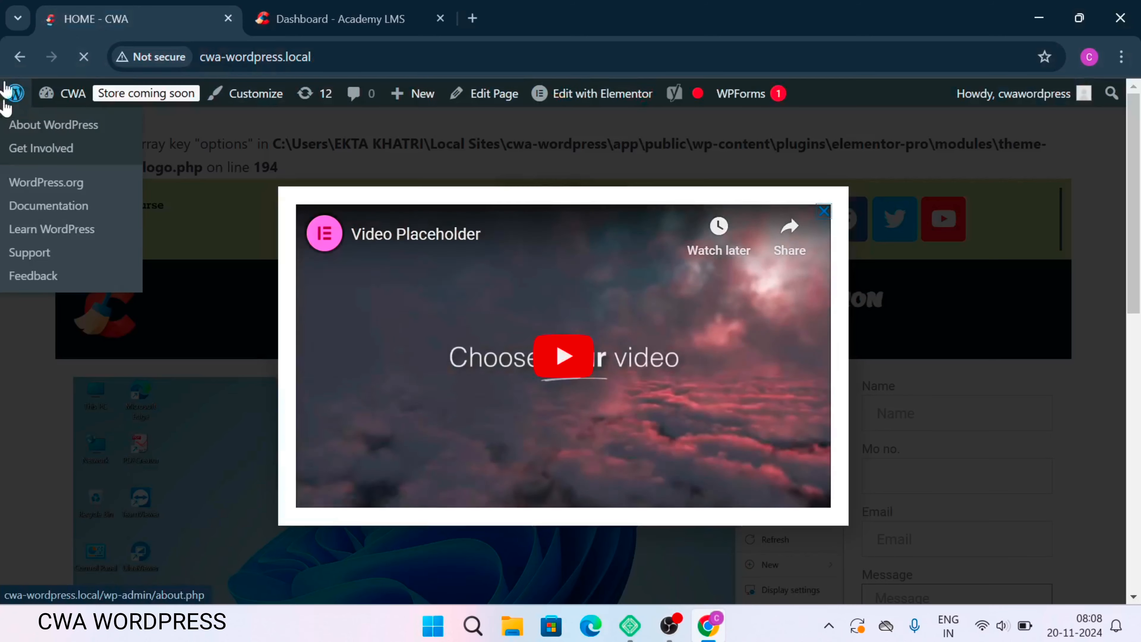
{"action": "left_click", "coordinate": [825, 211]}
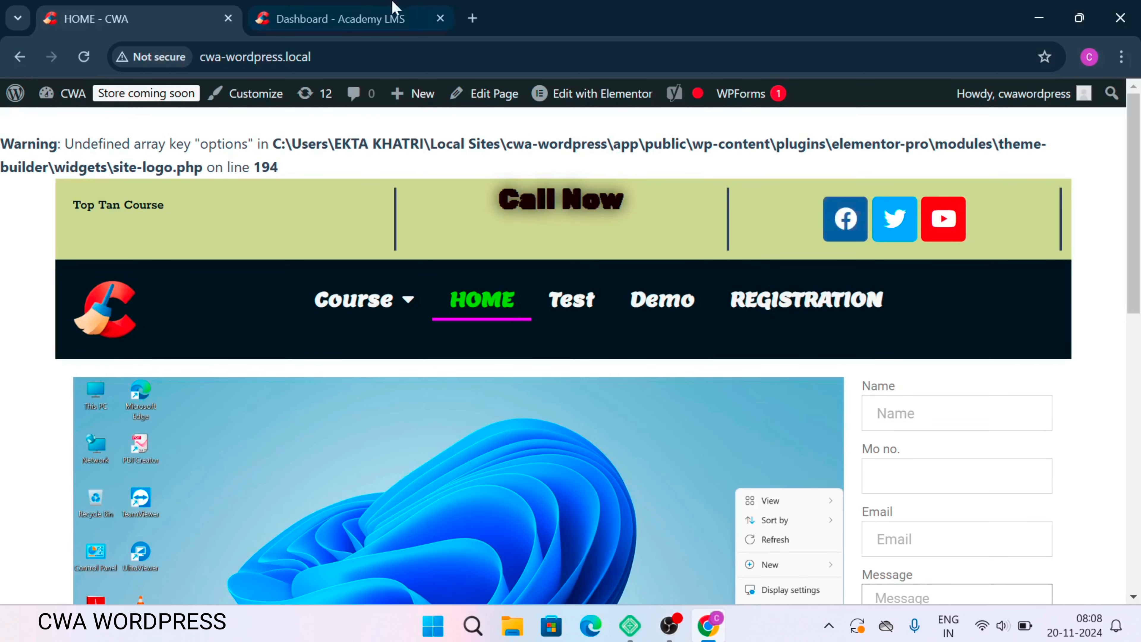
- Return to the Academy LMS dashboard and examine its overview cards, student enrolment graph and the Pro report sections
{"action": "left_click", "coordinate": [360, 10]}
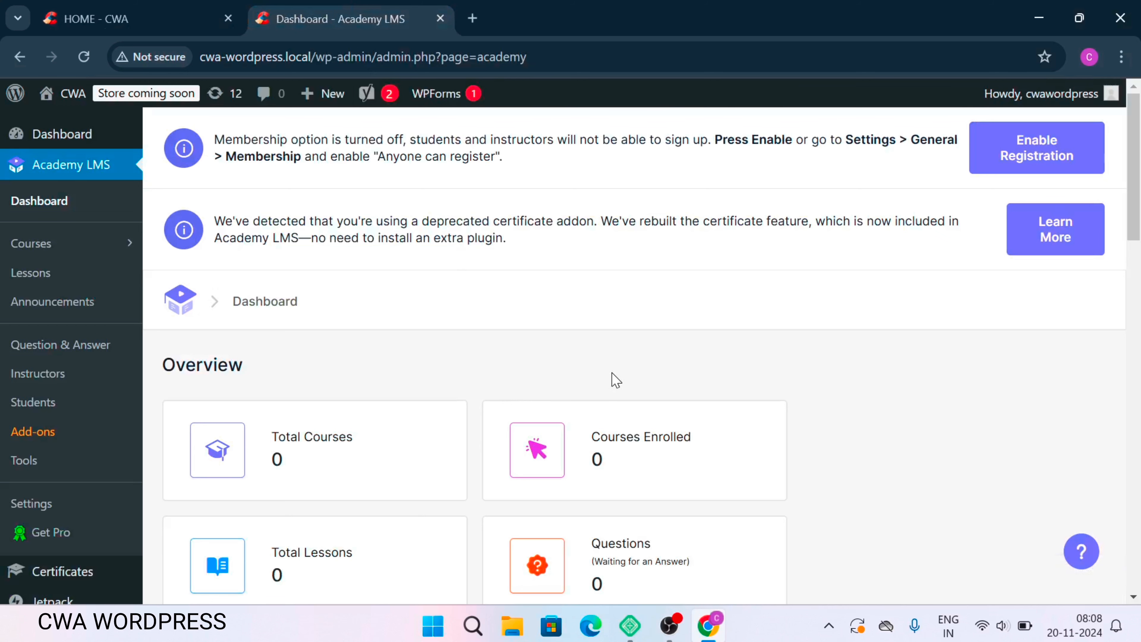
{"action": "scroll", "coordinate": [616, 380], "scroll_direction": "down", "scroll_amount": 8}
{"action": "scroll", "coordinate": [614, 382], "scroll_direction": "up", "scroll_amount": 3}
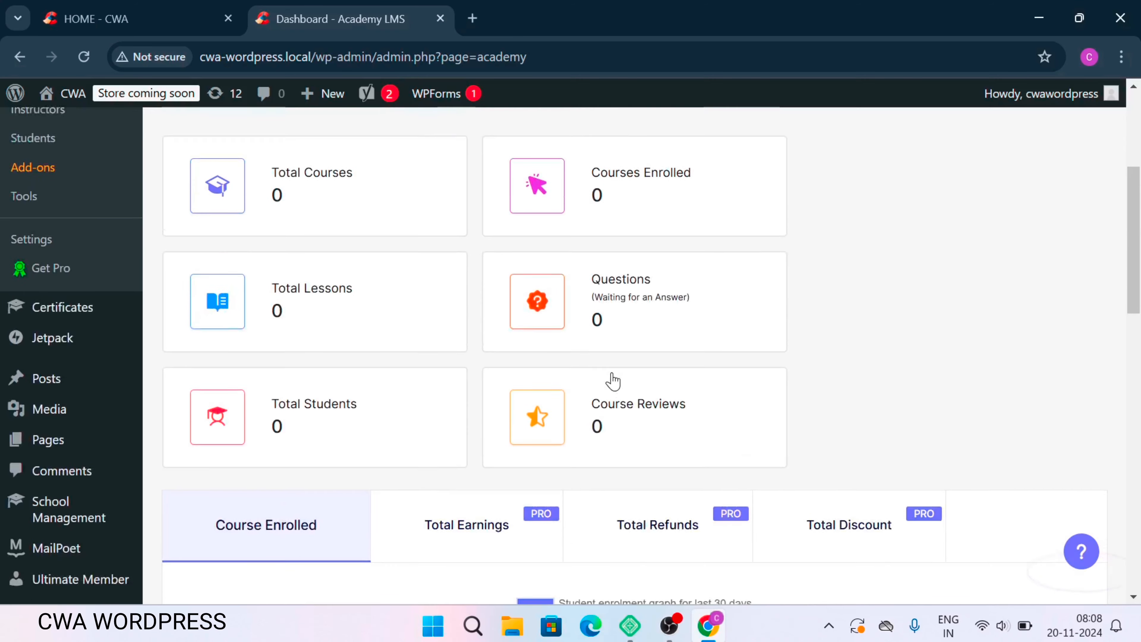
{"action": "scroll", "coordinate": [613, 382], "scroll_direction": "up", "scroll_amount": 4}
{"action": "scroll", "coordinate": [313, 323], "scroll_direction": "down", "scroll_amount": 2}
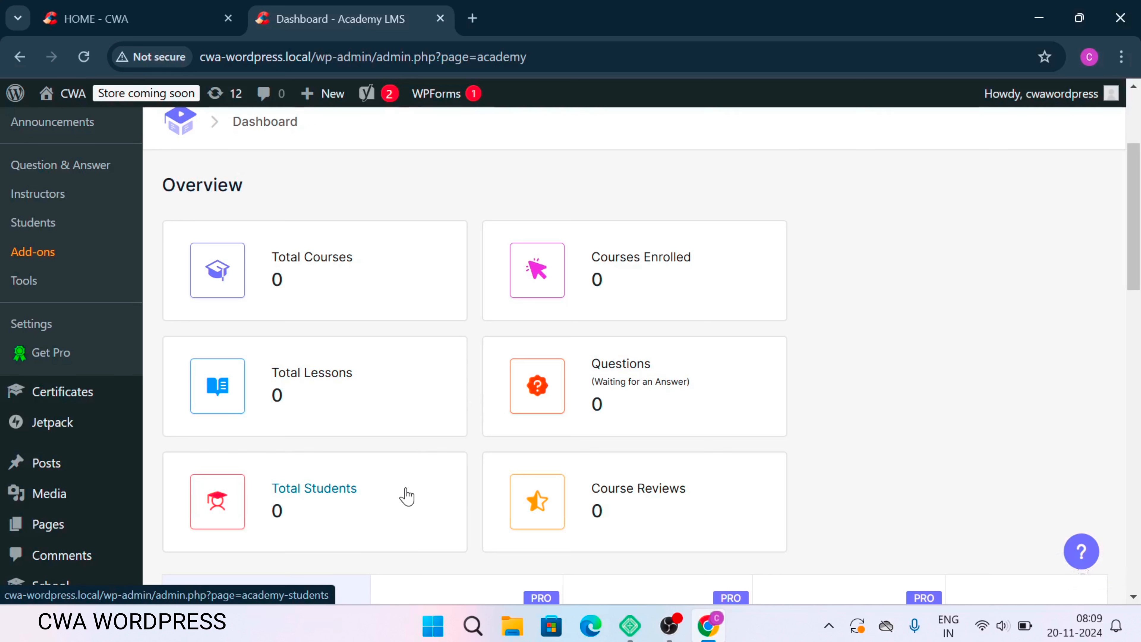
{"action": "scroll", "coordinate": [708, 500], "scroll_direction": "down", "scroll_amount": 4}
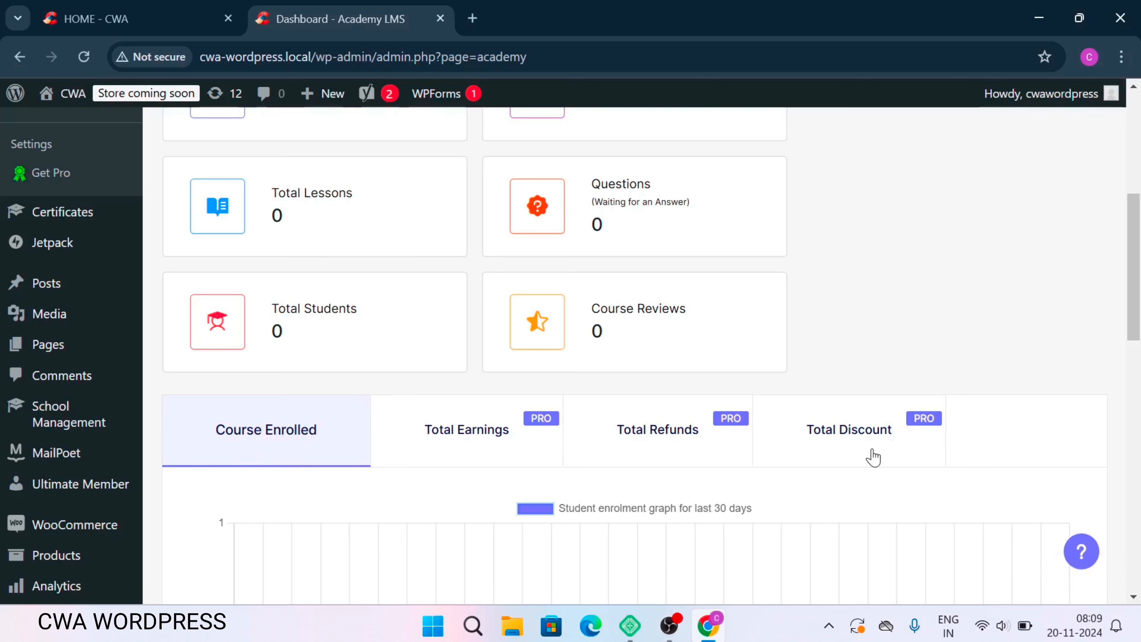
{"action": "scroll", "coordinate": [674, 431], "scroll_direction": "down", "scroll_amount": 4}
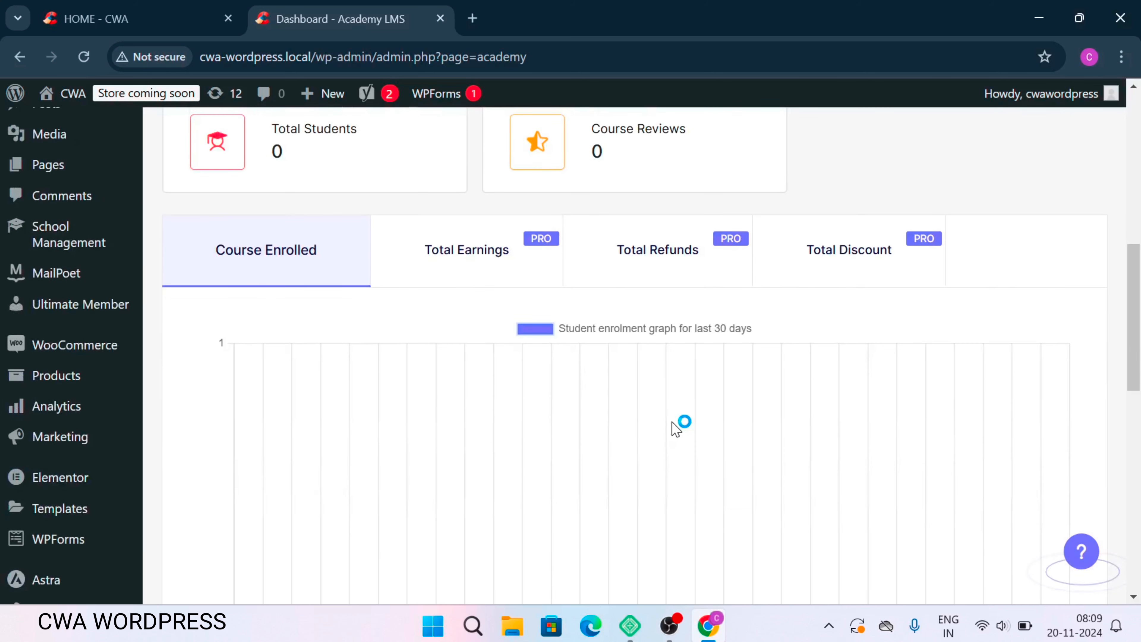
{"action": "scroll", "coordinate": [676, 430], "scroll_direction": "down", "scroll_amount": 4}
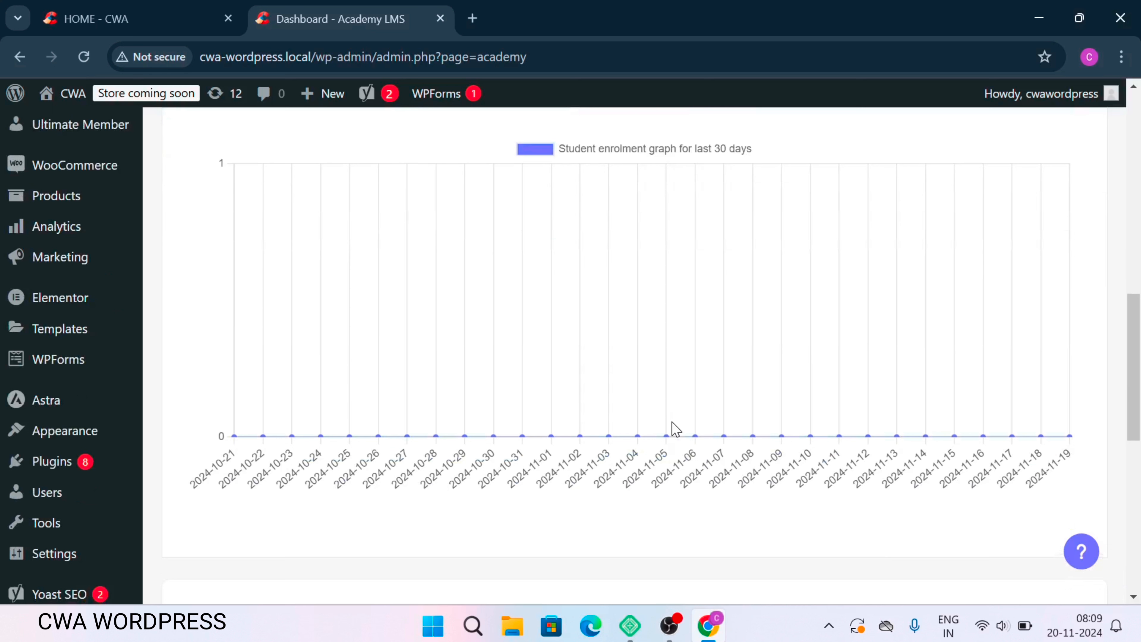
{"action": "scroll", "coordinate": [708, 467], "scroll_direction": "down", "scroll_amount": 6}
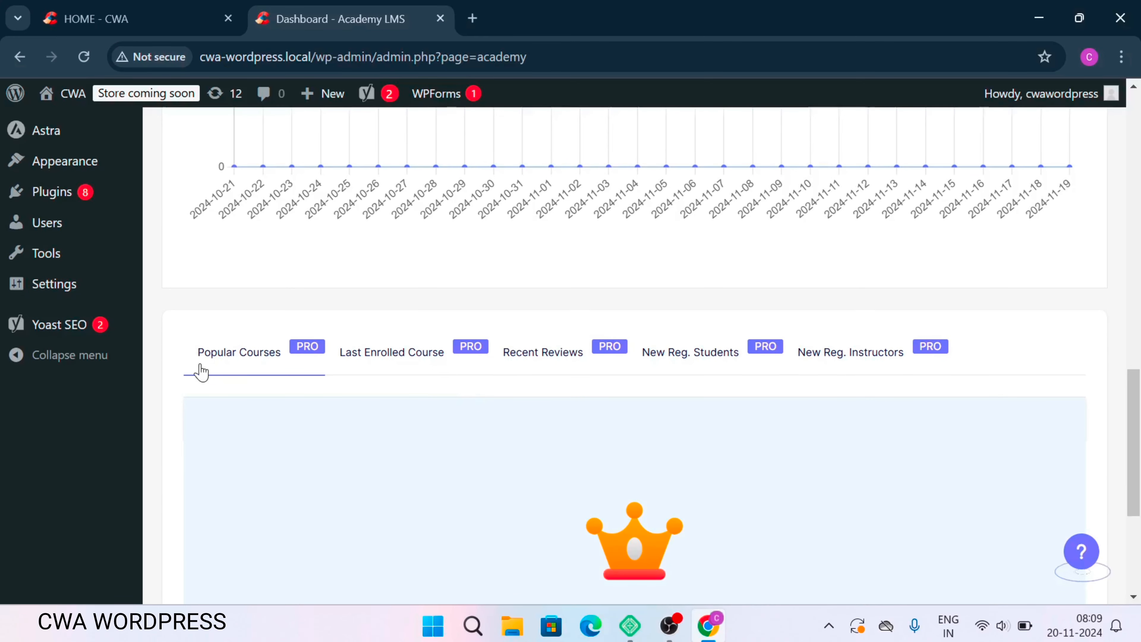
{"action": "left_click", "coordinate": [408, 369]}
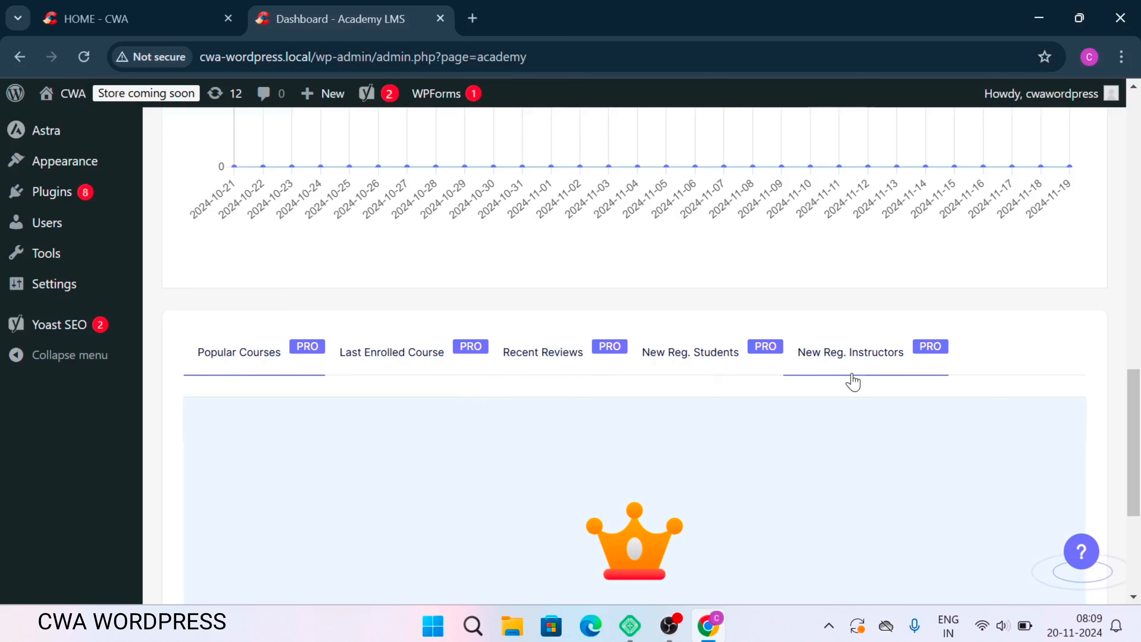
{"action": "scroll", "coordinate": [853, 383], "scroll_direction": "down", "scroll_amount": 5}
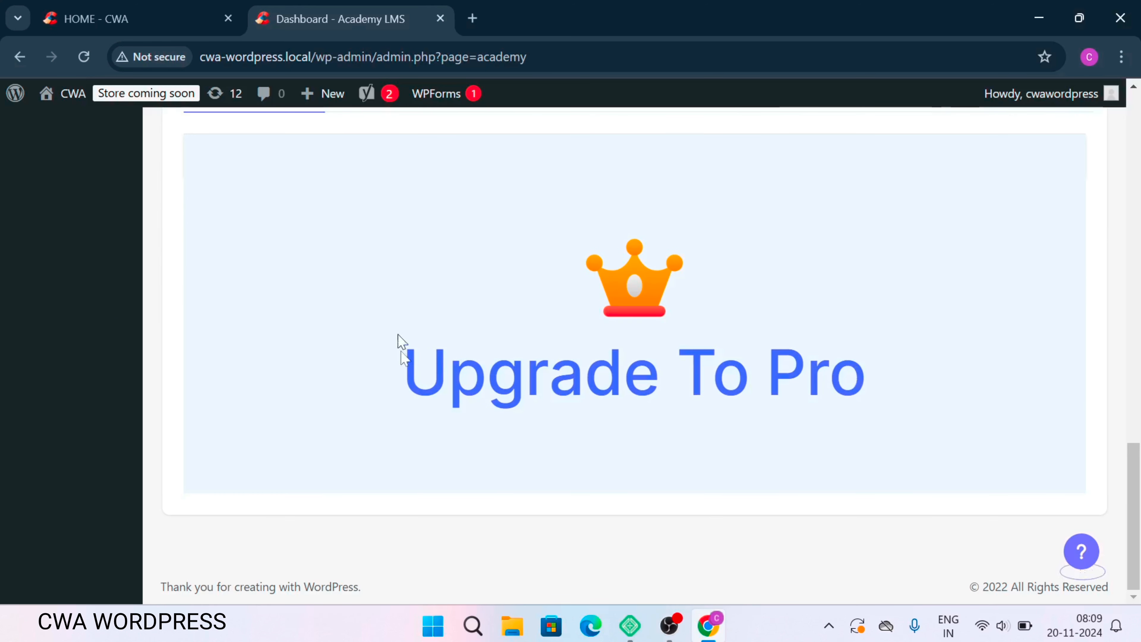
{"action": "scroll", "coordinate": [640, 418], "scroll_direction": "up", "scroll_amount": 15}
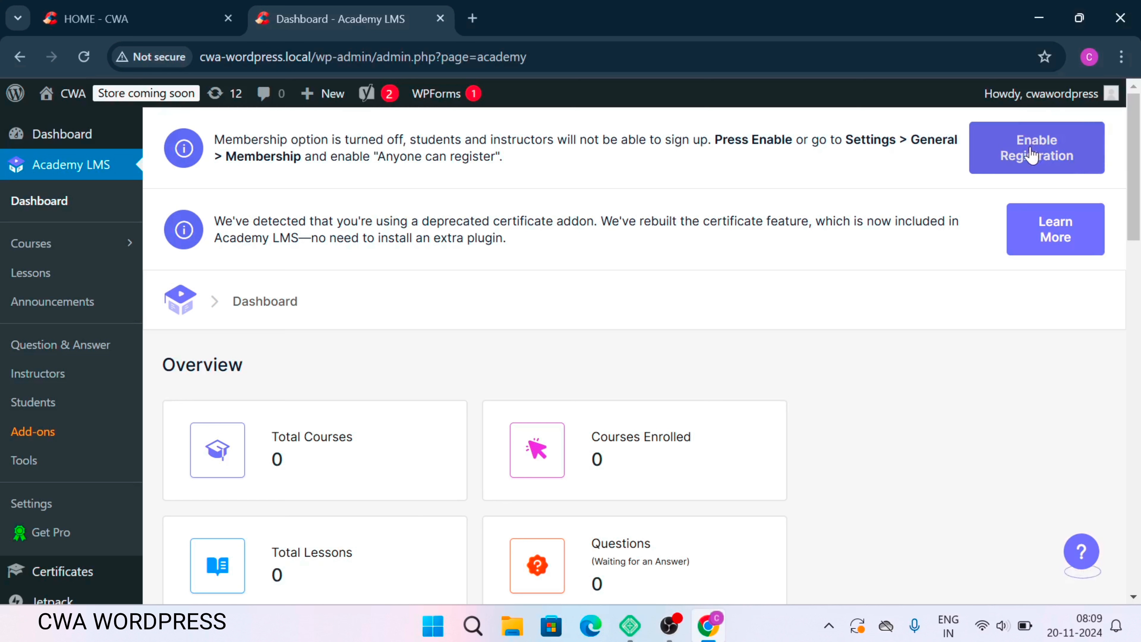
- Enable registration for students and instructors from the membership notice on the Academy LMS dashboard
{"action": "left_click", "coordinate": [1042, 156]}
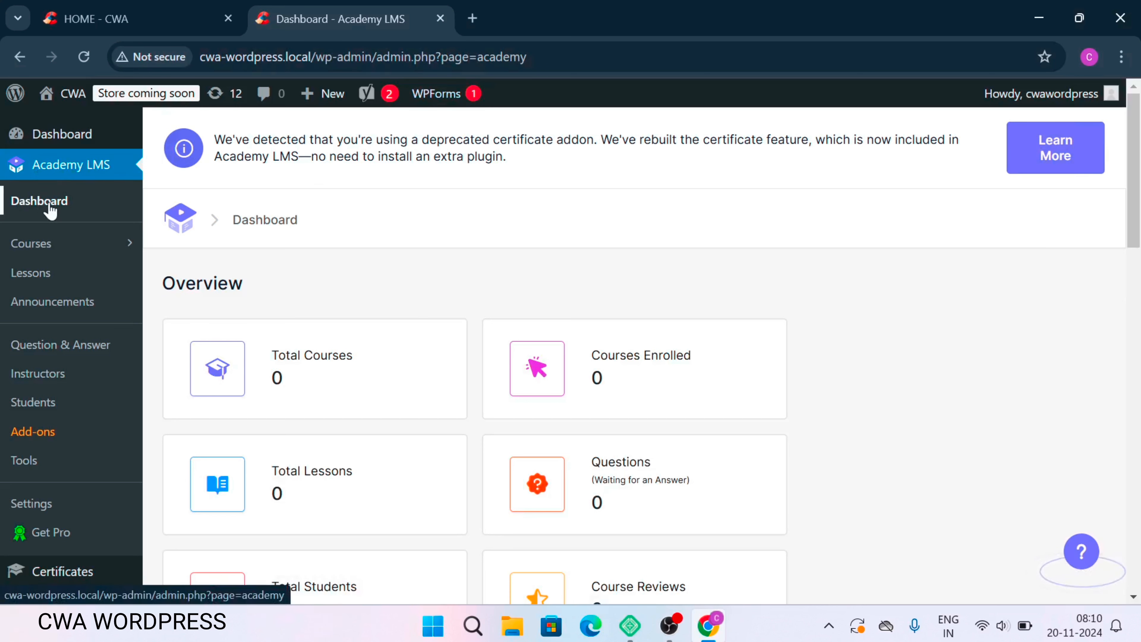
{"action": "scroll", "coordinate": [484, 191], "scroll_direction": "down", "scroll_amount": 5}
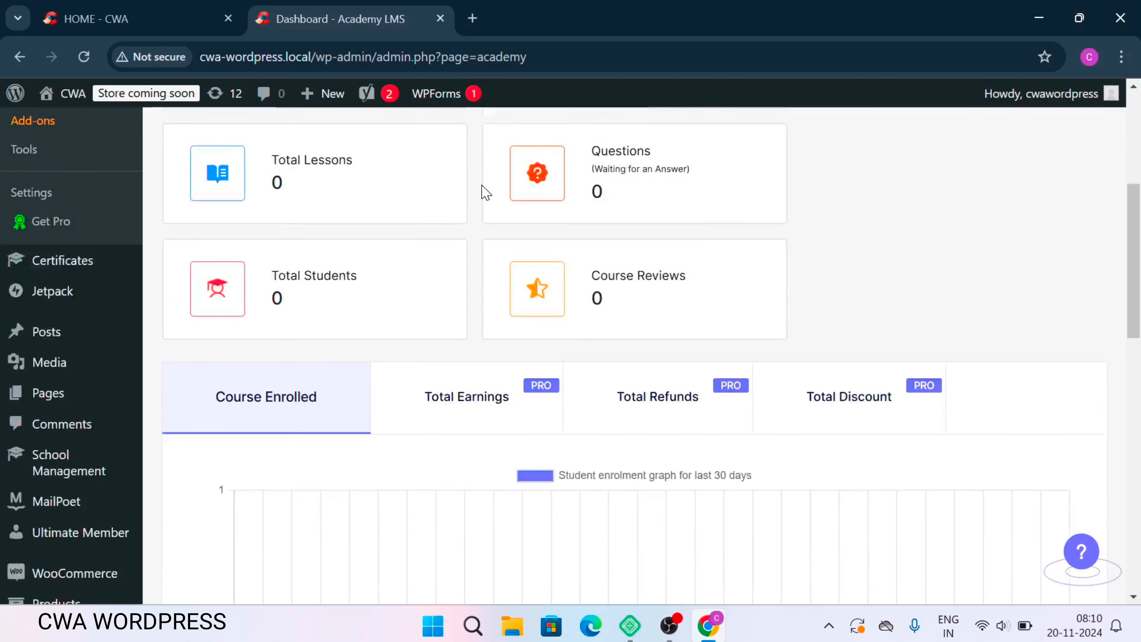
{"action": "scroll", "coordinate": [485, 193], "scroll_direction": "up", "scroll_amount": 5}
{"action": "scroll", "coordinate": [485, 192], "scroll_direction": "down", "scroll_amount": 2}
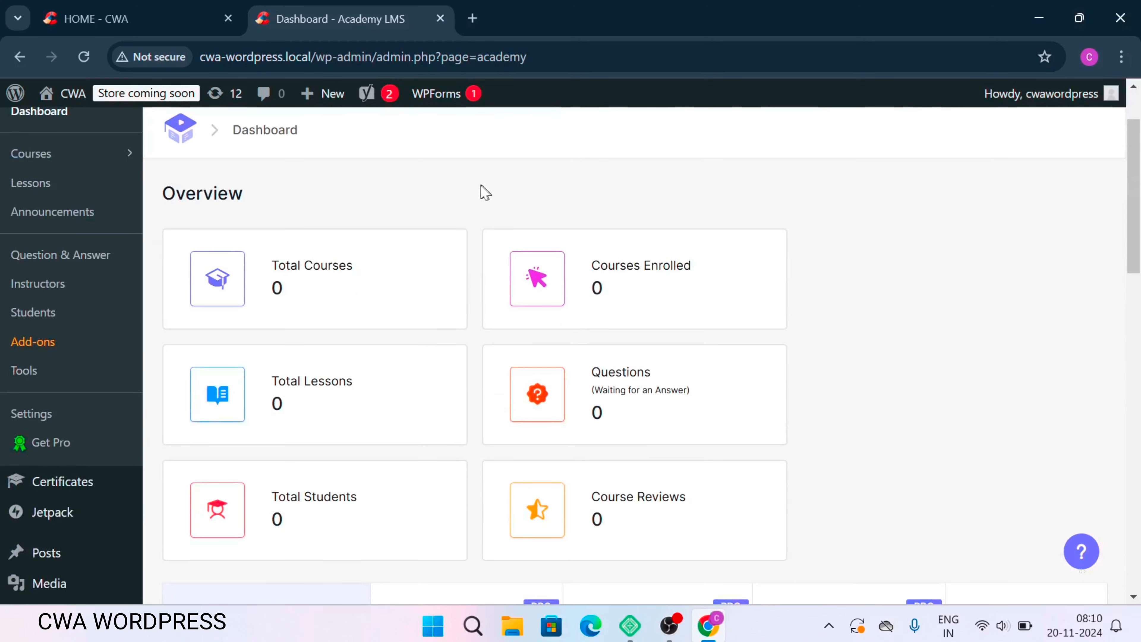
{"action": "scroll", "coordinate": [65, 242], "scroll_direction": "up", "scroll_amount": 2}
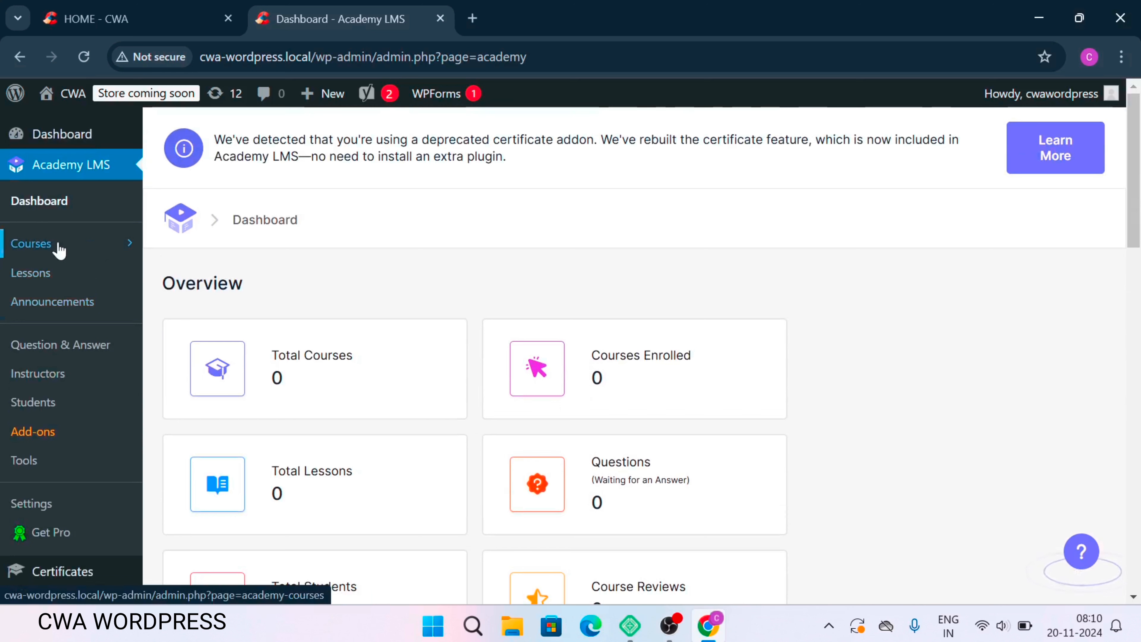
- Open the Category page under the Academy LMS courses and look over the category list
{"action": "left_click", "coordinate": [60, 250]}
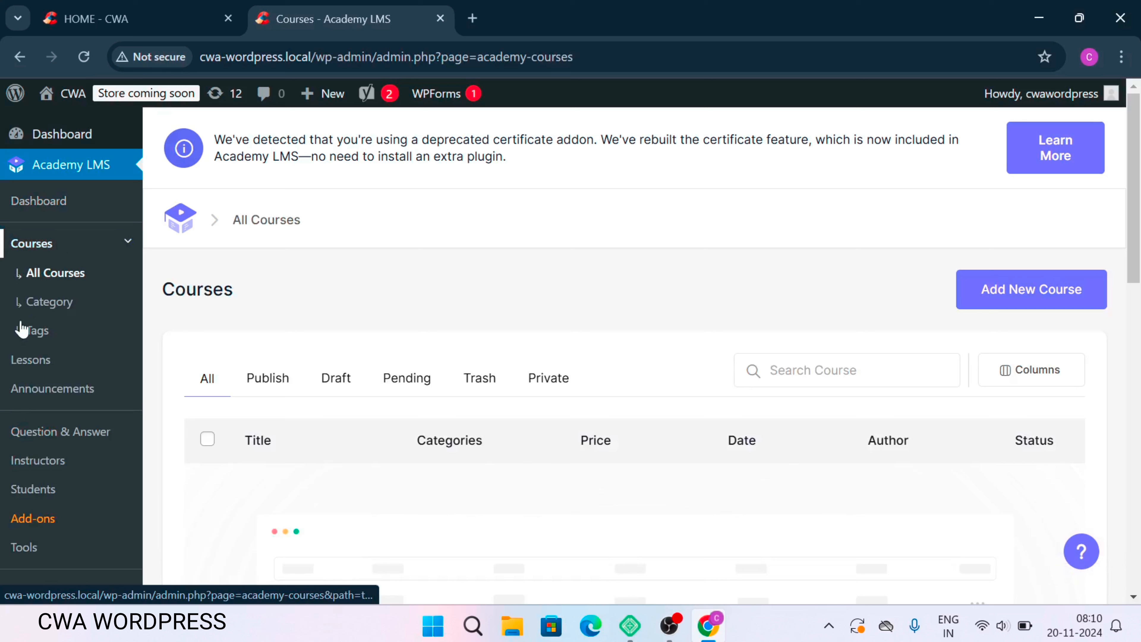
{"action": "left_click", "coordinate": [71, 304]}
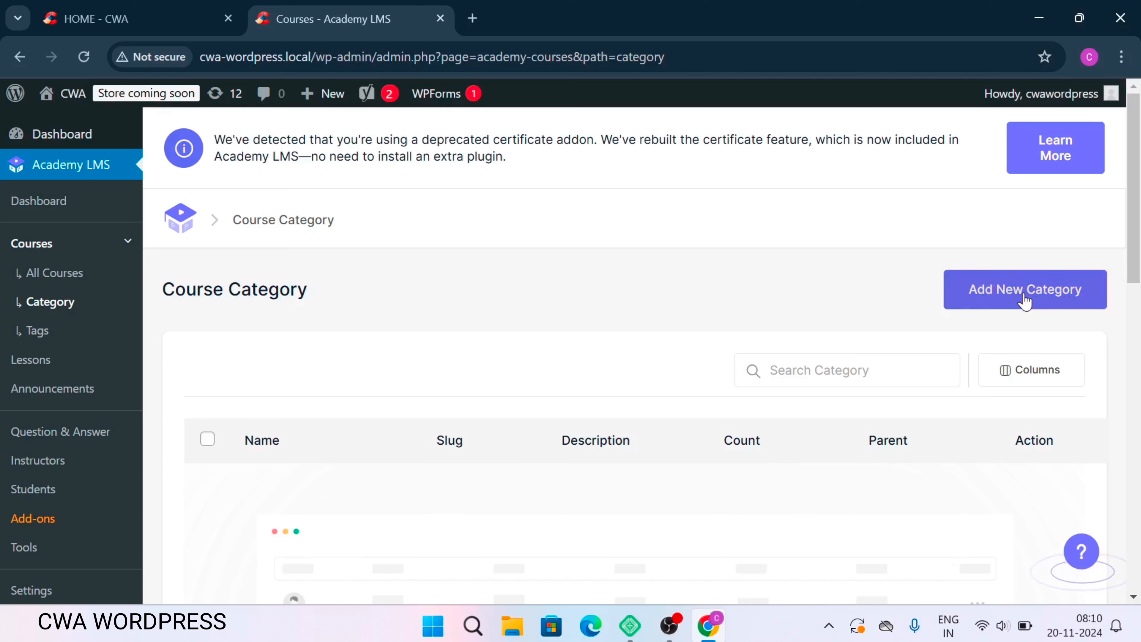
{"action": "scroll", "coordinate": [1025, 303], "scroll_direction": "down", "scroll_amount": 6}
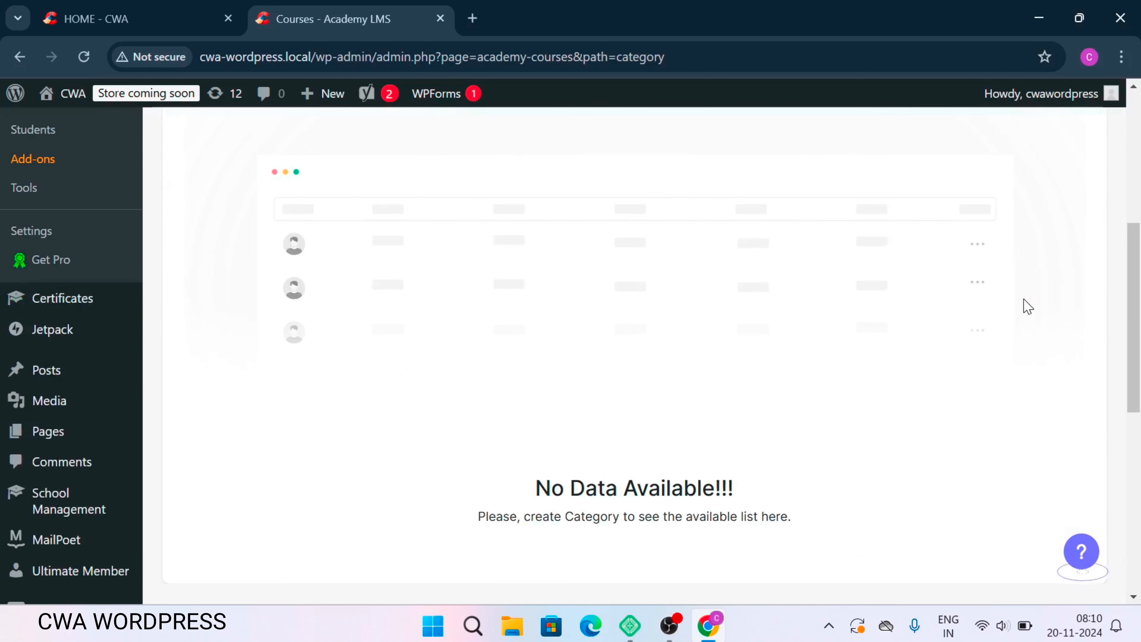
{"action": "scroll", "coordinate": [1027, 307], "scroll_direction": "up", "scroll_amount": 6}
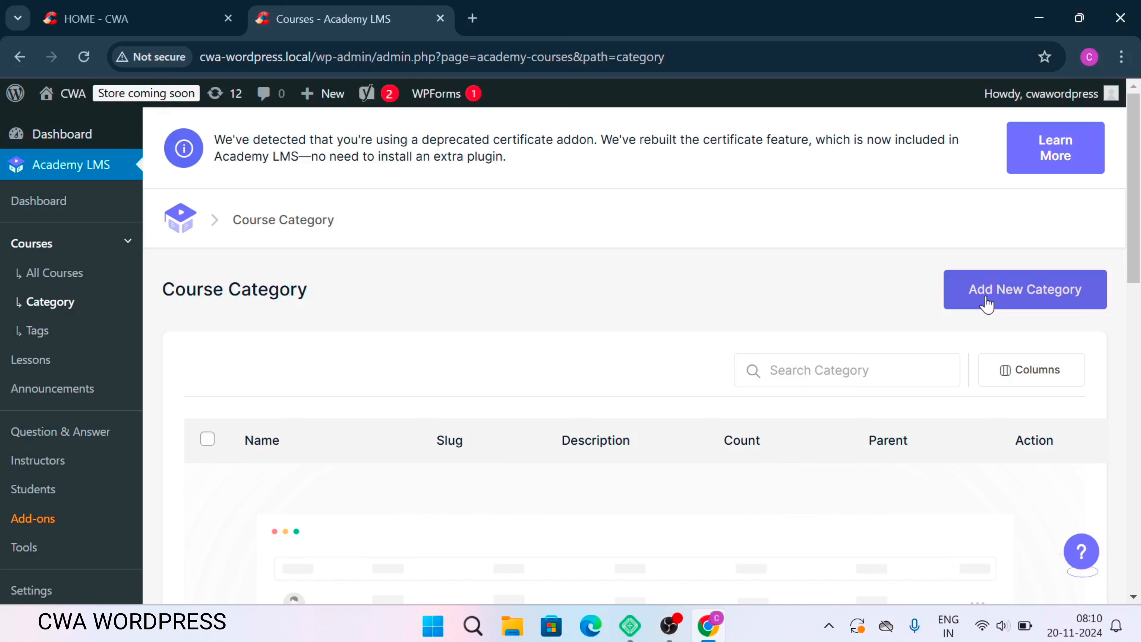
- Start a new course category named EDUCATION and have its slug filled in from the name
{"action": "left_click", "coordinate": [974, 299]}
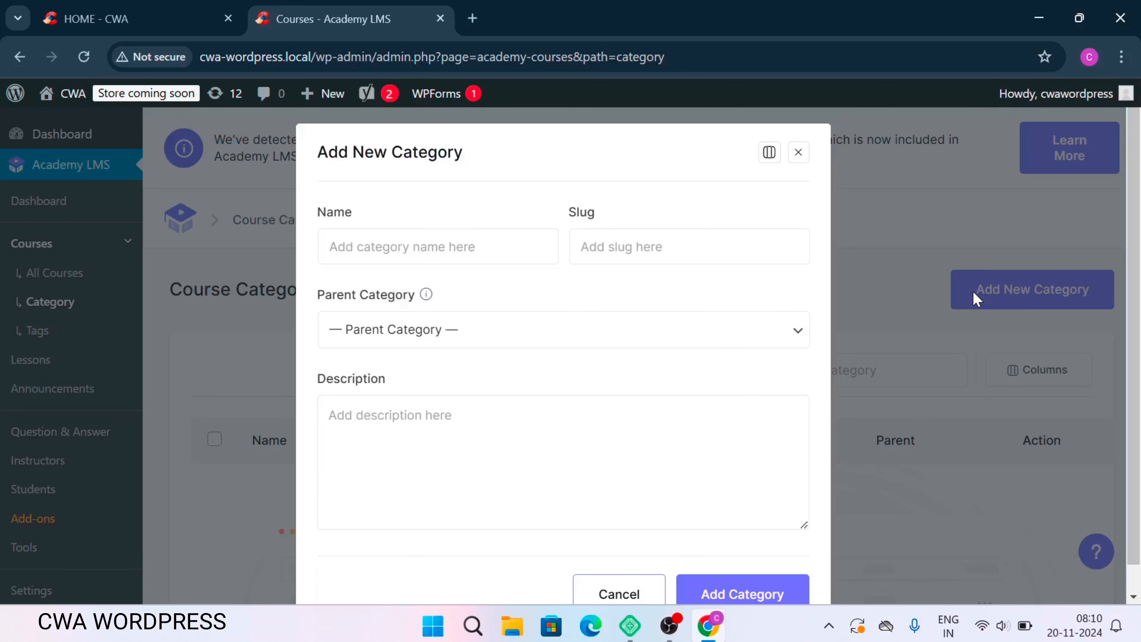
{"action": "left_click", "coordinate": [324, 258]}
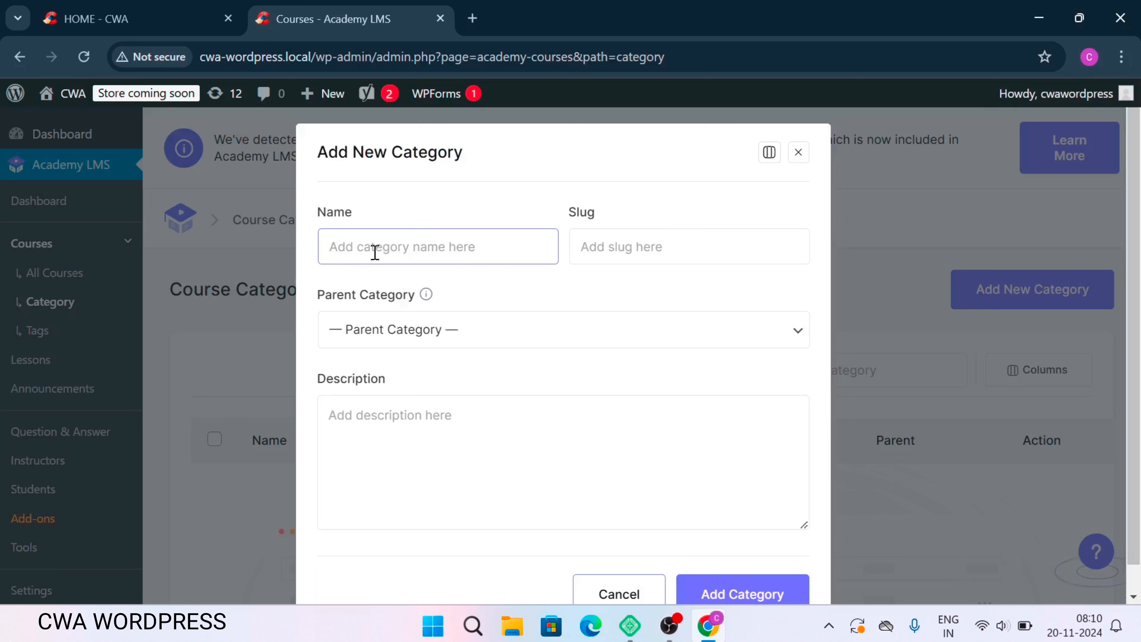
{"action": "type", "text": "EDUC"}
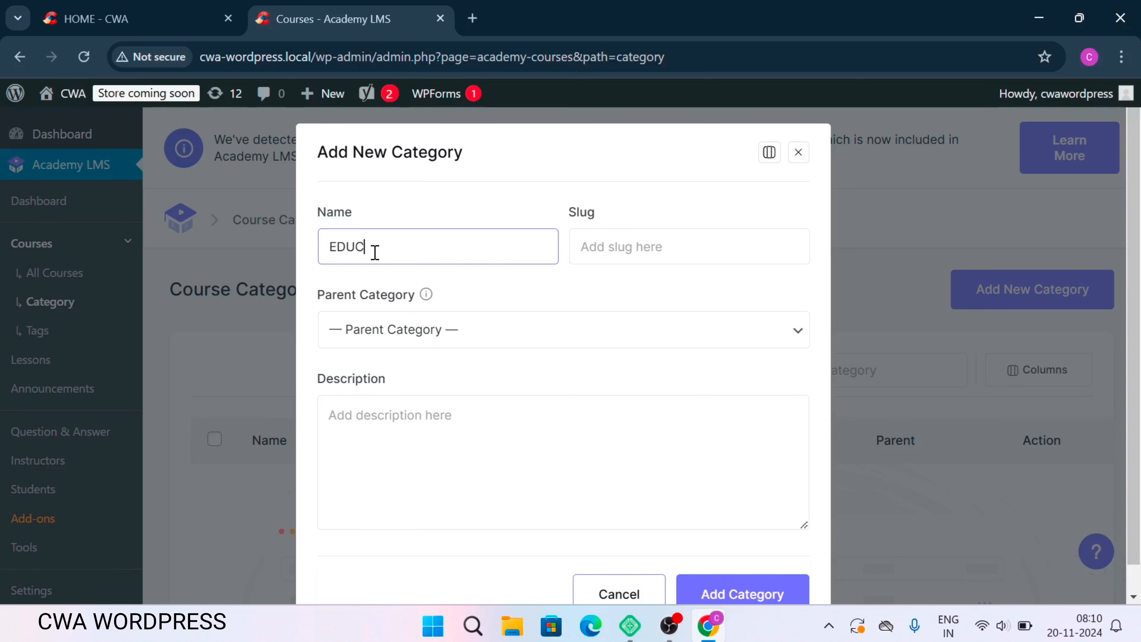
{"action": "type", "text": "R"}
{"action": "key", "text": "BackSpace"}
{"action": "type", "text": "TION"}
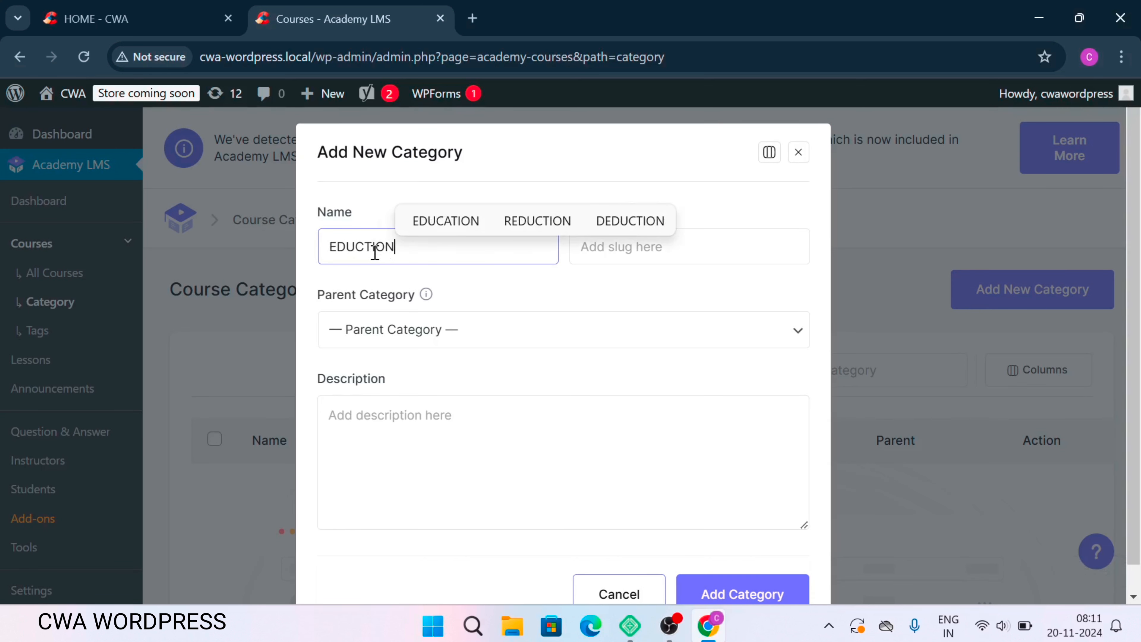
{"action": "left_click", "coordinate": [445, 221]}
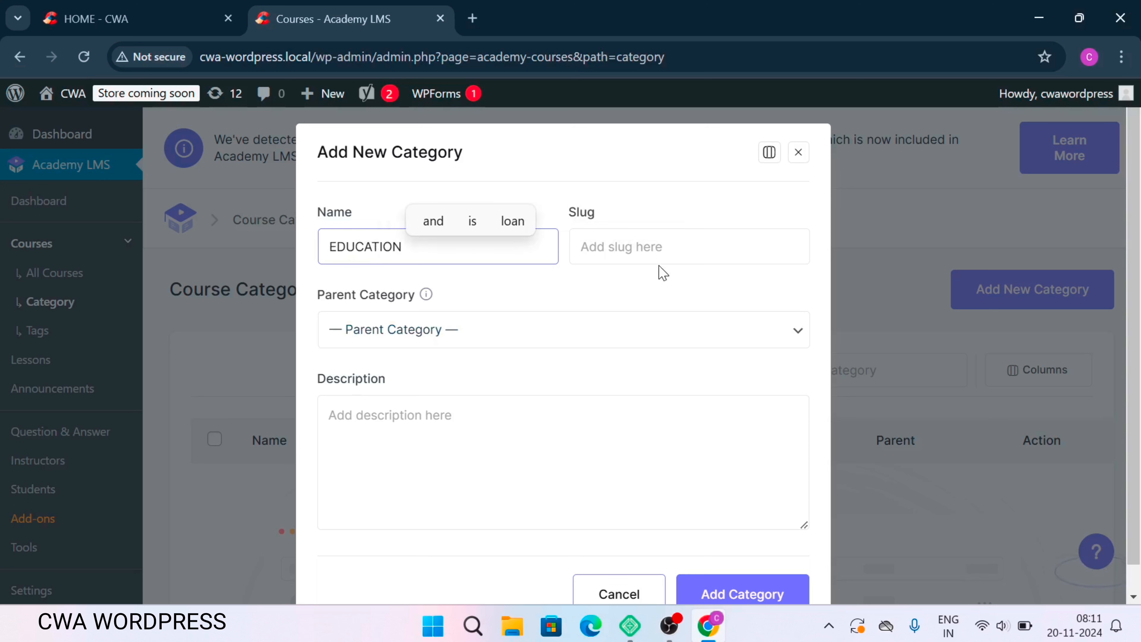
{"action": "left_click", "coordinate": [617, 250]}
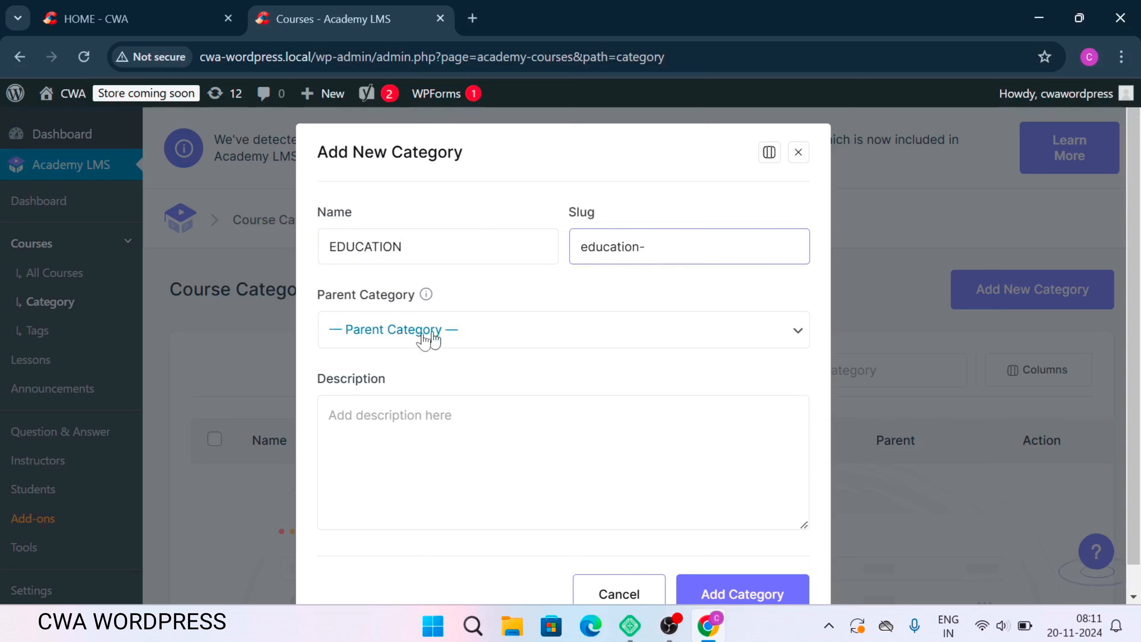
- Keep the default parent category, leave the description empty and add the EDUCATION category
{"action": "left_click", "coordinate": [389, 335]}
{"action": "left_click", "coordinate": [389, 335]}
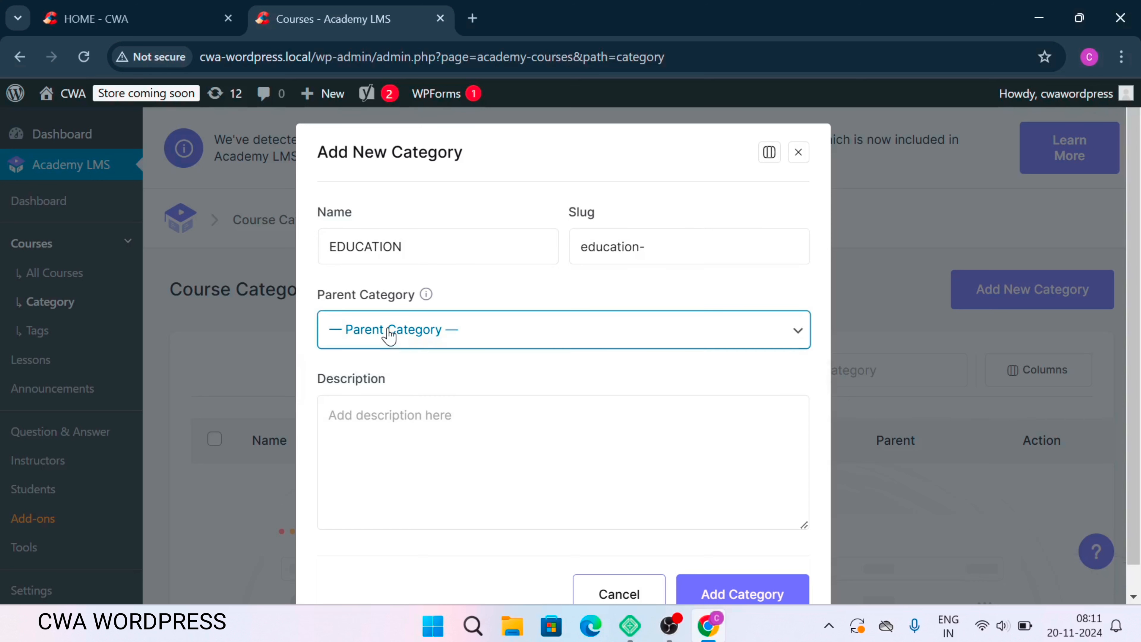
{"action": "left_click", "coordinate": [389, 335]}
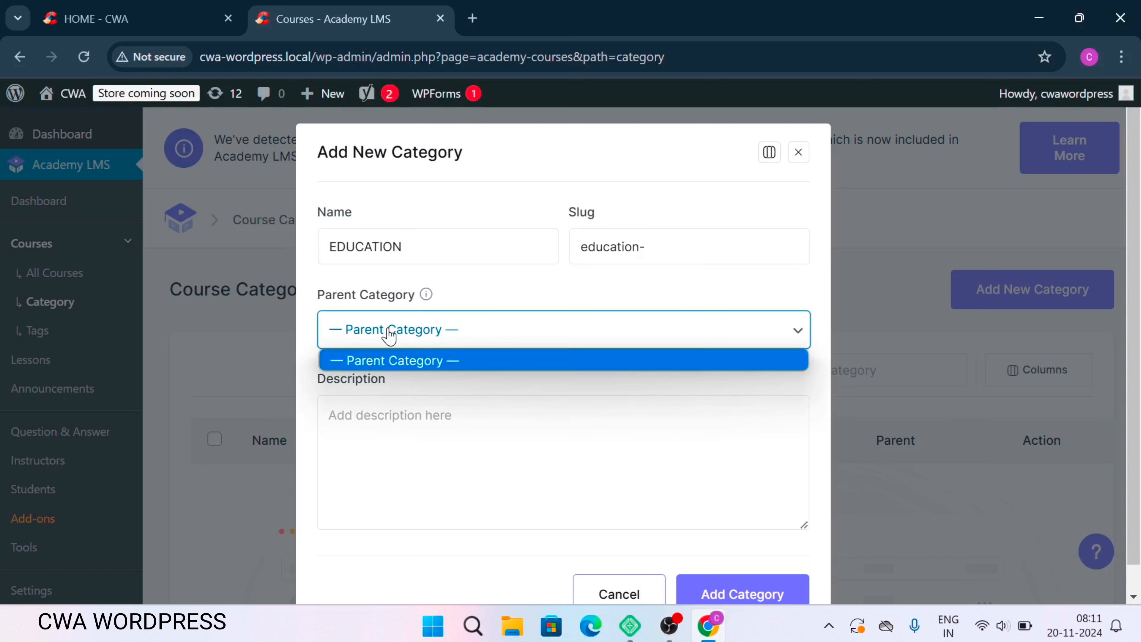
{"action": "left_click", "coordinate": [394, 421]}
{"action": "scroll", "coordinate": [733, 535], "scroll_direction": "down", "scroll_amount": 1}
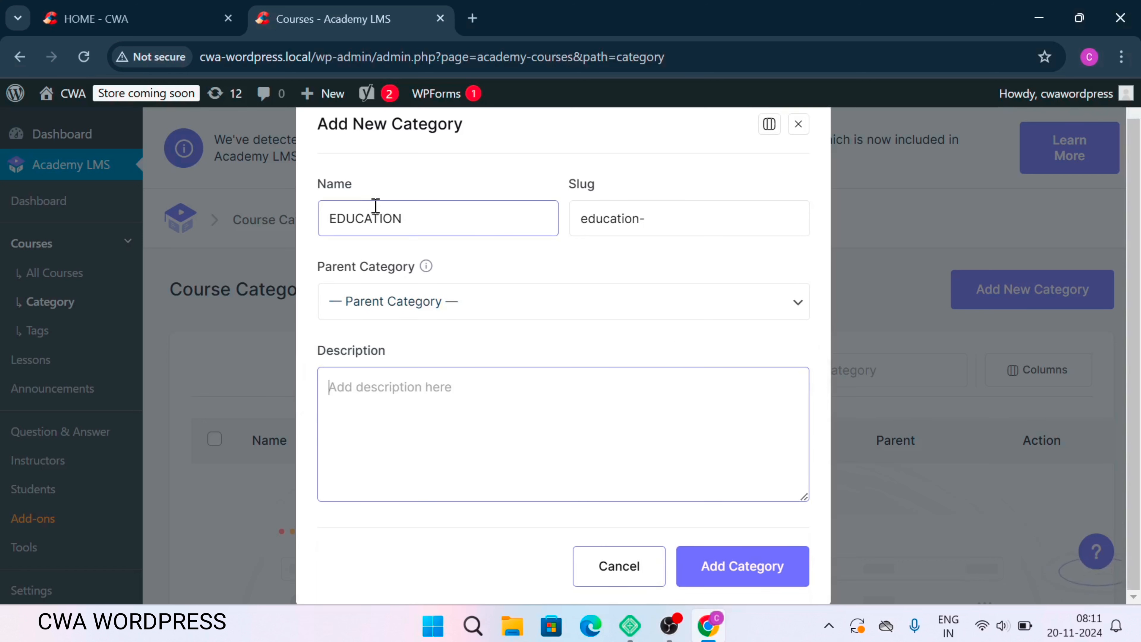
{"action": "left_click", "coordinate": [723, 564]}
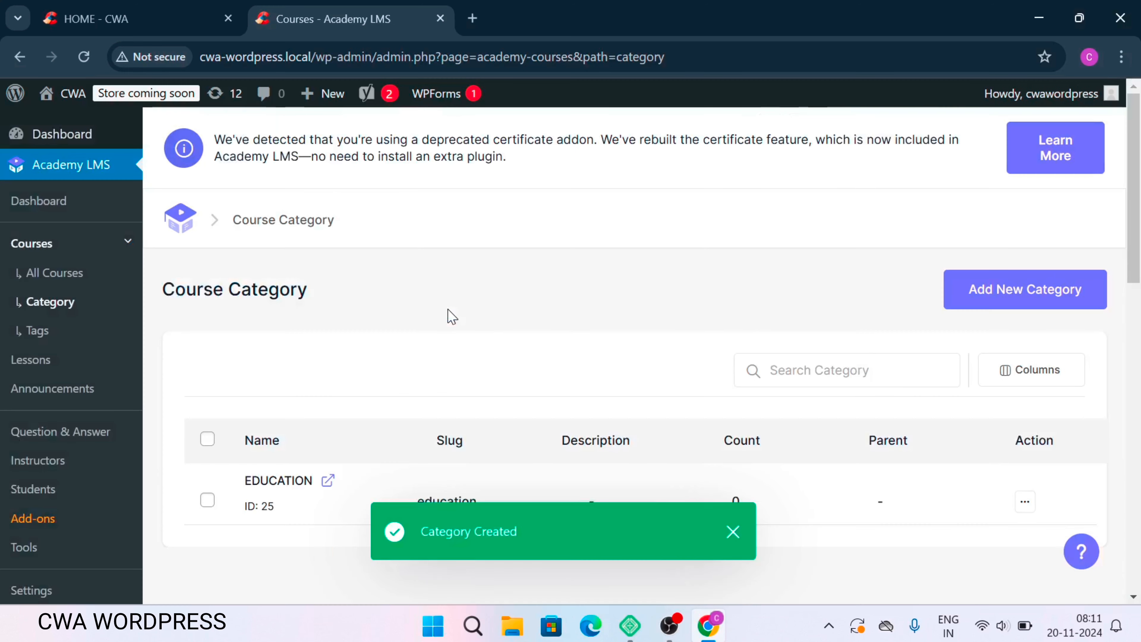
- Add a second course category named HEALTH, leaving the slug and description empty and keeping the default parent category
{"action": "scroll", "coordinate": [594, 386], "scroll_direction": "down", "scroll_amount": 2}
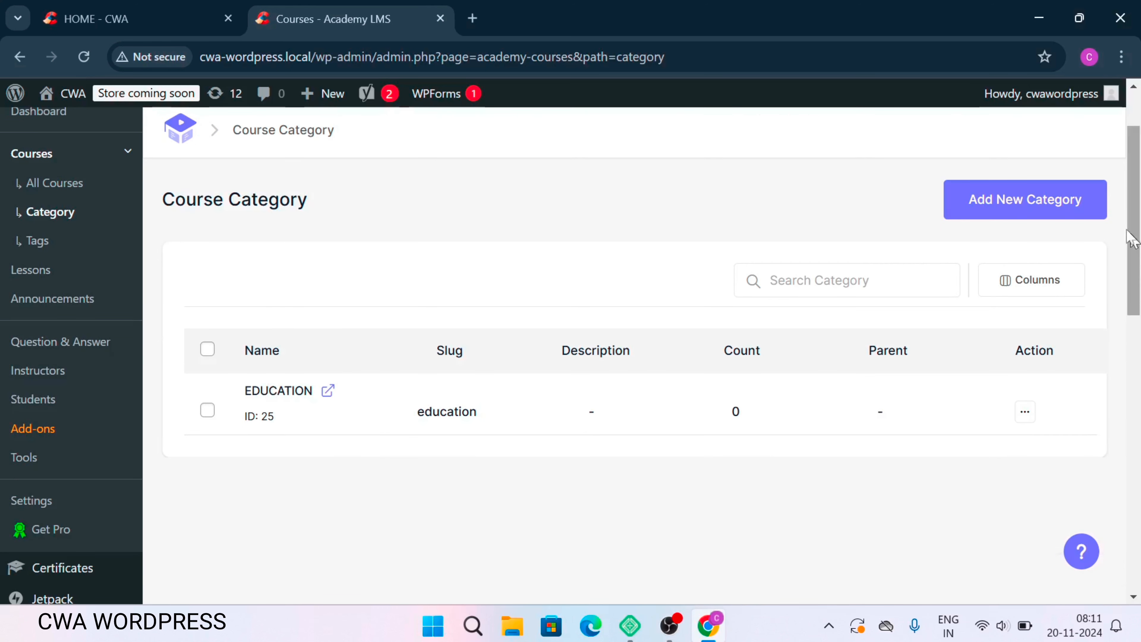
{"action": "left_click", "coordinate": [1042, 208]}
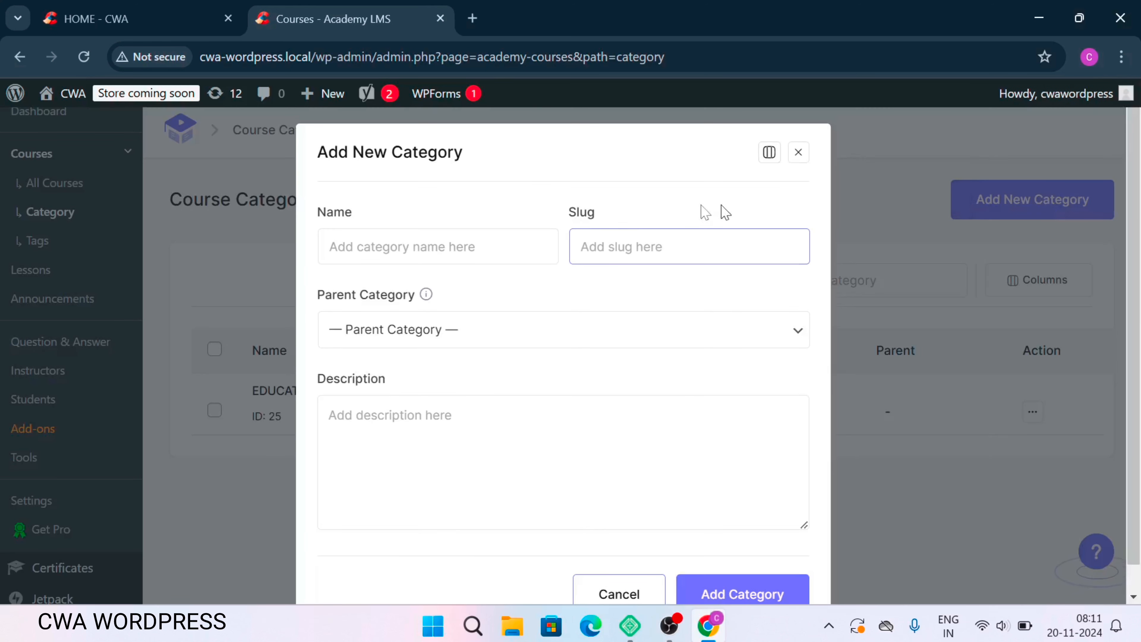
{"action": "left_click", "coordinate": [473, 235]}
{"action": "type", "text": "H"}
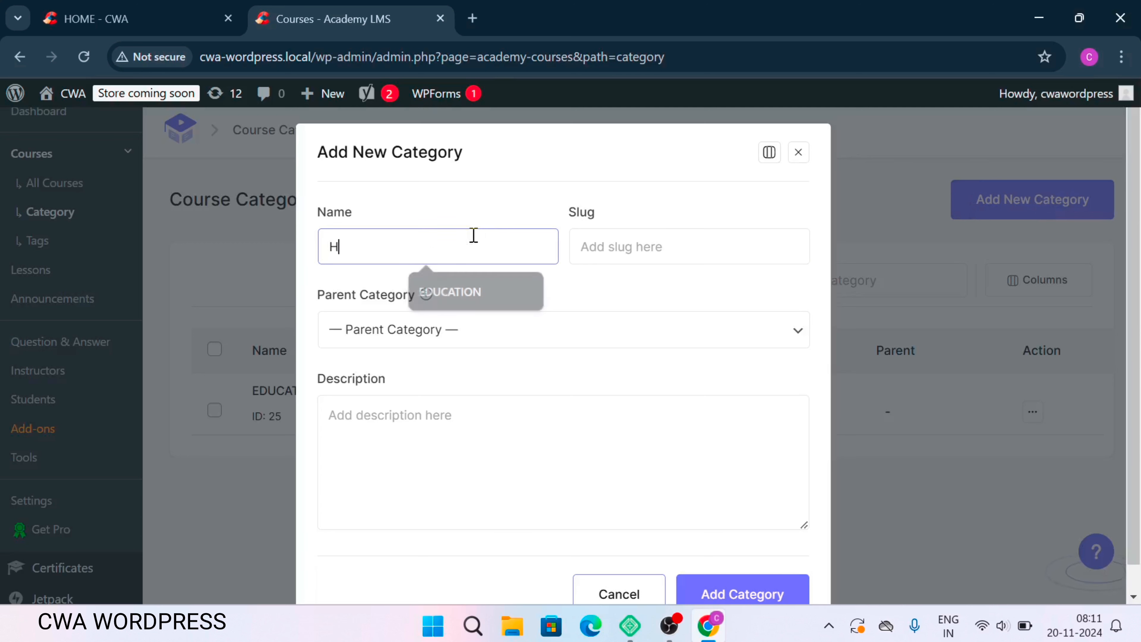
{"action": "type", "text": "EALTH"}
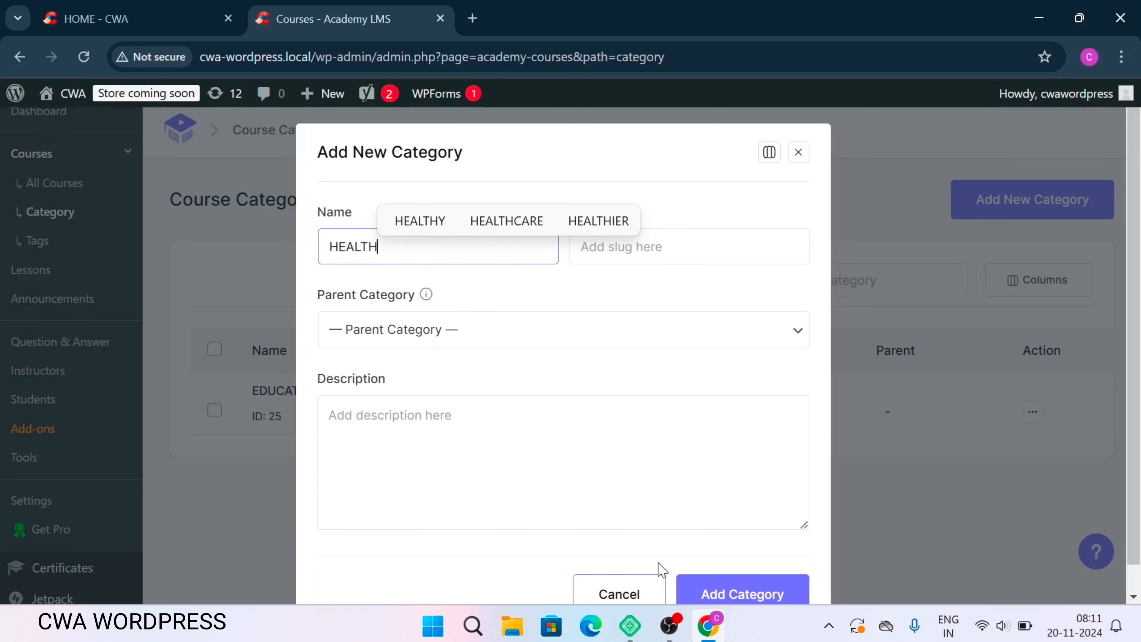
{"action": "left_click", "coordinate": [709, 590]}
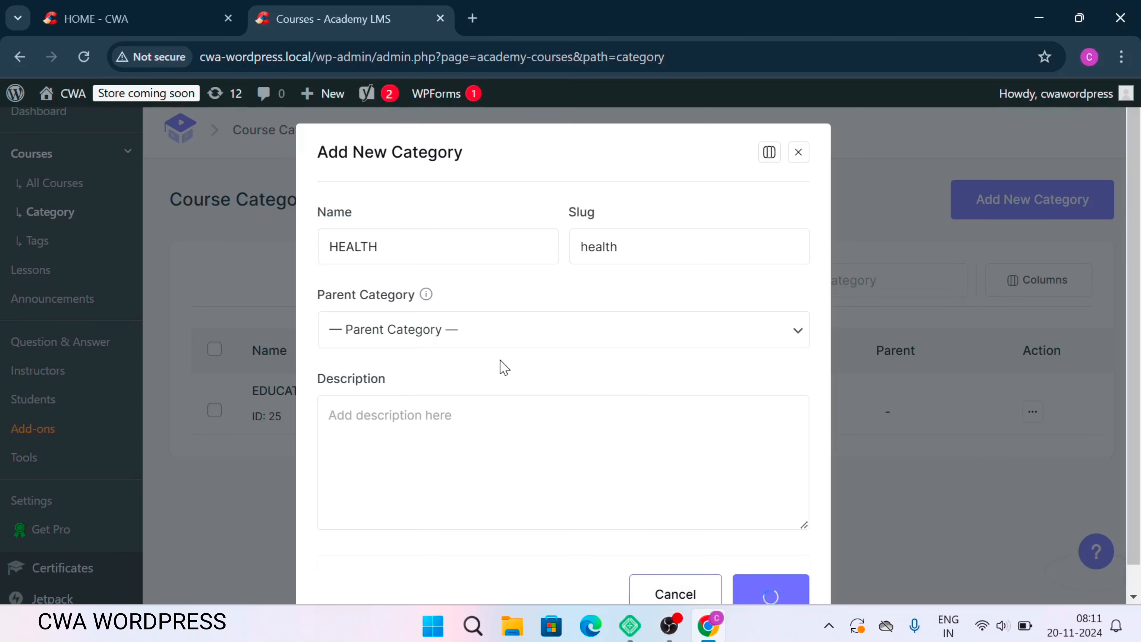
{"action": "left_click", "coordinate": [585, 342]}
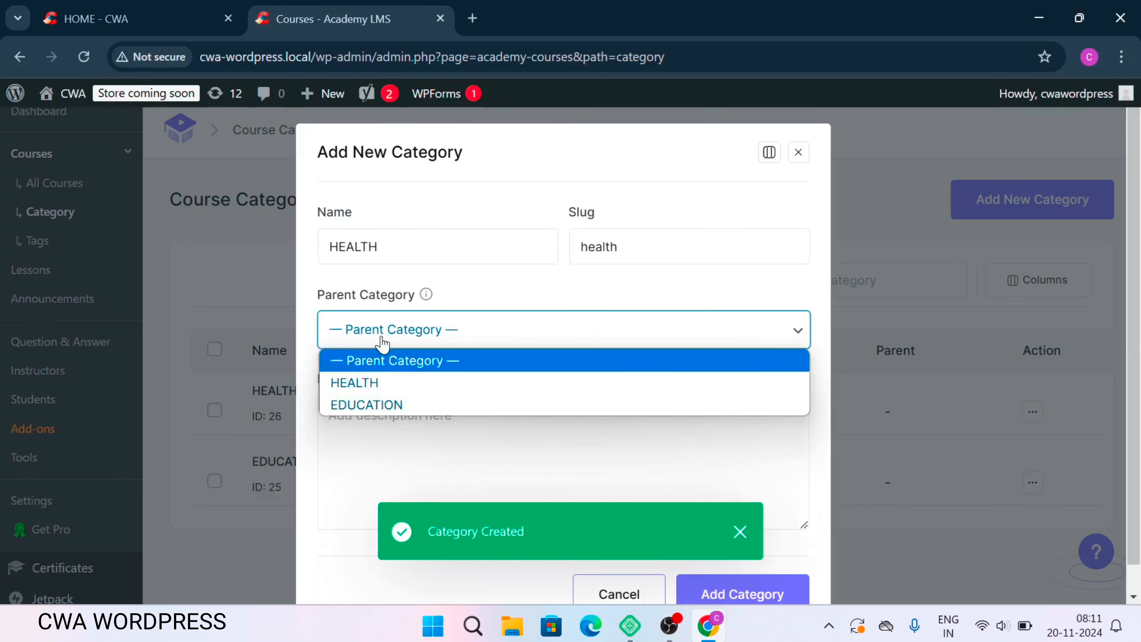
{"action": "scroll", "coordinate": [443, 344], "scroll_direction": "down", "scroll_amount": 4}
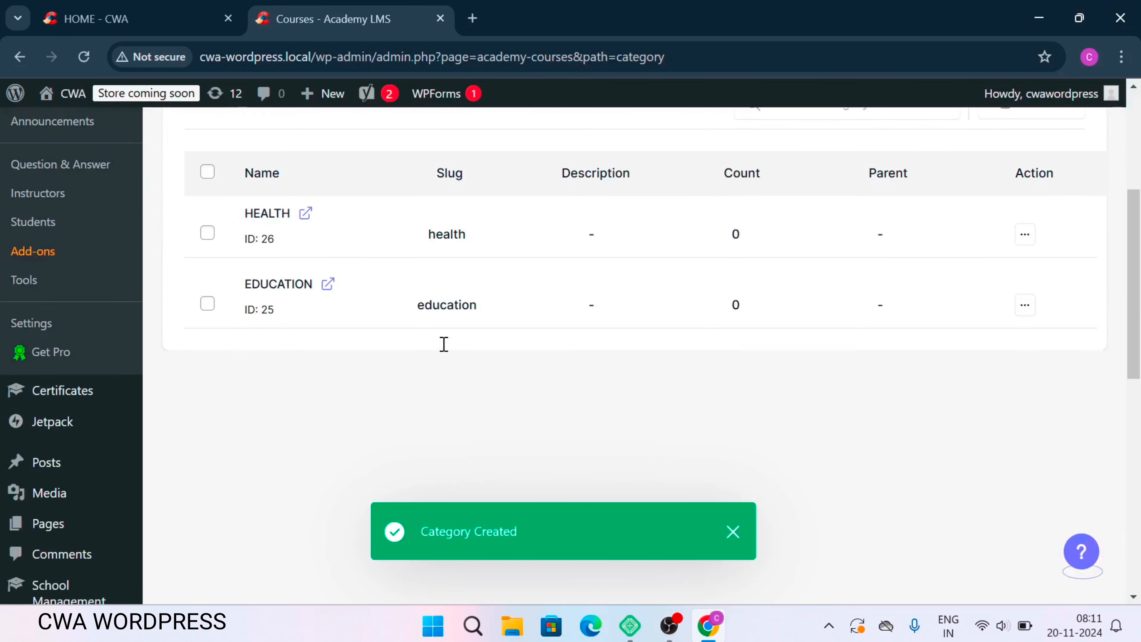
{"action": "scroll", "coordinate": [441, 344], "scroll_direction": "up", "scroll_amount": 6}
{"action": "left_click", "coordinate": [1000, 293]}
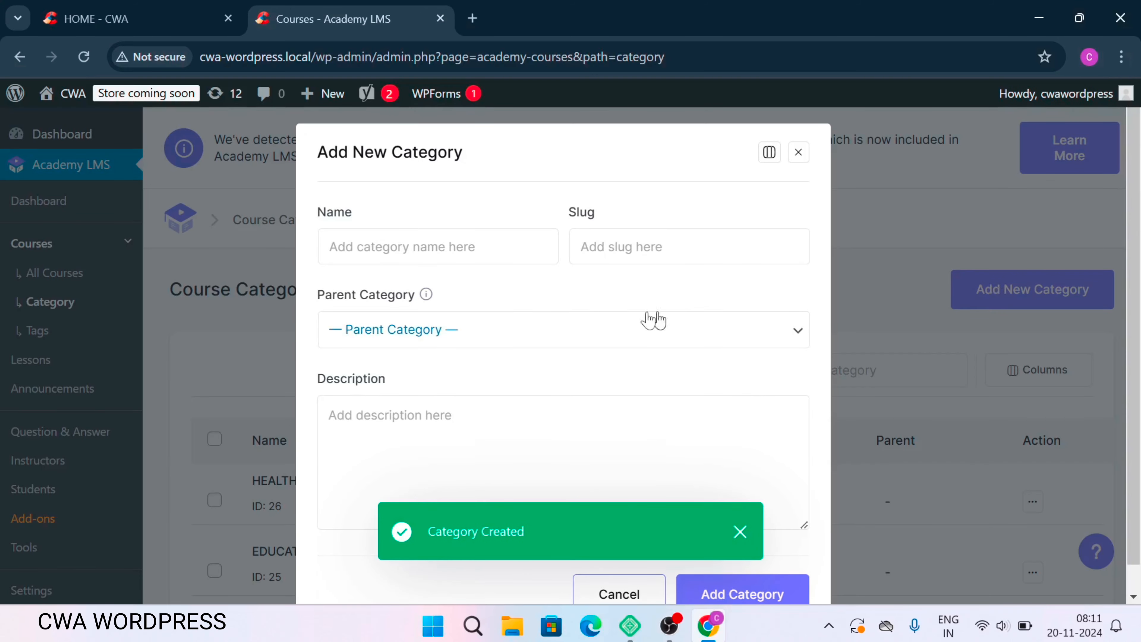
{"action": "left_click", "coordinate": [488, 250]}
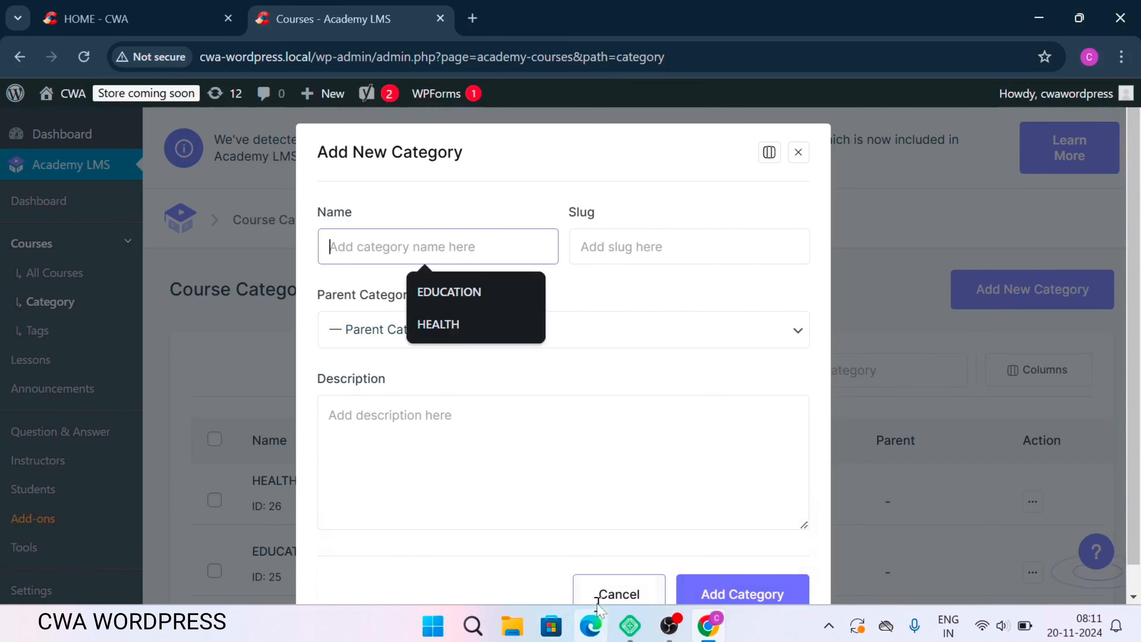
{"action": "left_click", "coordinate": [603, 595]}
- Look over the course category list, open the Tags page under Courses and examine the tag list
{"action": "scroll", "coordinate": [497, 421], "scroll_direction": "down", "scroll_amount": 4}
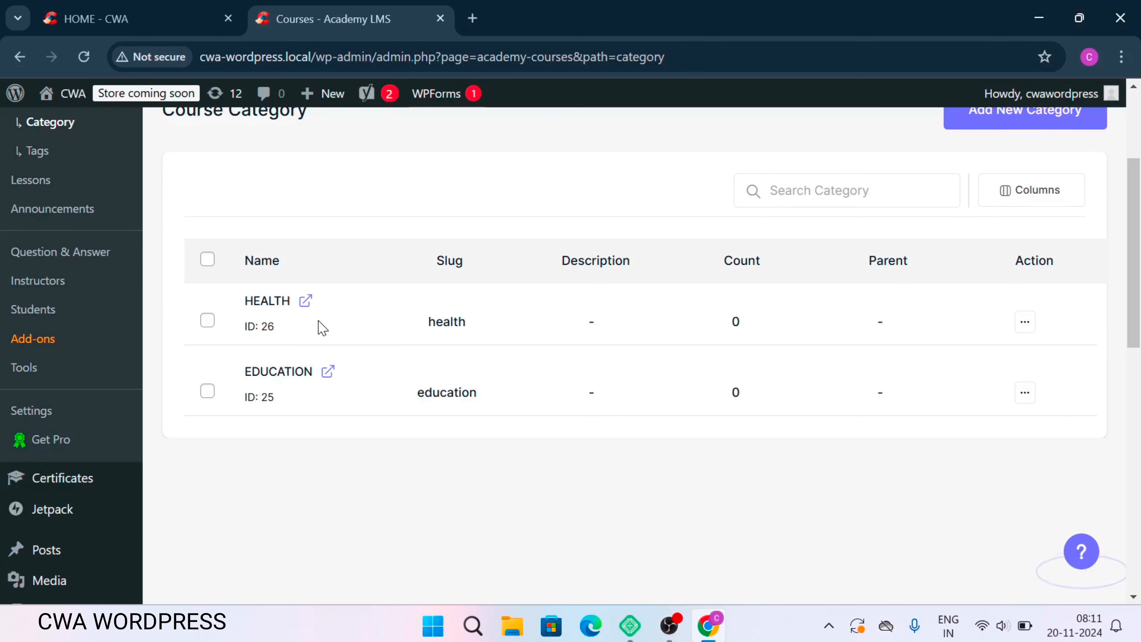
{"action": "scroll", "coordinate": [322, 327], "scroll_direction": "up", "scroll_amount": 4}
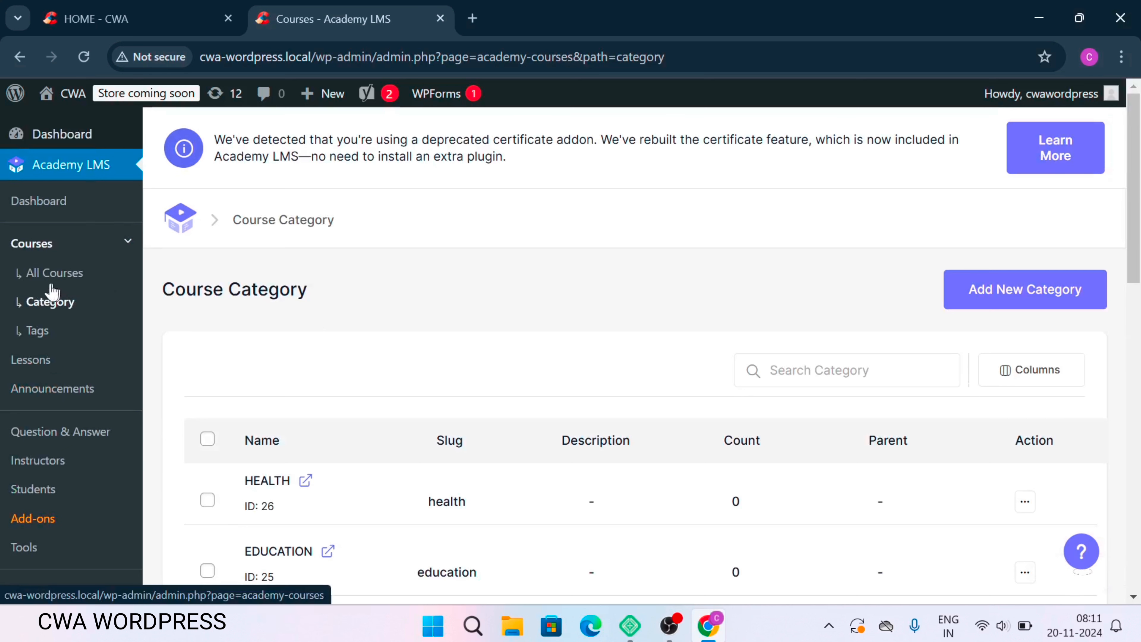
{"action": "left_click", "coordinate": [29, 333]}
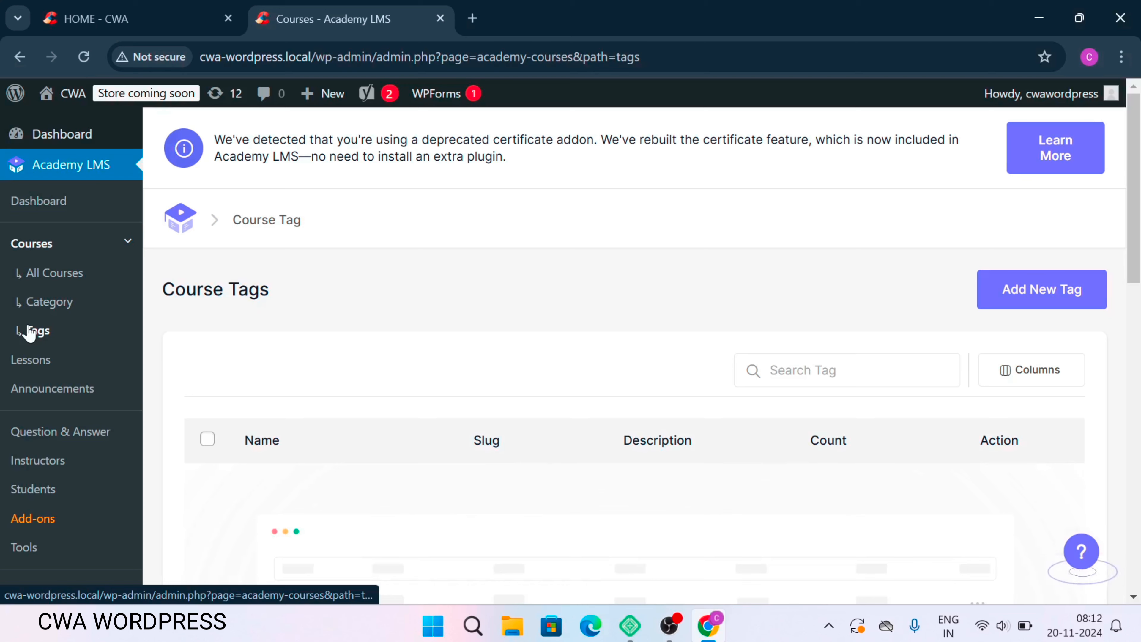
{"action": "scroll", "coordinate": [464, 439], "scroll_direction": "down", "scroll_amount": 5}
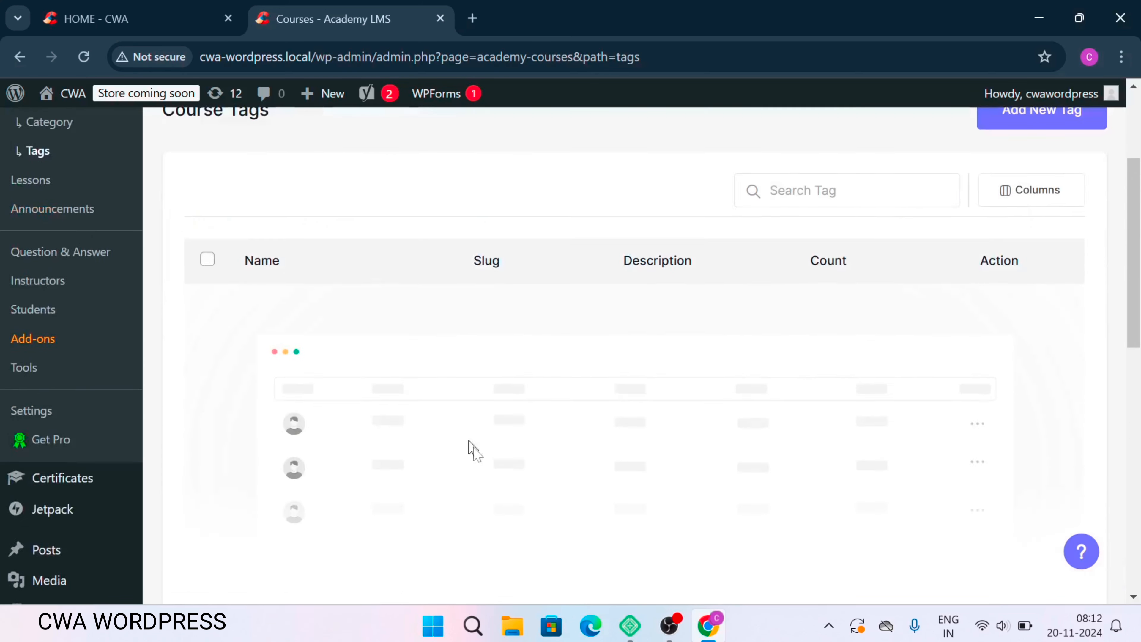
{"action": "scroll", "coordinate": [468, 441], "scroll_direction": "up", "scroll_amount": 4}
- Add a course tag named EDUCATION with the slug education-CWA and no description
{"action": "left_click", "coordinate": [1028, 302]}
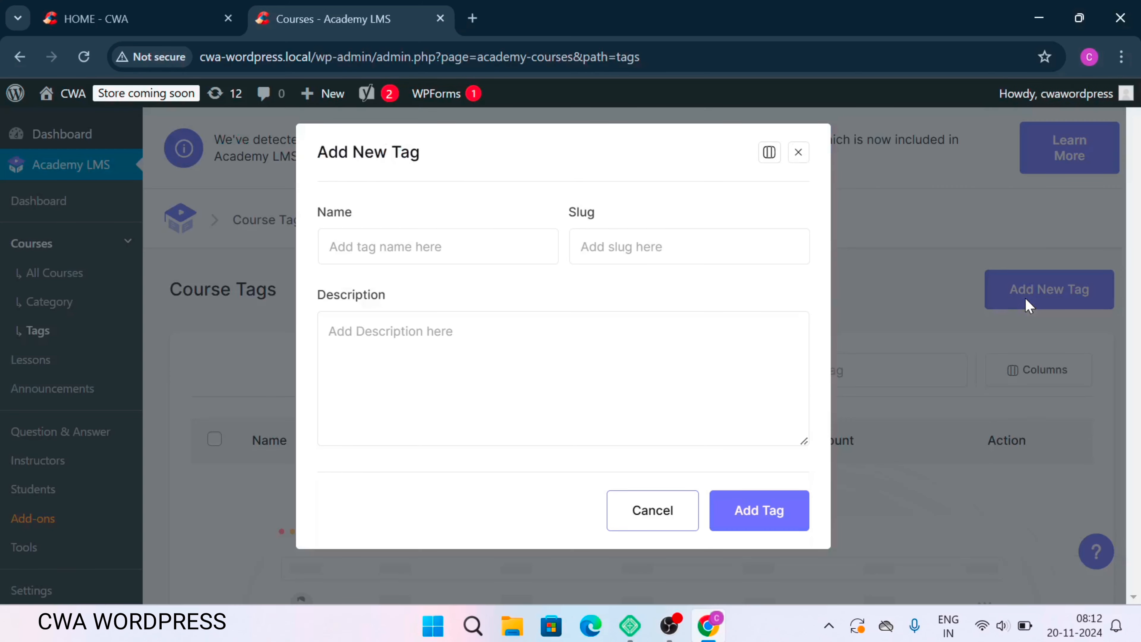
{"action": "left_click", "coordinate": [379, 245]}
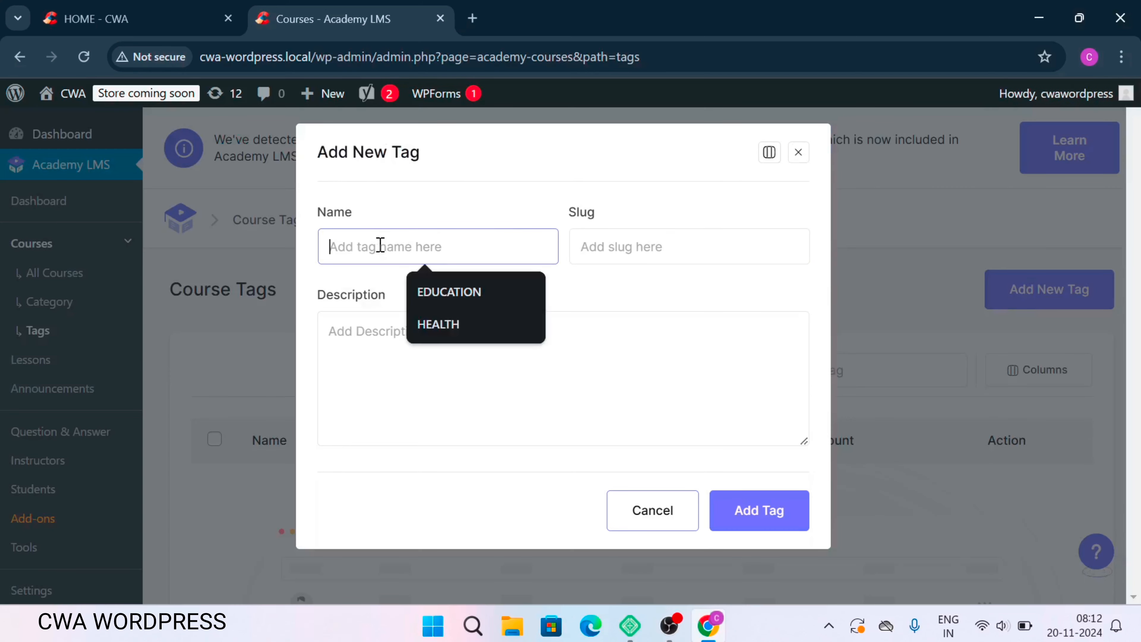
{"action": "left_click", "coordinate": [456, 299]}
{"action": "left_click", "coordinate": [598, 252]}
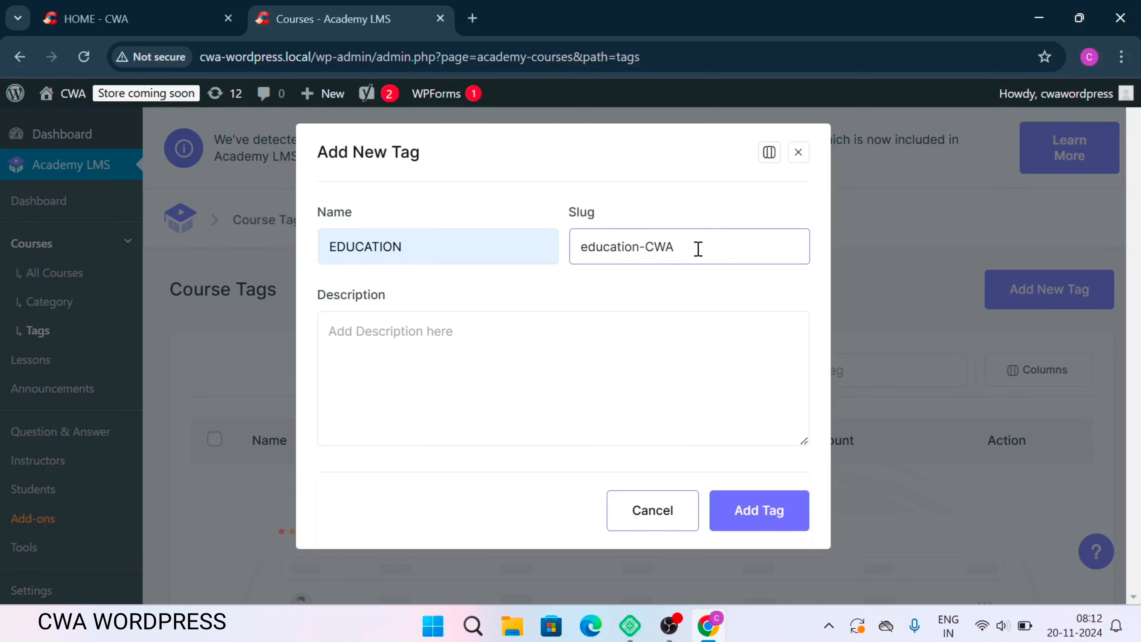
{"action": "type", "text": "CWA"}
{"action": "left_click", "coordinate": [768, 522]}
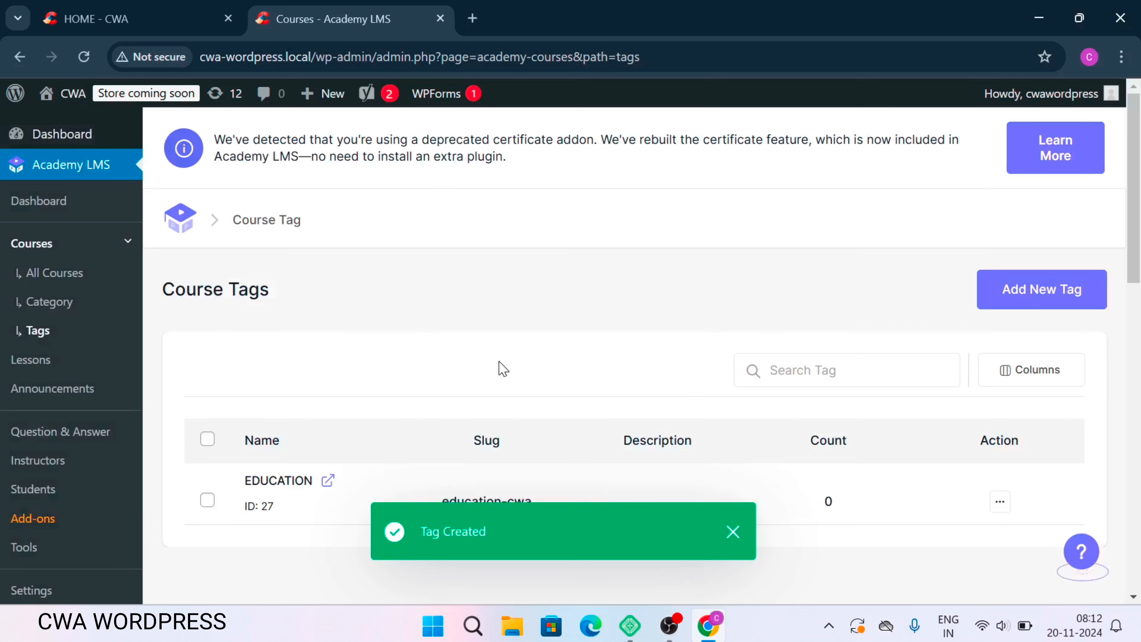
- Add another course tag named CWA WORDPRESS, leaving its slug and description empty, and check the tag list
{"action": "left_click", "coordinate": [1031, 299]}
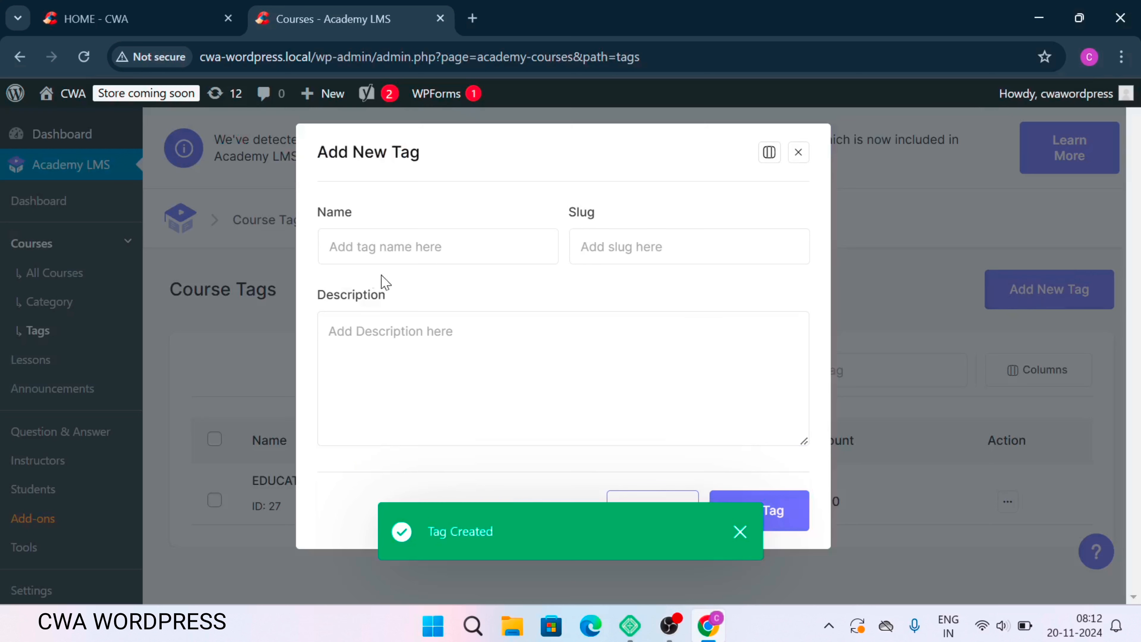
{"action": "left_click", "coordinate": [333, 253]}
{"action": "type", "text": "CW"}
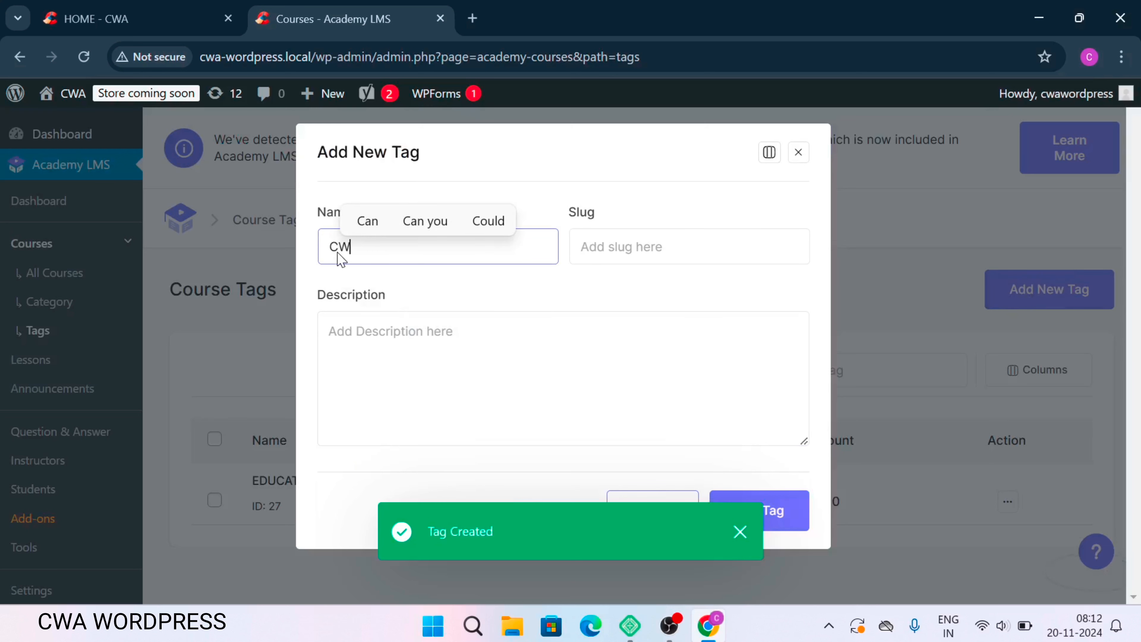
{"action": "type", "text": "A WOR"}
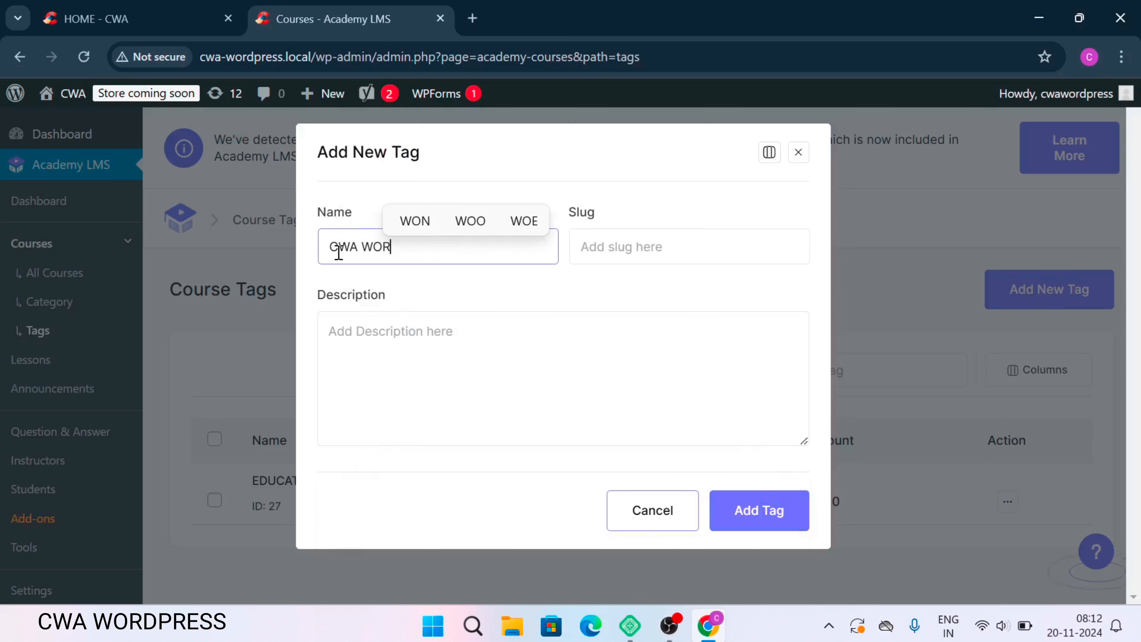
{"action": "type", "text": "DPRESS"}
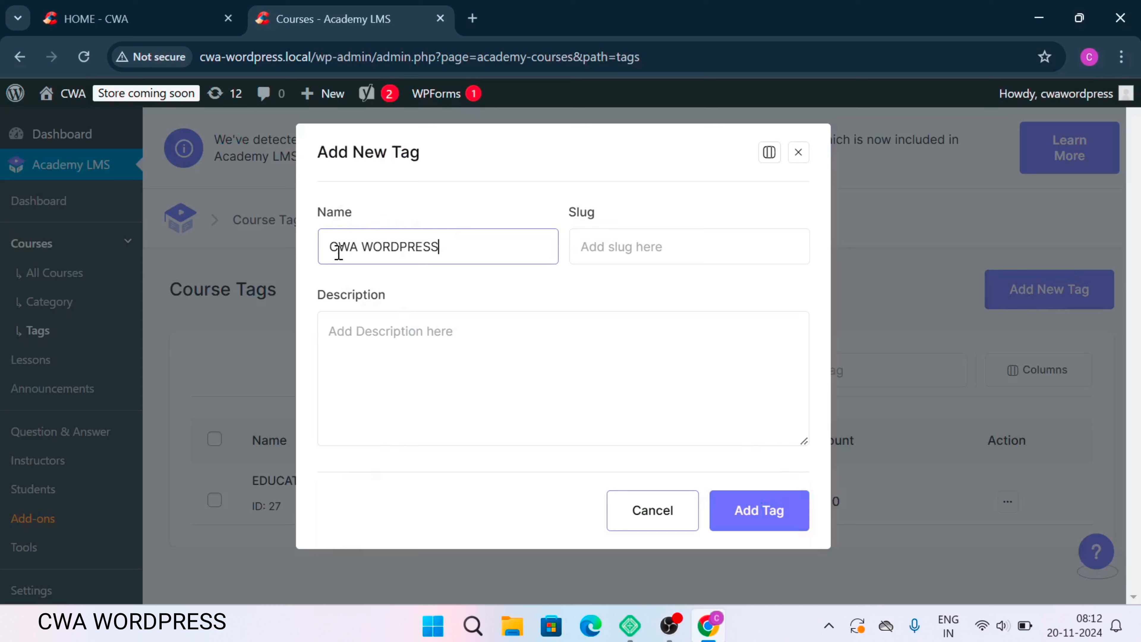
{"action": "left_click", "coordinate": [650, 247]}
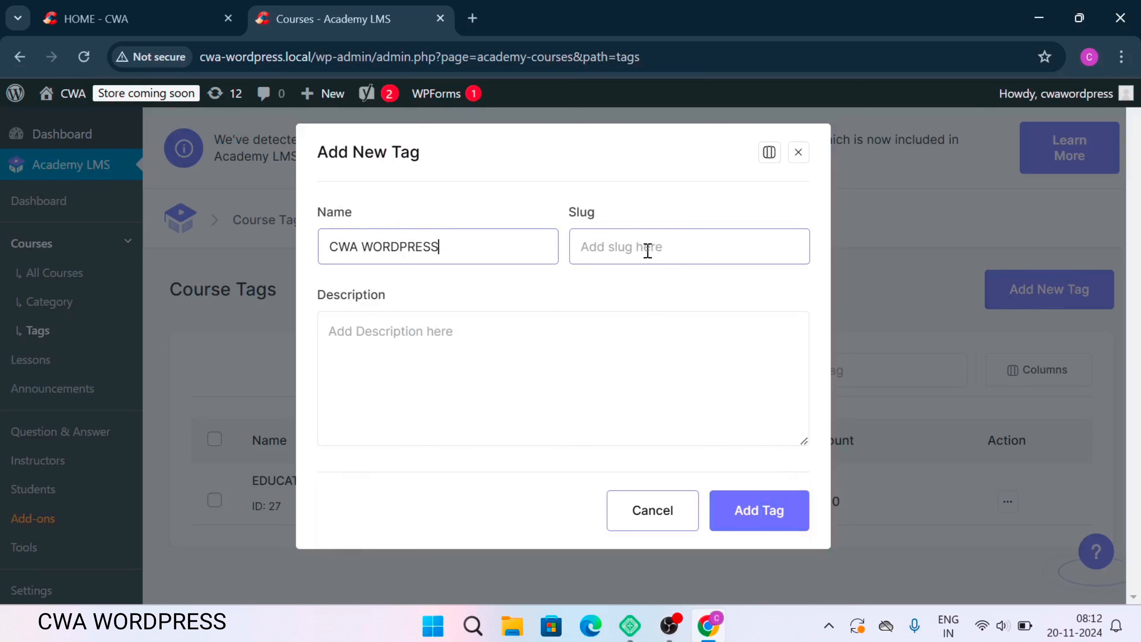
{"action": "left_click", "coordinate": [747, 514]}
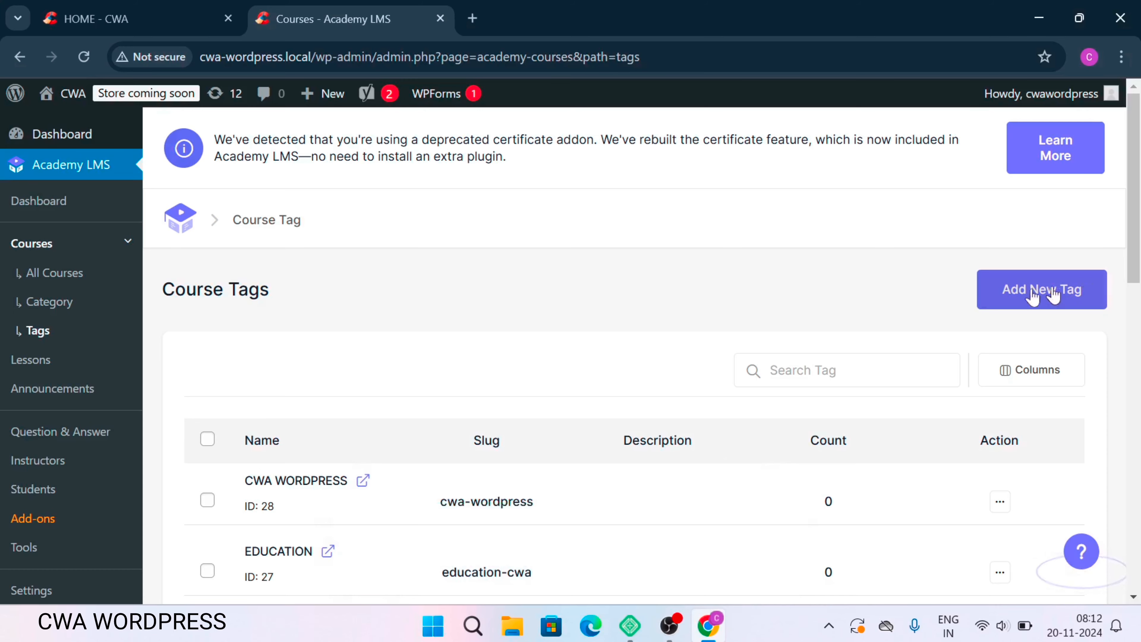
{"action": "scroll", "coordinate": [916, 302], "scroll_direction": "down", "scroll_amount": 5}
{"action": "scroll", "coordinate": [901, 307], "scroll_direction": "up", "scroll_amount": 5}
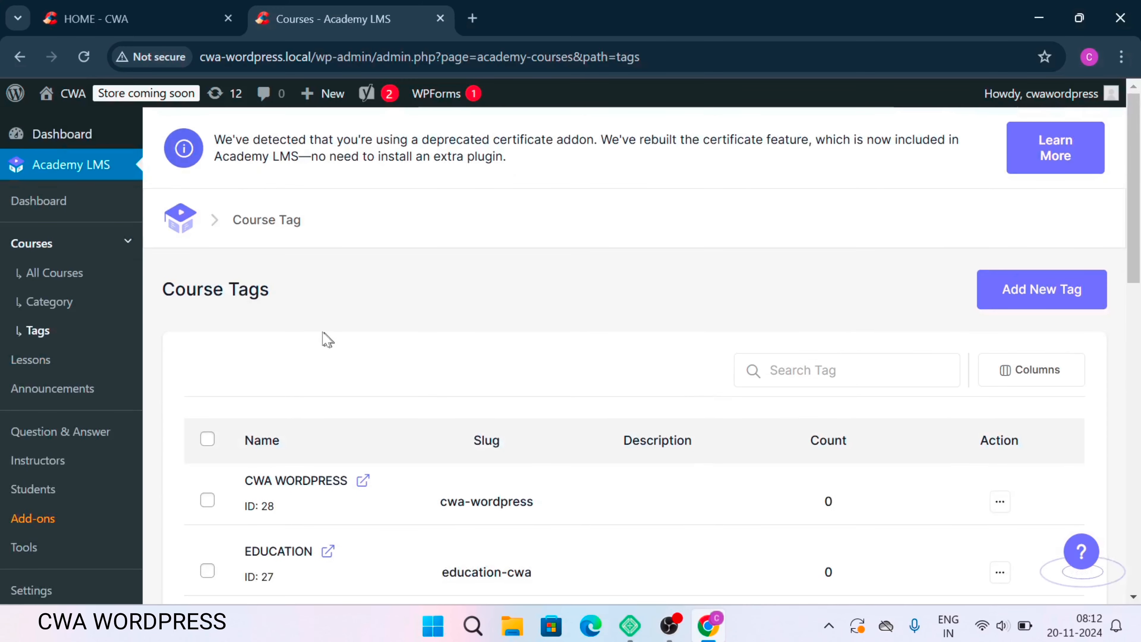
- Open the All Courses page, look over the course list and filter it to published courses
{"action": "left_click", "coordinate": [54, 282]}
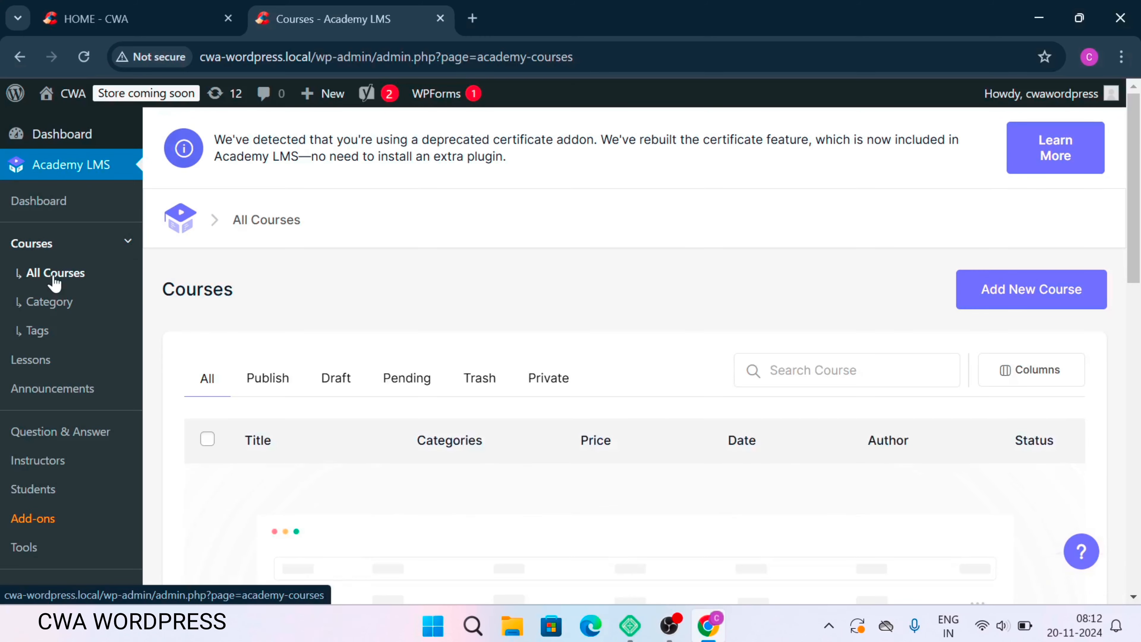
{"action": "scroll", "coordinate": [543, 372], "scroll_direction": "down", "scroll_amount": 10}
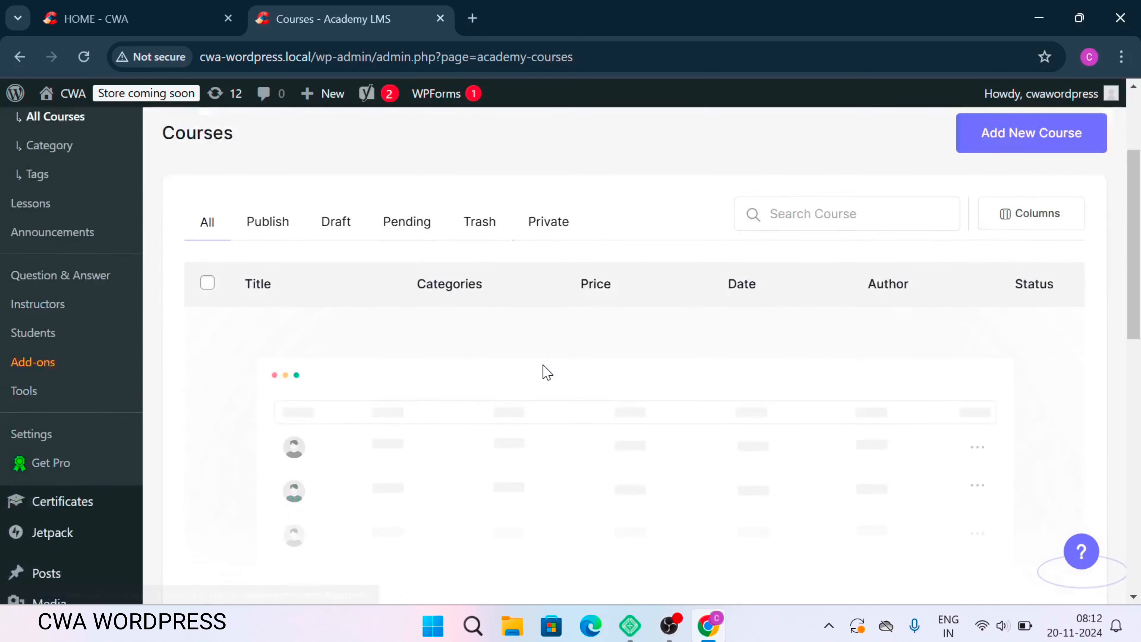
{"action": "scroll", "coordinate": [543, 372], "scroll_direction": "up", "scroll_amount": 10}
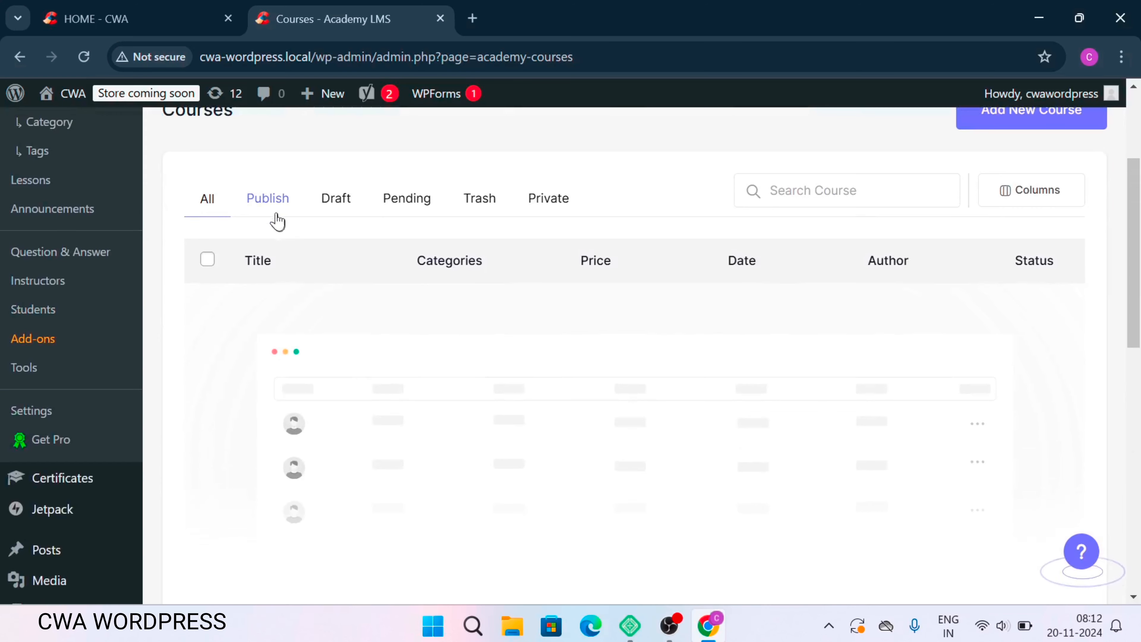
{"action": "left_click", "coordinate": [273, 202]}
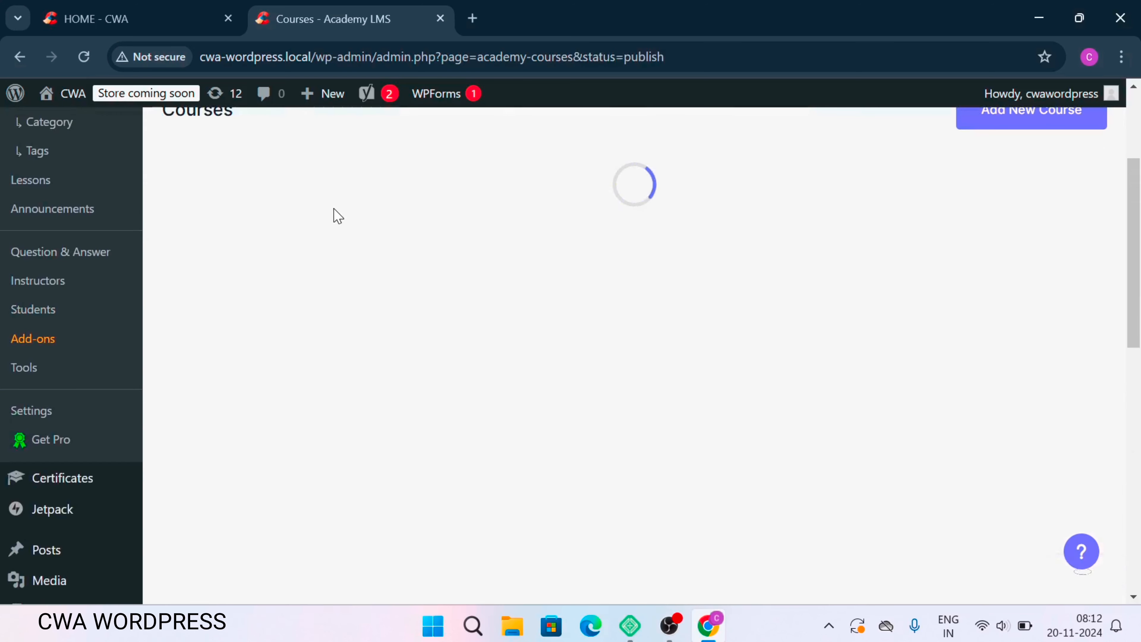
{"action": "scroll", "coordinate": [466, 288], "scroll_direction": "up", "scroll_amount": 4}
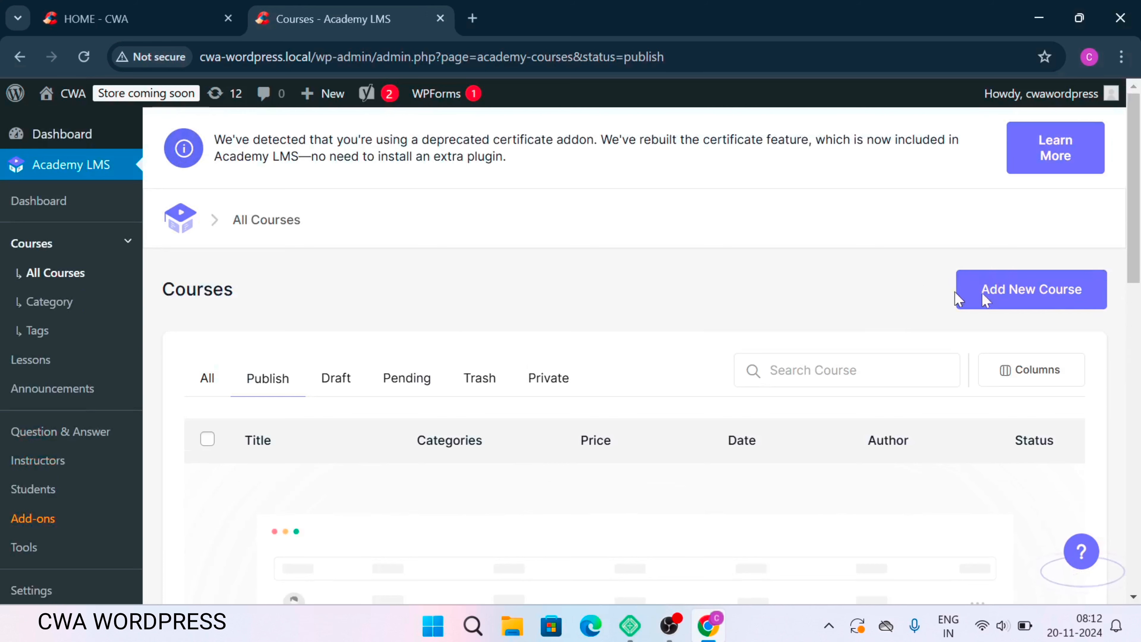
- Start a new course and look over its title, description, course type and course taxonomy settings
{"action": "left_click", "coordinate": [1038, 300]}
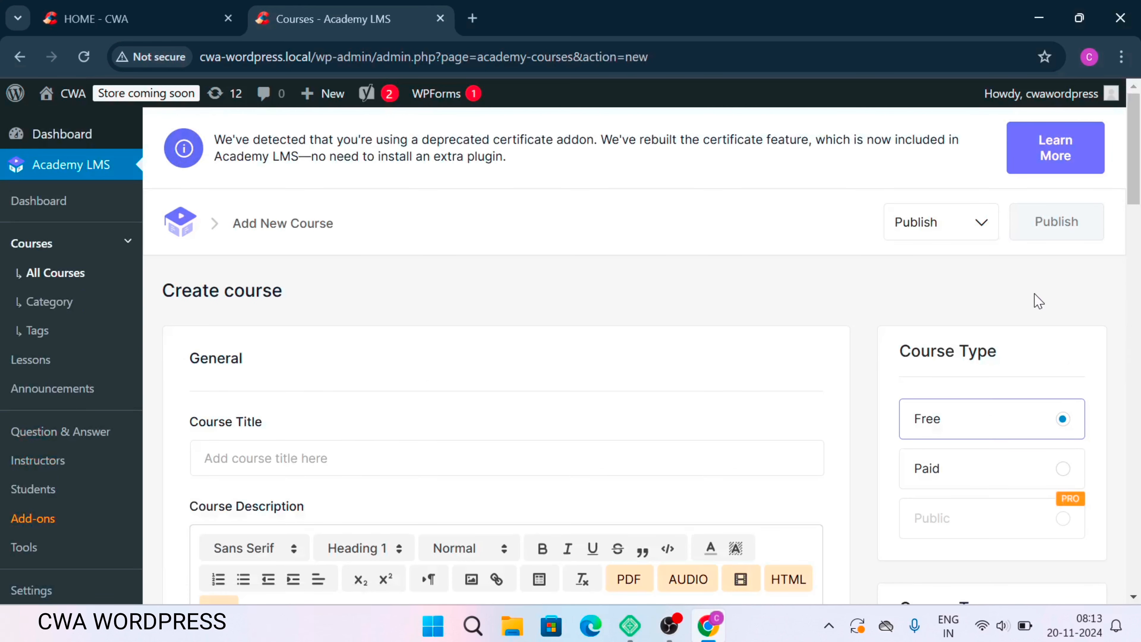
{"action": "scroll", "coordinate": [1001, 316], "scroll_direction": "down", "scroll_amount": 3}
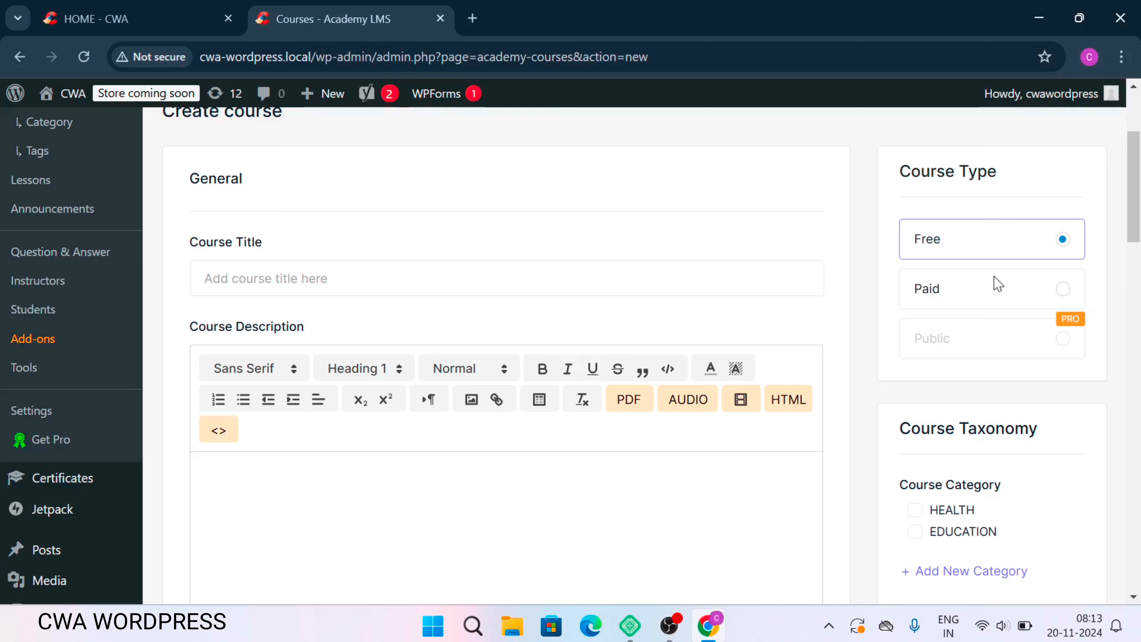
{"action": "scroll", "coordinate": [998, 283], "scroll_direction": "up", "scroll_amount": 3}
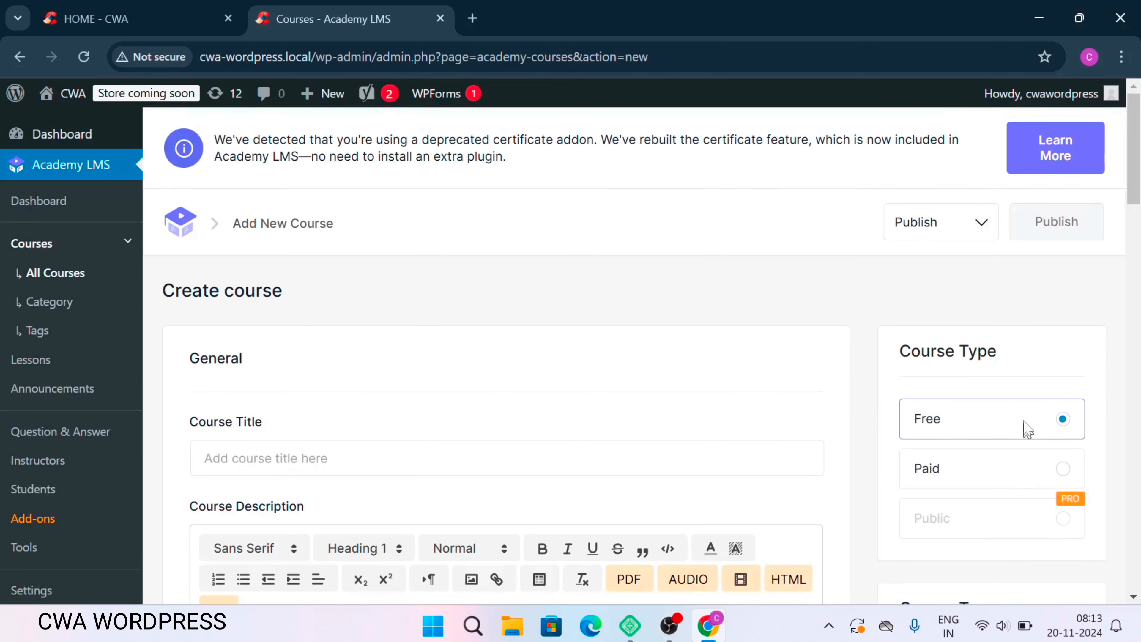
{"action": "scroll", "coordinate": [954, 422], "scroll_direction": "down", "scroll_amount": 2}
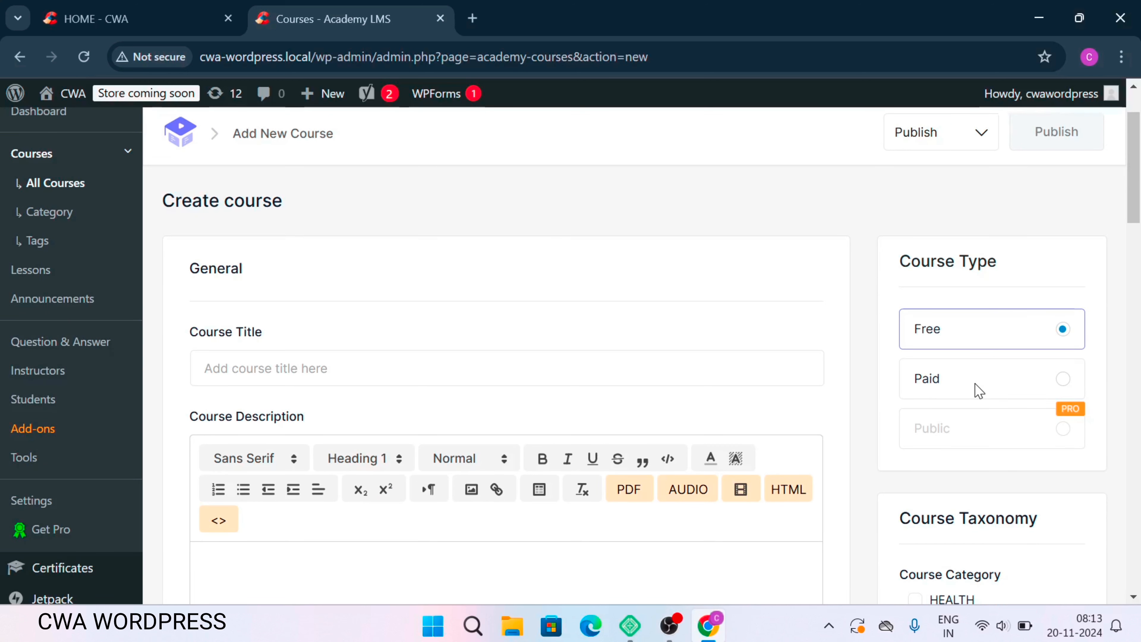
{"action": "scroll", "coordinate": [979, 390], "scroll_direction": "down", "scroll_amount": 2}
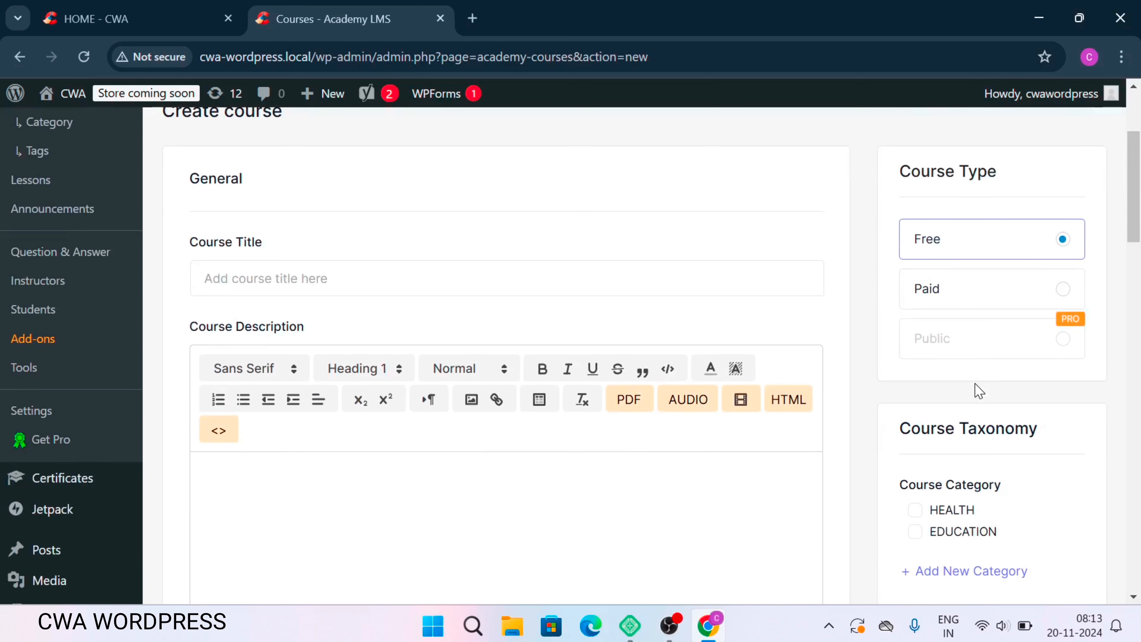
{"action": "scroll", "coordinate": [925, 448], "scroll_direction": "down", "scroll_amount": 2}
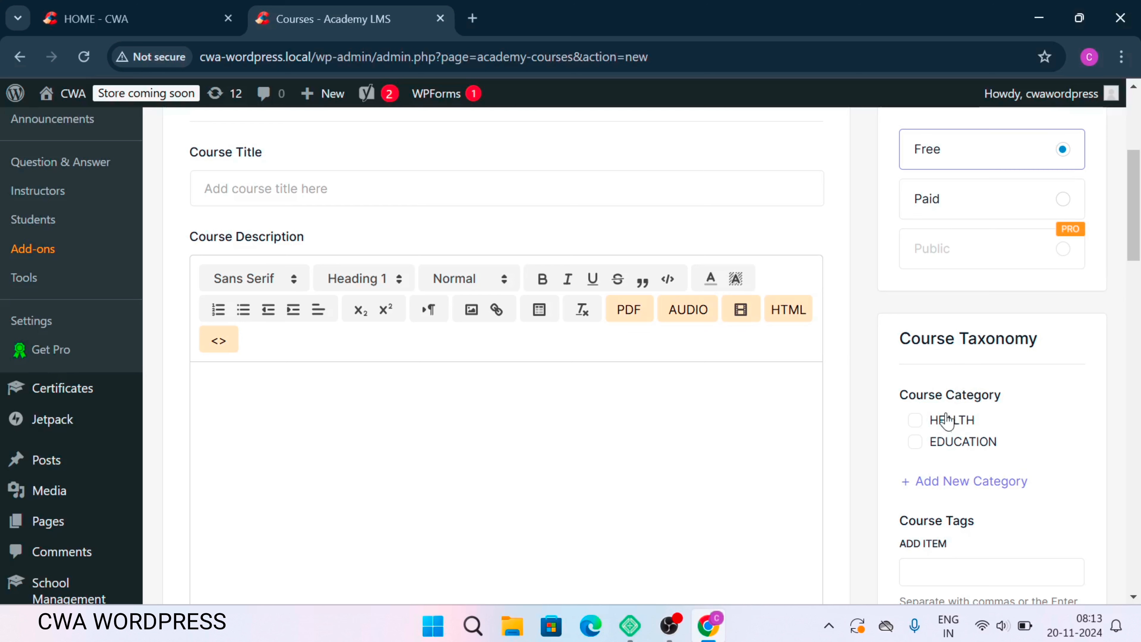
- Assign the EDUCATION category to the course and add the course tags LMS and CWA WORDPRESS
{"action": "left_click", "coordinate": [915, 443]}
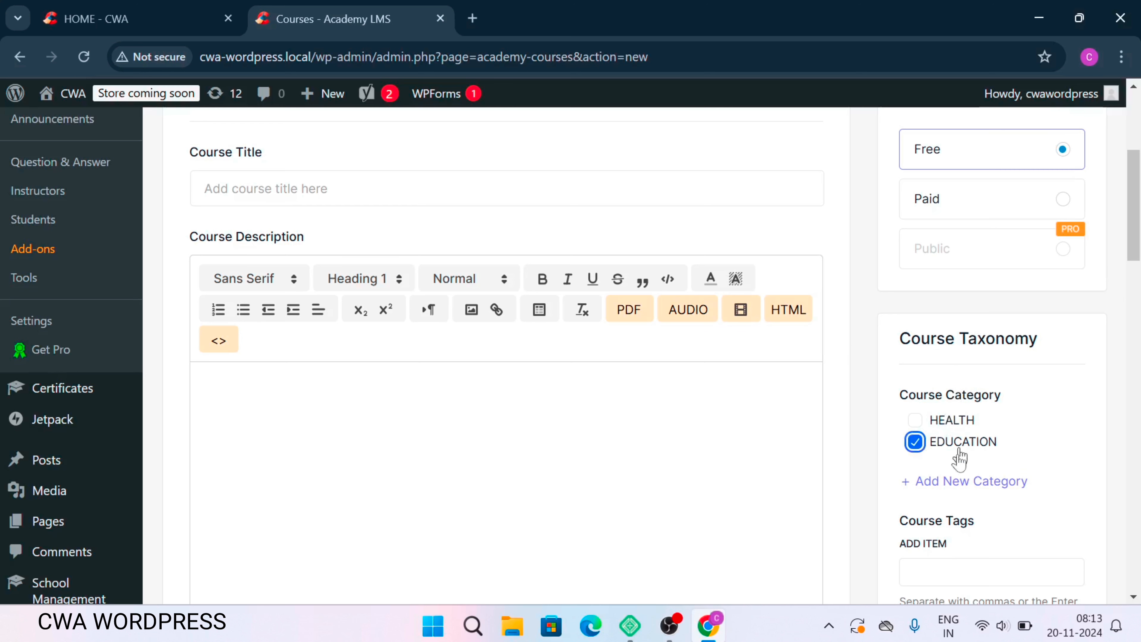
{"action": "scroll", "coordinate": [979, 445], "scroll_direction": "down", "scroll_amount": 3}
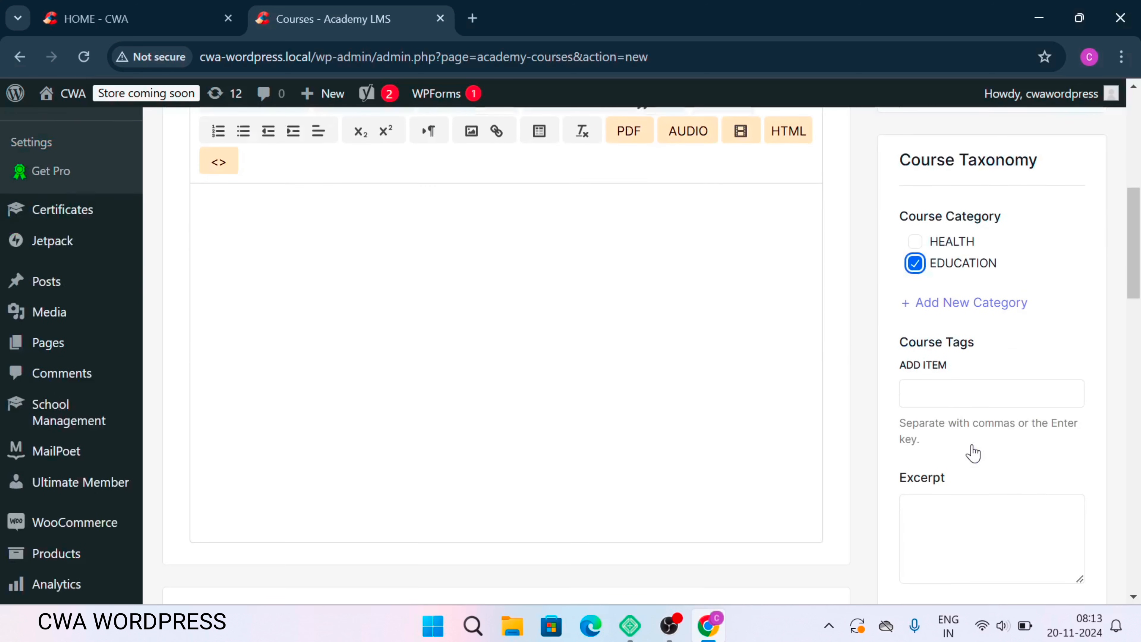
{"action": "left_click", "coordinate": [951, 391]}
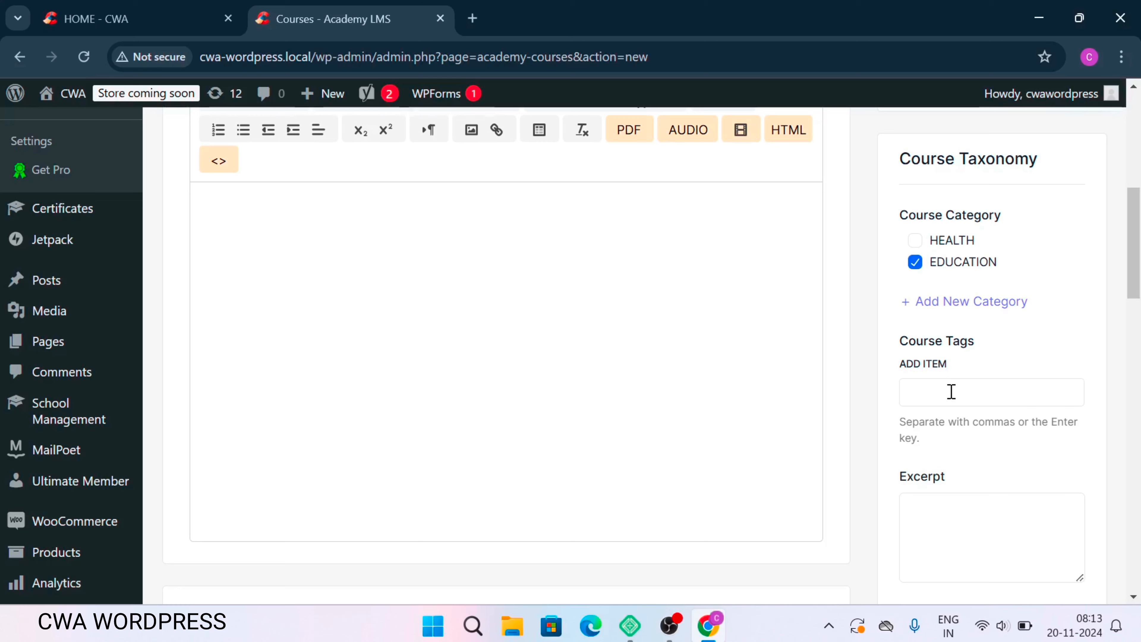
{"action": "scroll", "coordinate": [953, 395], "scroll_direction": "down", "scroll_amount": 4}
{"action": "type", "text": "LMS"}
{"action": "key", "text": "Return"}
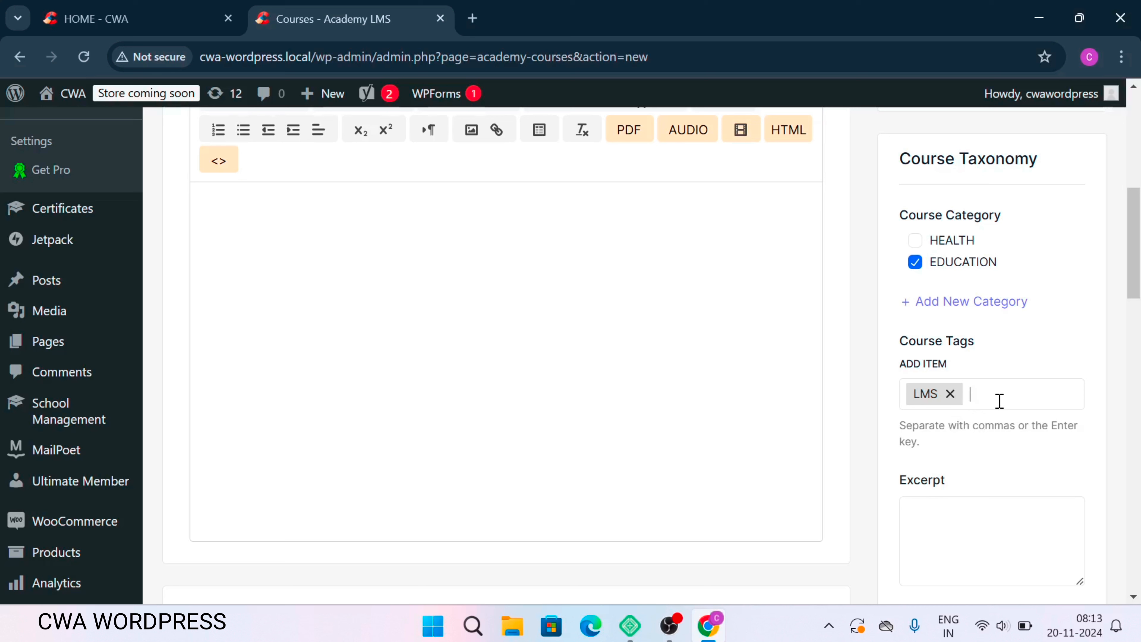
{"action": "type", "text": "CWA WO"}
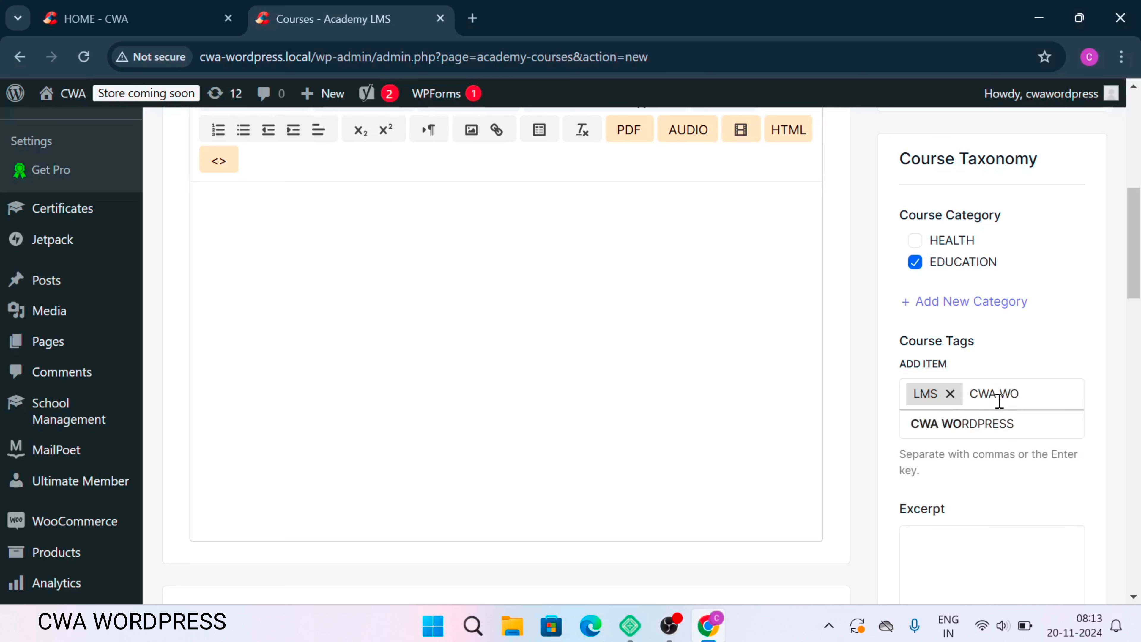
{"action": "type", "text": "RDPRESS"}
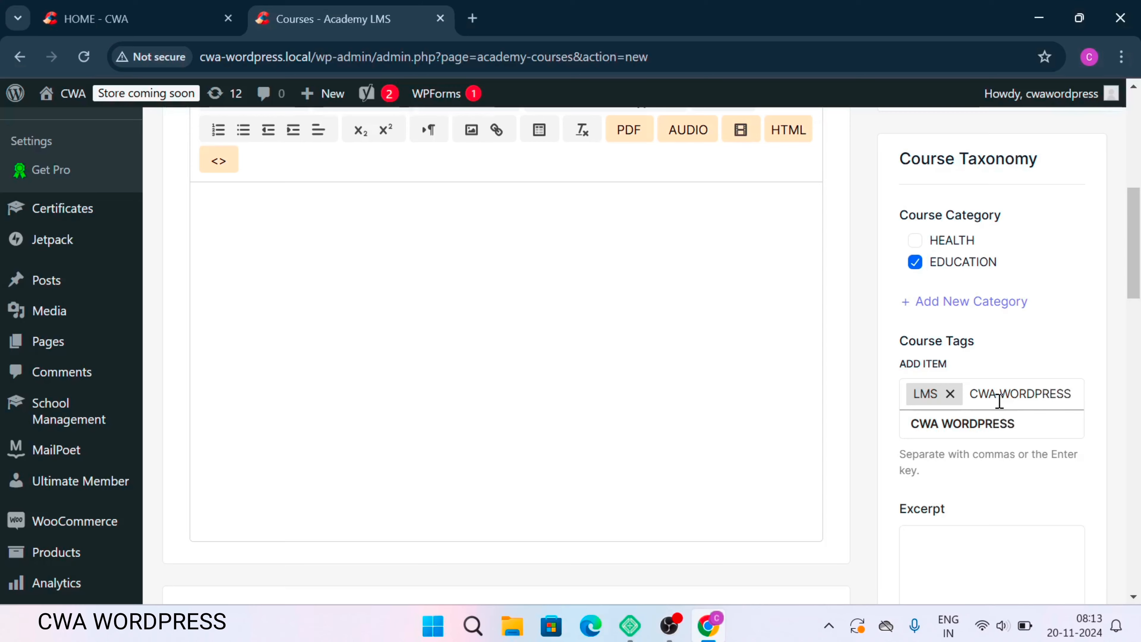
{"action": "key", "text": "Return"}
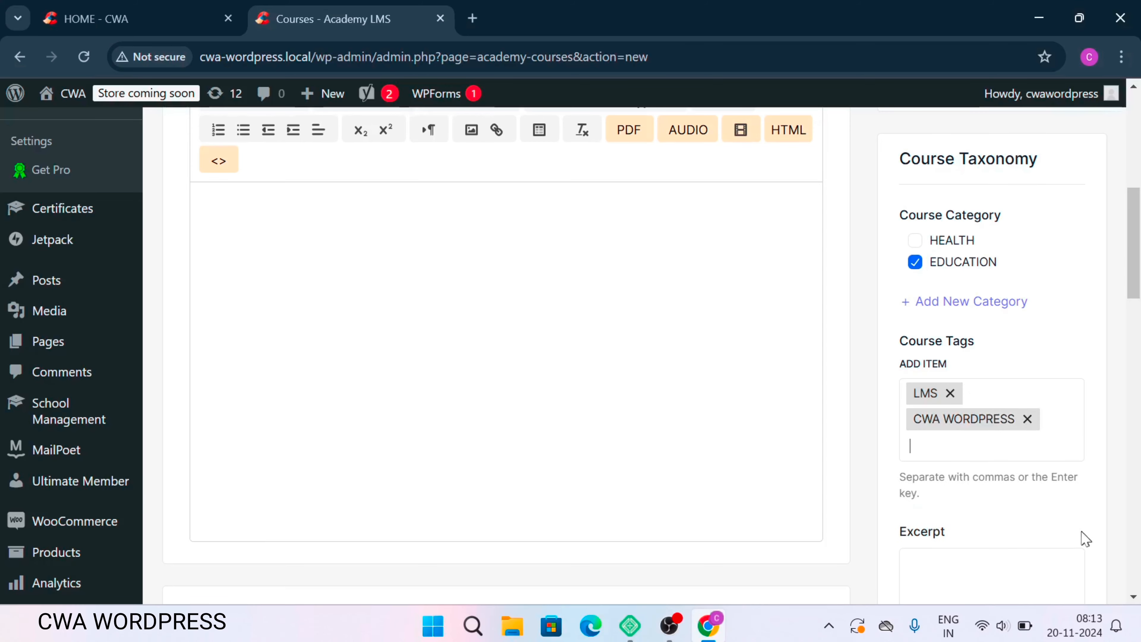
- Enter WORDPRESS 15DAYS CRASH COURSE as the course title
{"action": "scroll", "coordinate": [1082, 451], "scroll_direction": "down", "scroll_amount": 10}
{"action": "scroll", "coordinate": [1084, 450], "scroll_direction": "up", "scroll_amount": 6}
{"action": "scroll", "coordinate": [1084, 450], "scroll_direction": "up", "scroll_amount": 8}
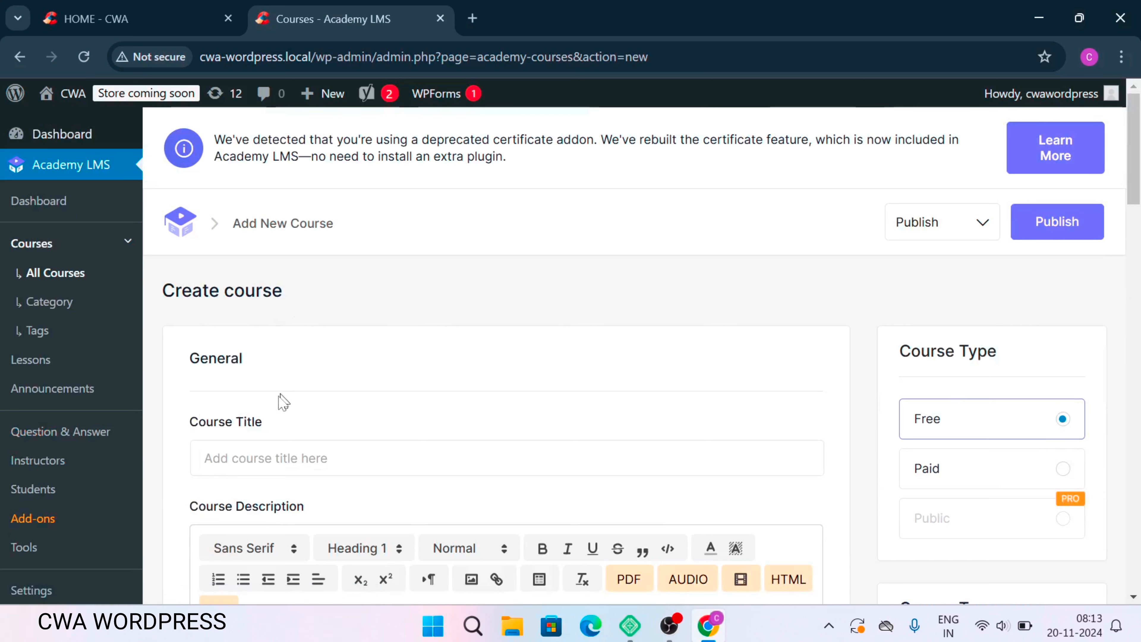
{"action": "left_click", "coordinate": [244, 444]}
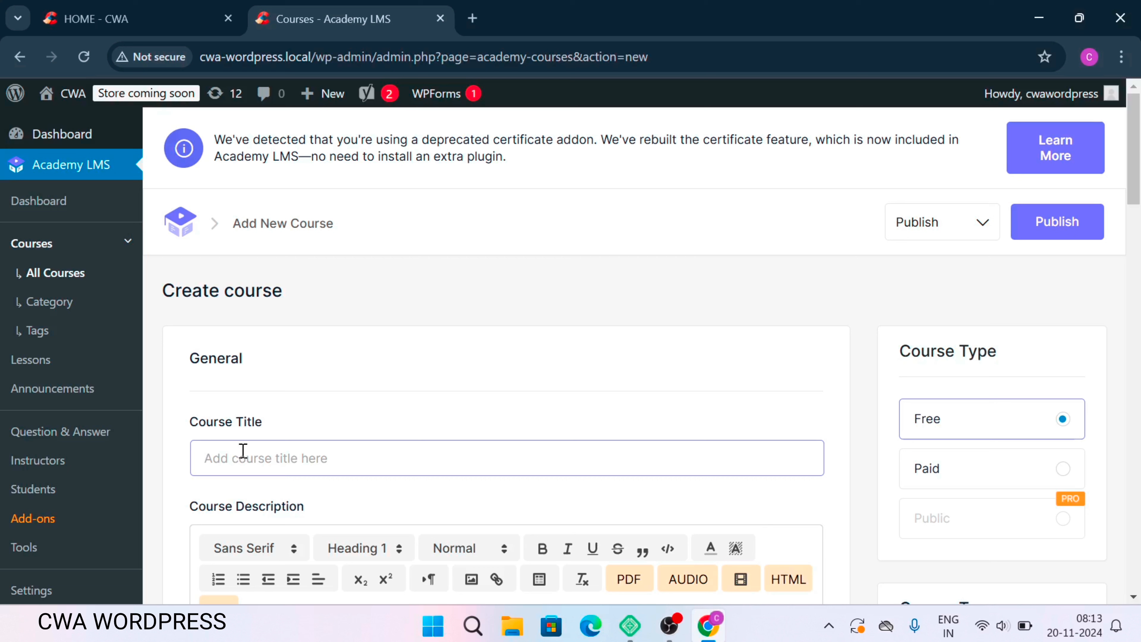
{"action": "type", "text": "WORDPRESS"}
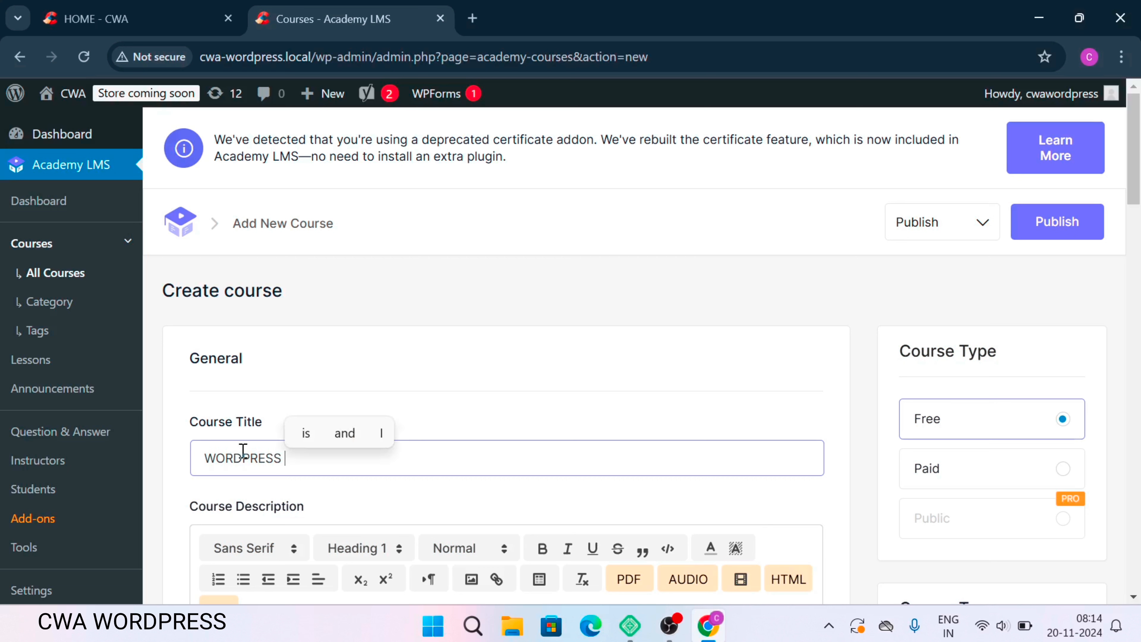
{"action": "type", "text": " 15"}
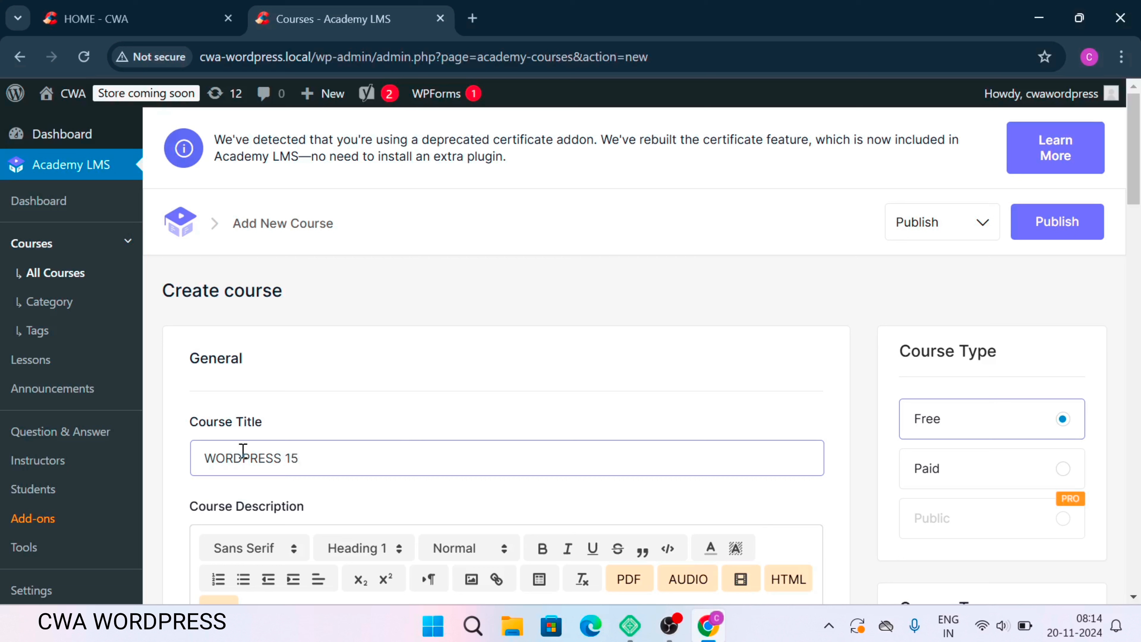
{"action": "type", "text": "DAYS CRASH "}
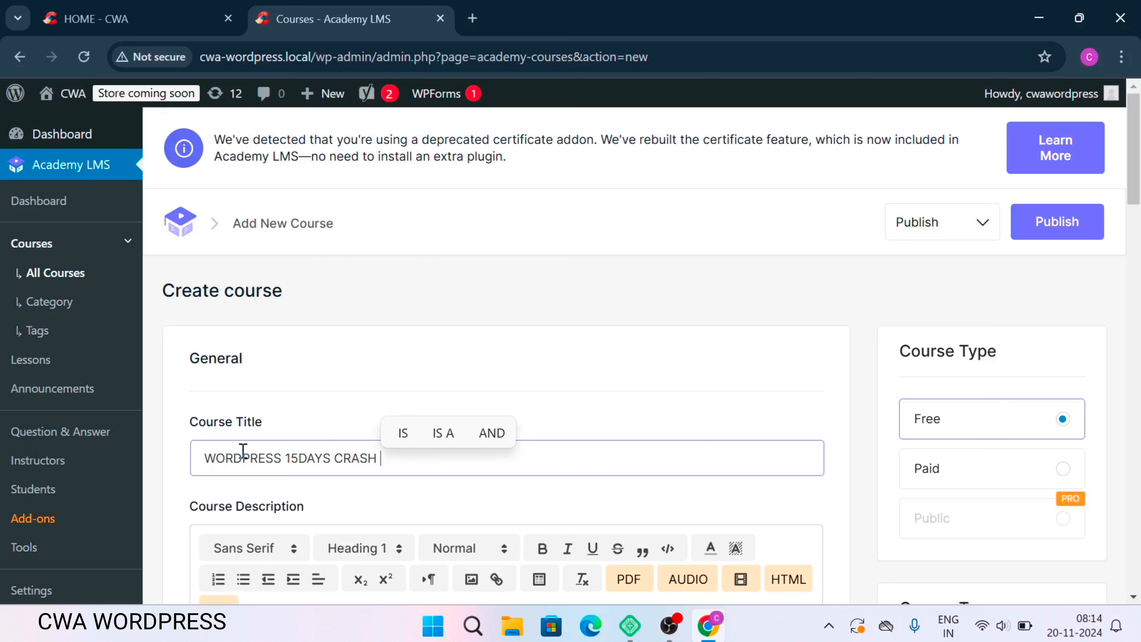
{"action": "type", "text": "COURSE"}
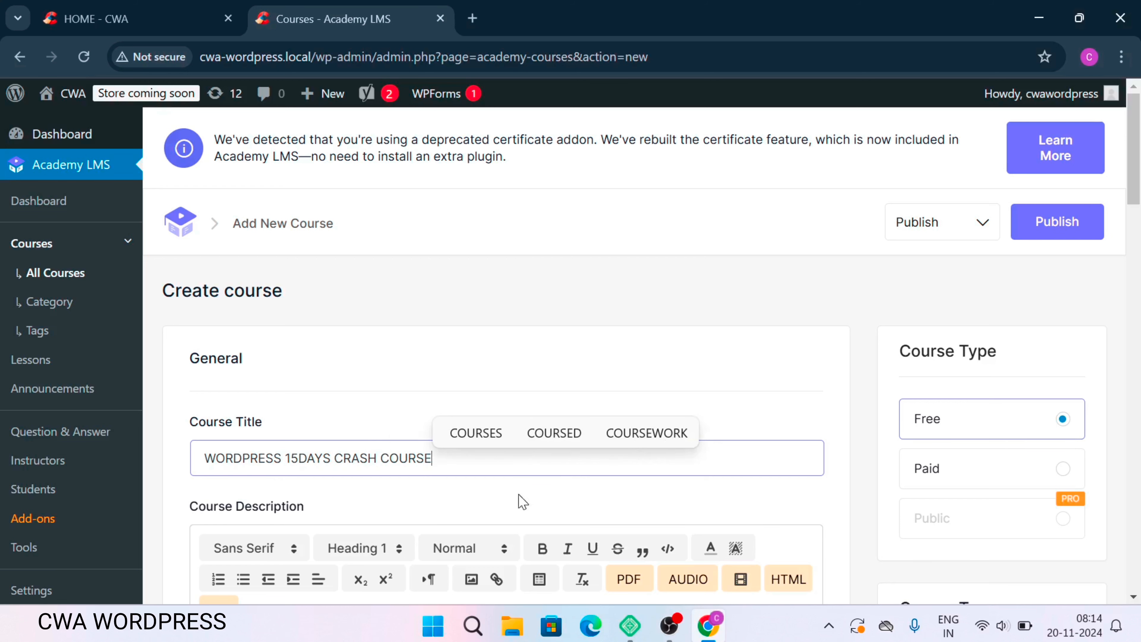
- Place the cursor in the course description, then copy the footer text "Copyright © 2024 CWA" from the site's home page
{"action": "left_click", "coordinate": [522, 502]}
{"action": "scroll", "coordinate": [486, 439], "scroll_direction": "down", "scroll_amount": 5}
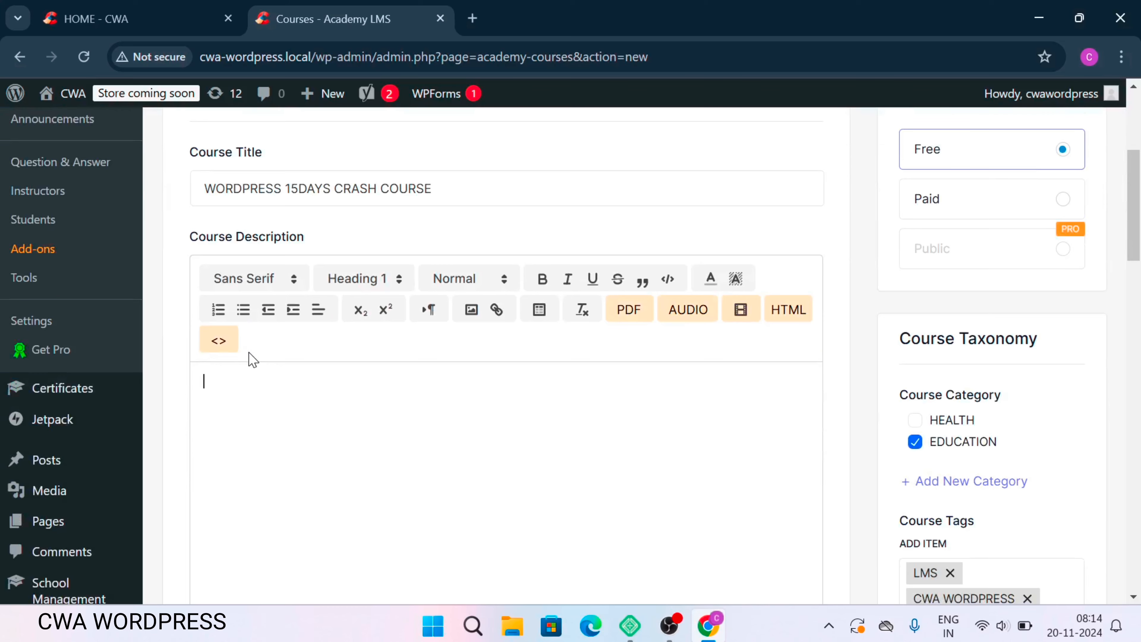
{"action": "left_click", "coordinate": [175, 18]}
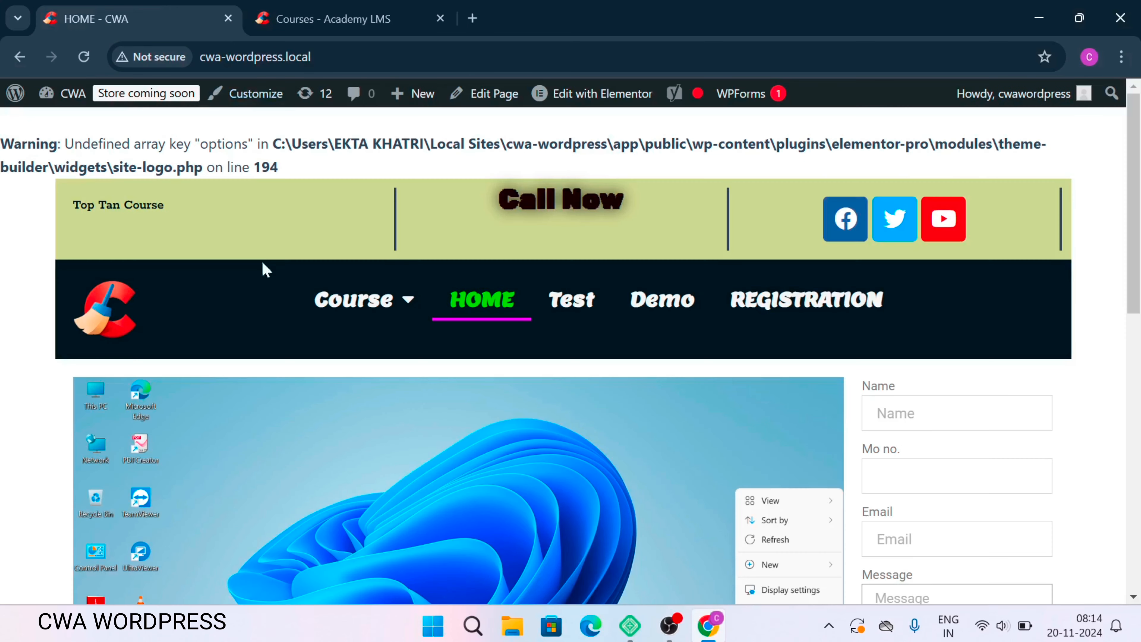
{"action": "scroll", "coordinate": [577, 374], "scroll_direction": "down", "scroll_amount": 10}
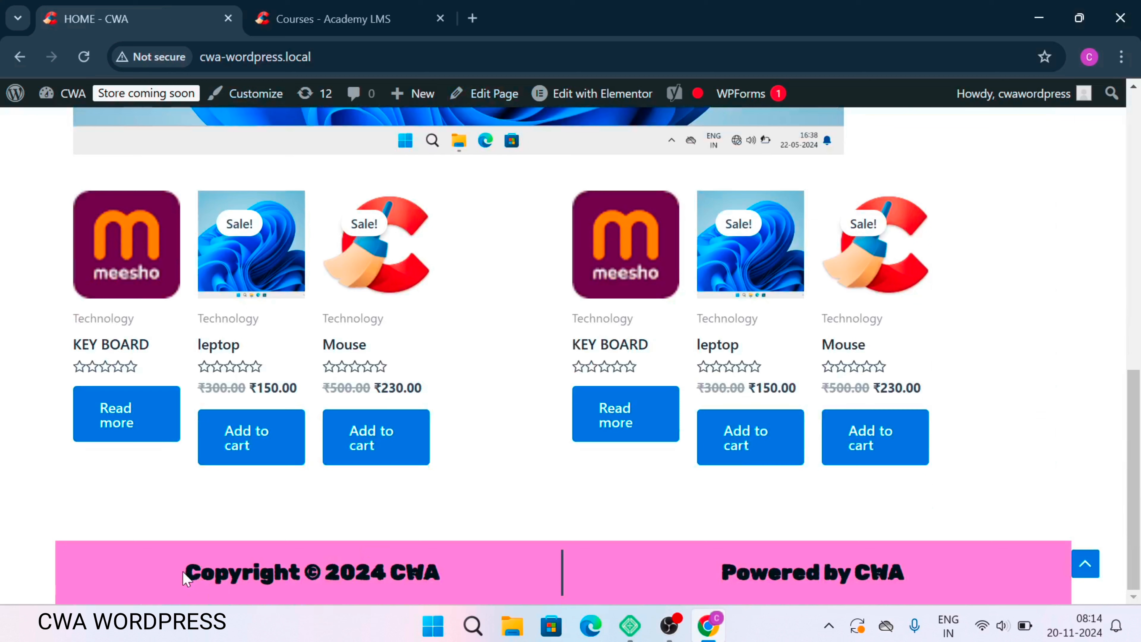
{"action": "left_click_drag", "start_coordinate": [185, 579], "coordinate": [449, 589]}
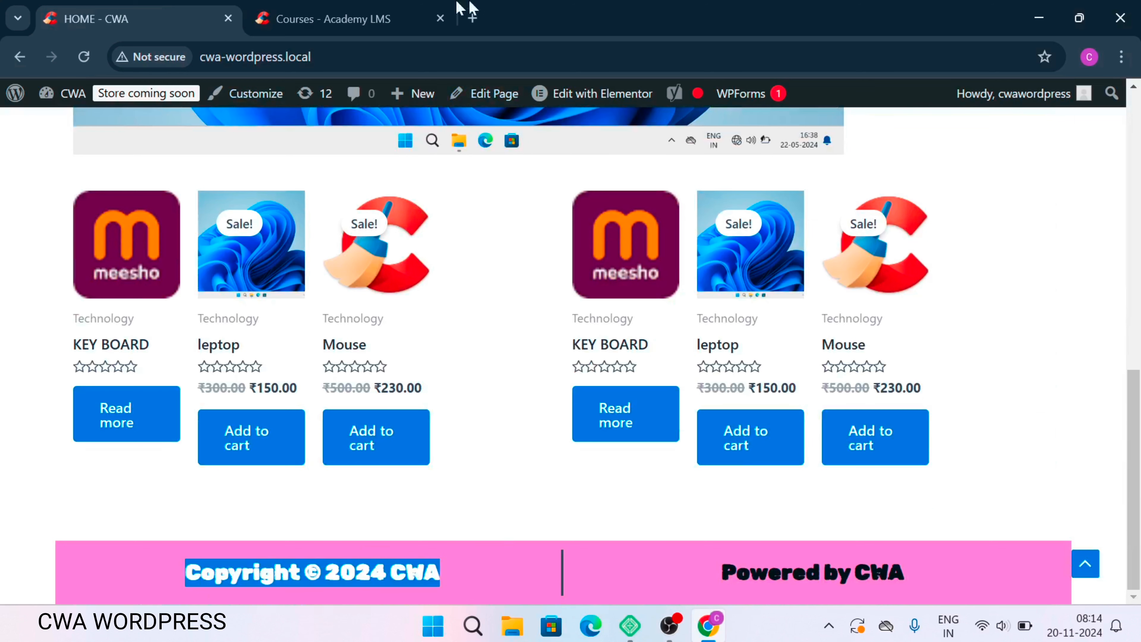
- Fill the course description with eleven pasted lines of the copied "Copyright © 2024 CWA" text and look it over
{"action": "left_click", "coordinate": [395, 20]}
{"action": "key", "text": "ctrl+v"}
{"action": "key", "text": "ctrl+v"}
{"action": "key", "text": "ctrl+v"}
{"action": "key", "text": "ctrl+v"}
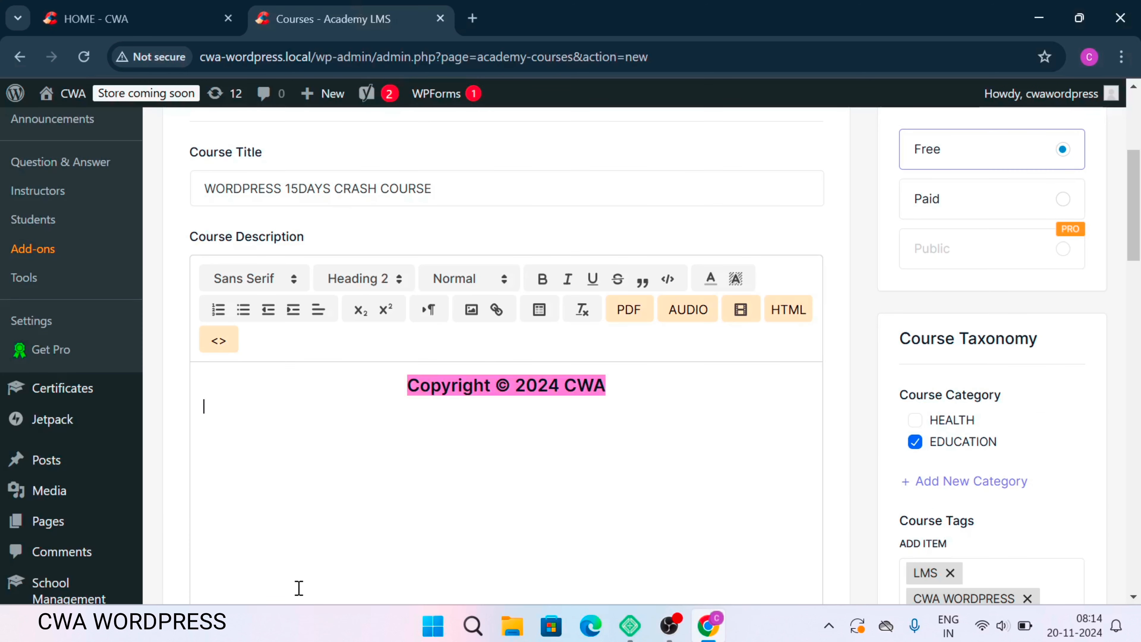
{"action": "key", "text": "ctrl+v"}
{"action": "key", "text": "ctrl+v"}
{"action": "key", "text": "ctrl+v"}
{"action": "key", "text": "ctrl+v"}
{"action": "key", "text": "ctrl+v"}
{"action": "key", "text": "ctrl+v"}
{"action": "key", "text": "ctrl+v"}
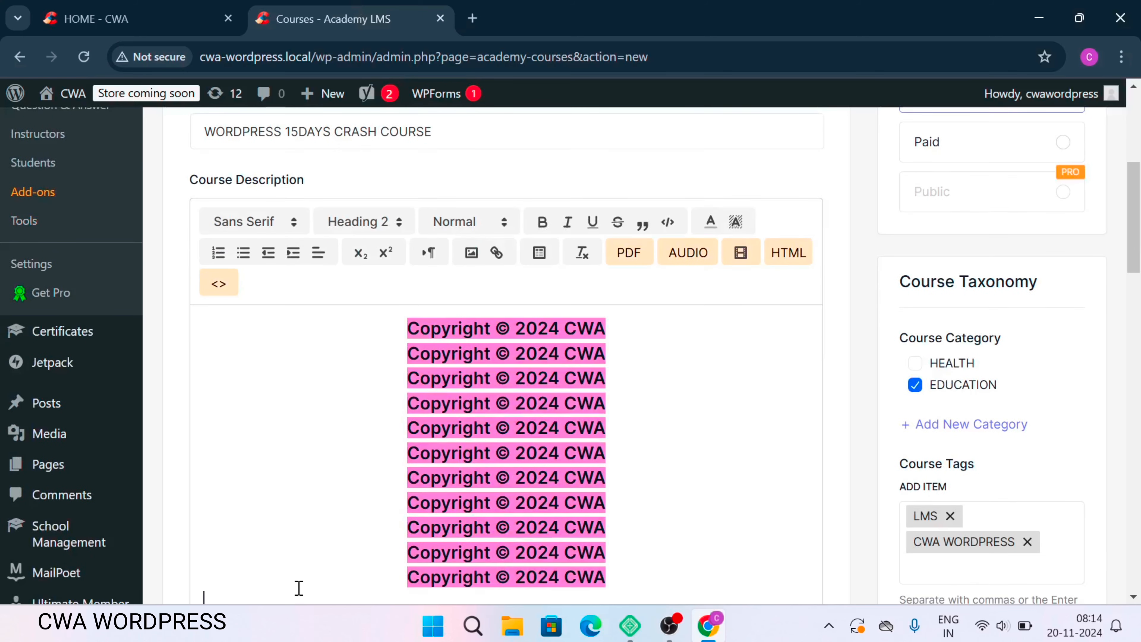
{"action": "scroll", "coordinate": [596, 360], "scroll_direction": "up", "scroll_amount": 5}
{"action": "scroll", "coordinate": [593, 359], "scroll_direction": "down", "scroll_amount": 6}
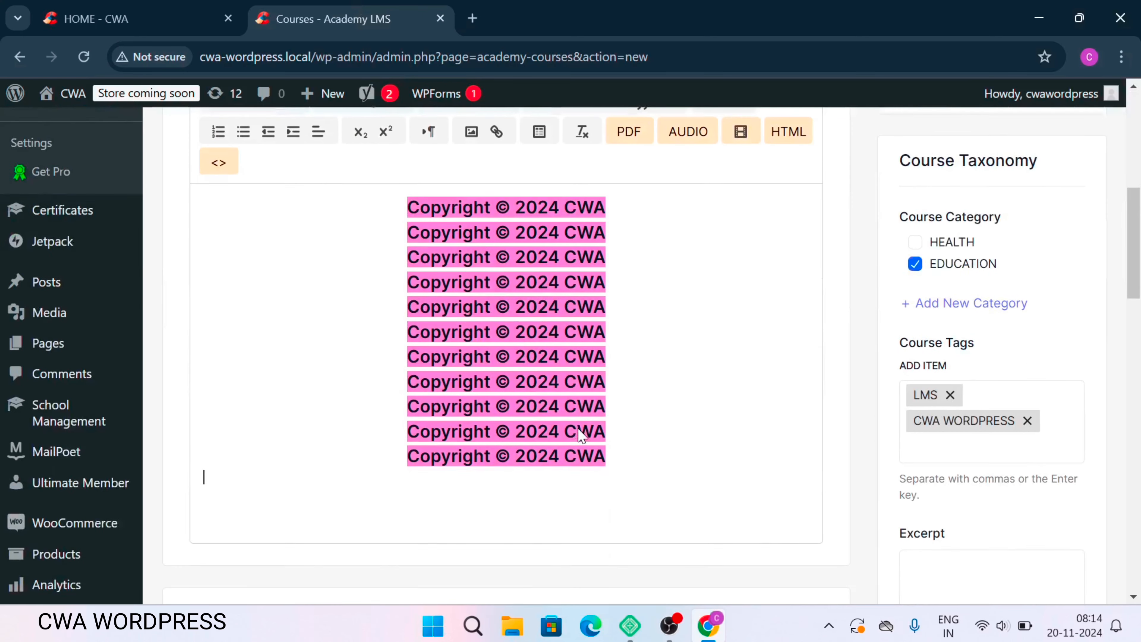
{"action": "scroll", "coordinate": [550, 407], "scroll_direction": "up", "scroll_amount": 5}
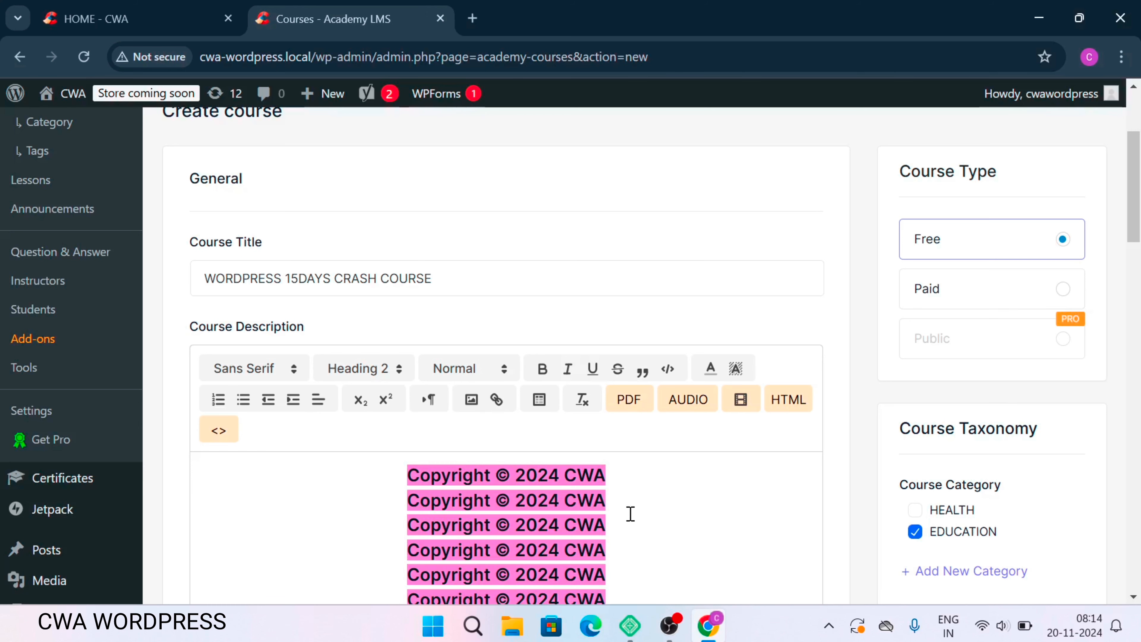
- Set the course's feature image to the blue Windows desktop screenshot, Screenshot-1.png, from the media library
{"action": "scroll", "coordinate": [631, 514], "scroll_direction": "down", "scroll_amount": 4}
{"action": "scroll", "coordinate": [680, 326], "scroll_direction": "down", "scroll_amount": 3}
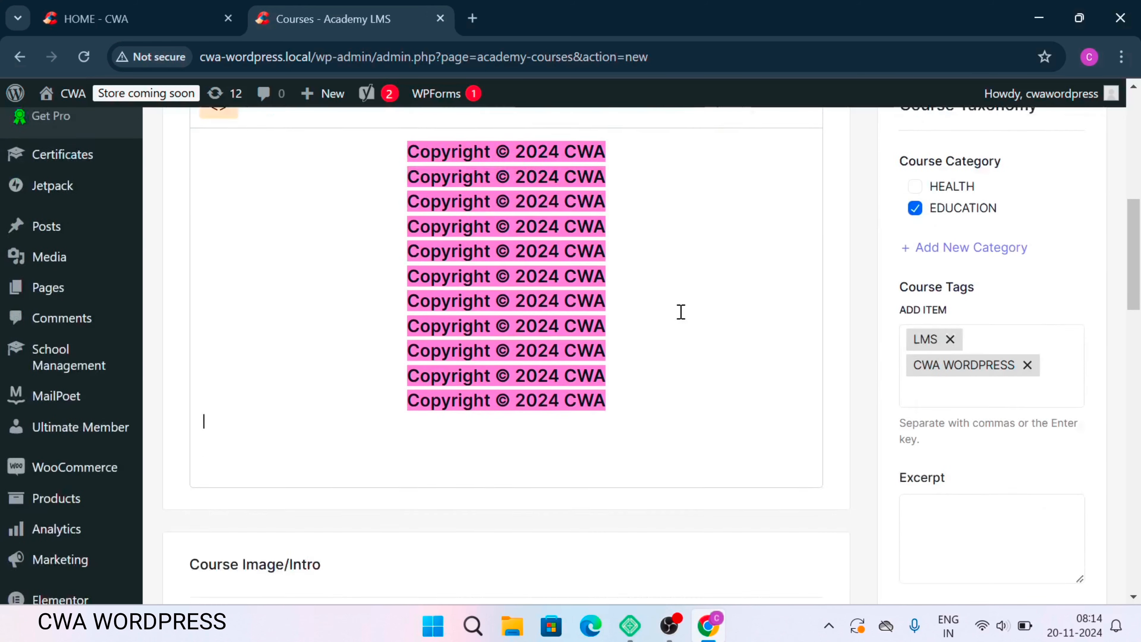
{"action": "scroll", "coordinate": [680, 313], "scroll_direction": "down", "scroll_amount": 4}
{"action": "scroll", "coordinate": [397, 357], "scroll_direction": "down", "scroll_amount": 2}
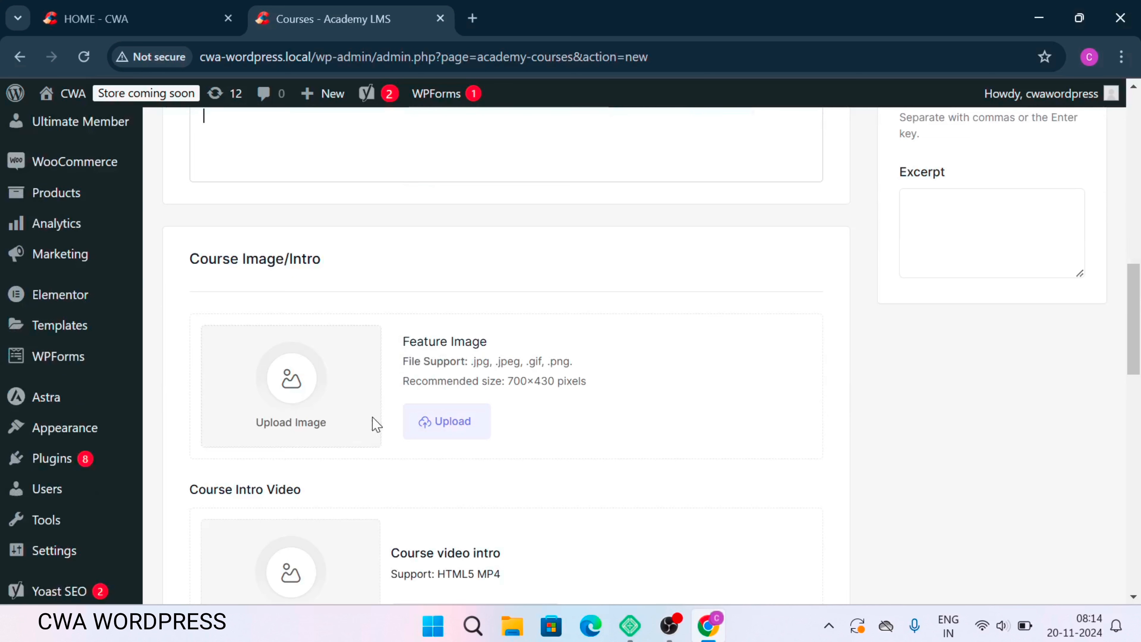
{"action": "left_click", "coordinate": [443, 432]}
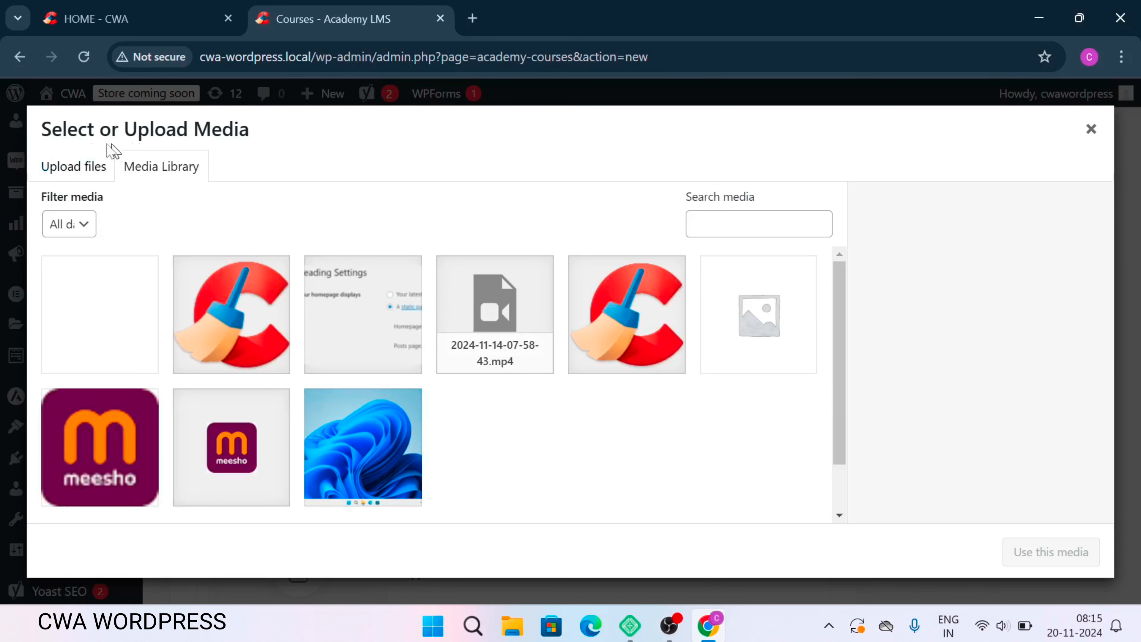
{"action": "left_click", "coordinate": [74, 168]}
{"action": "left_click", "coordinate": [140, 170]}
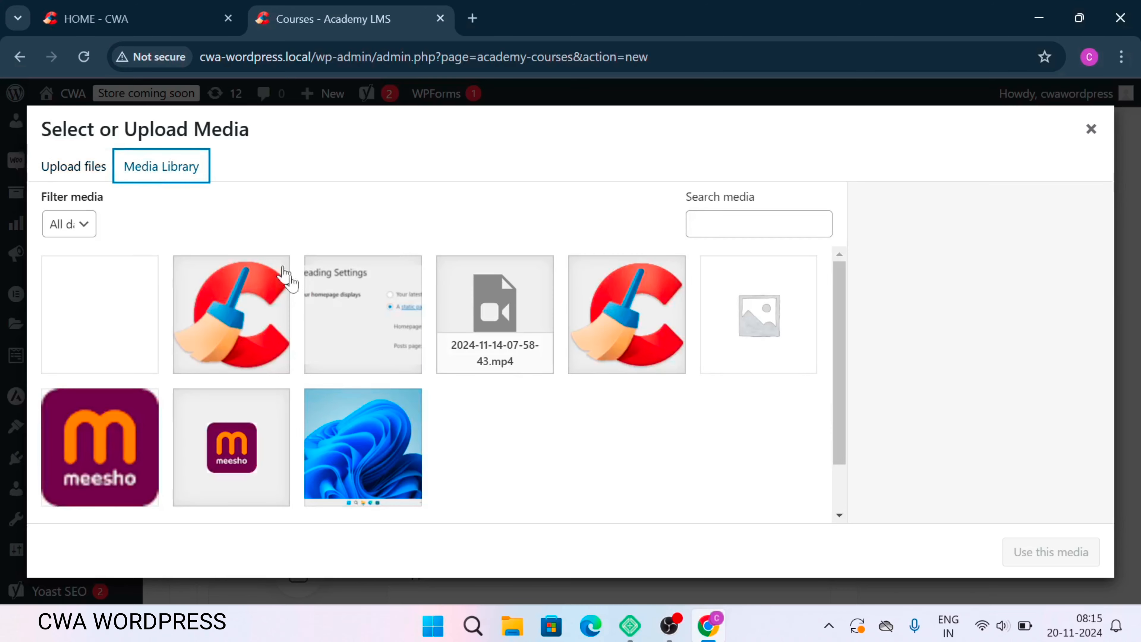
{"action": "left_click", "coordinate": [418, 449]}
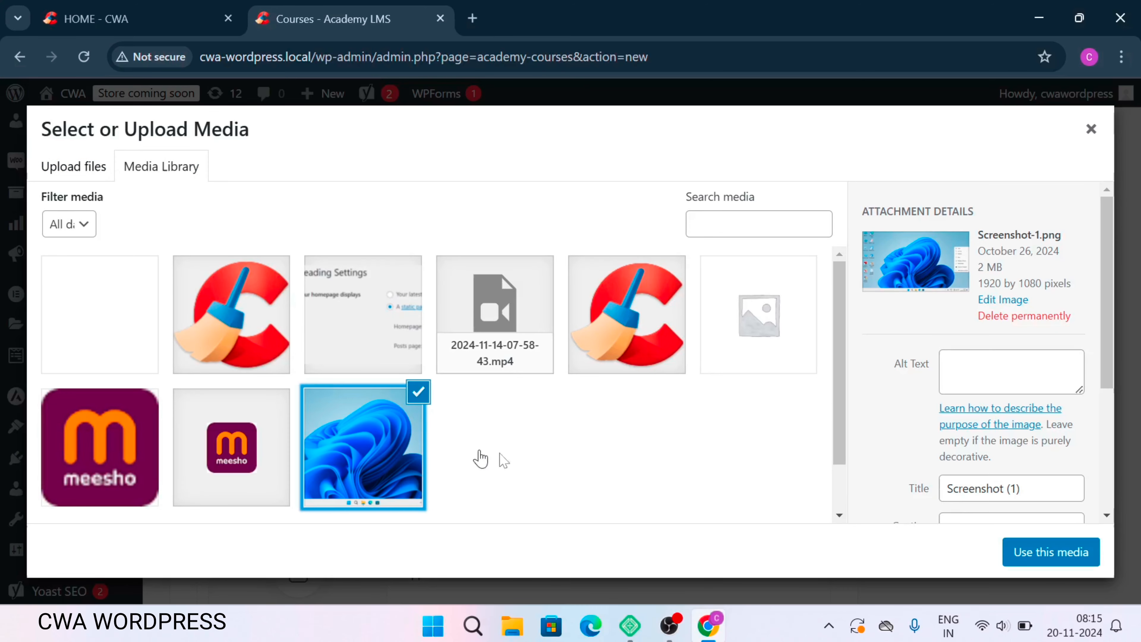
{"action": "left_click", "coordinate": [1054, 554]}
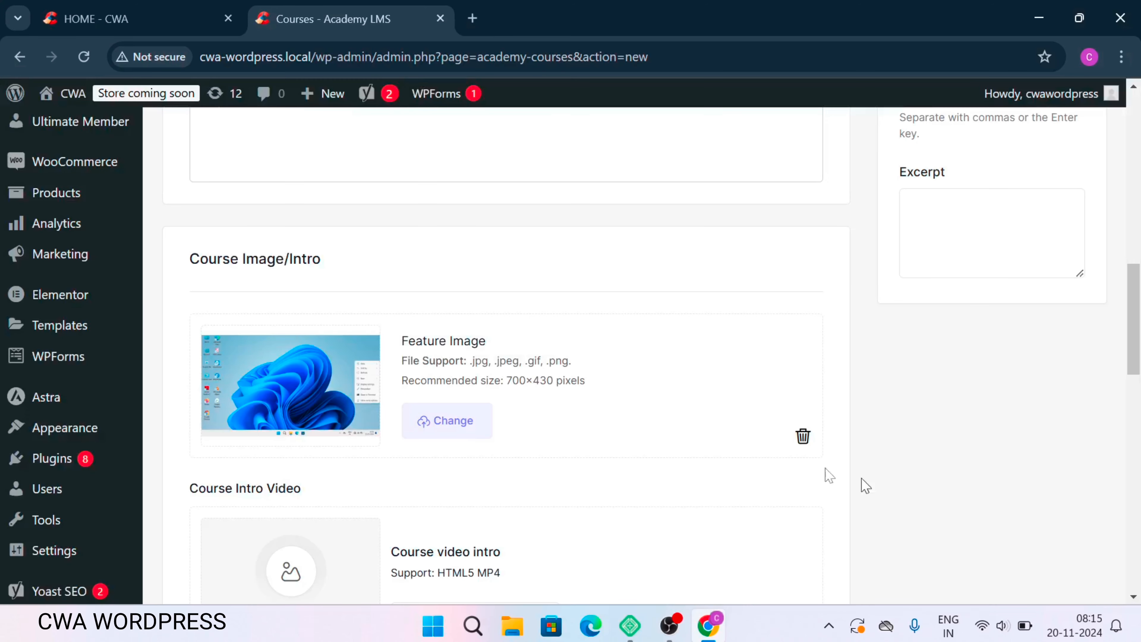
- Choose Youtube as the source of the course intro video
{"action": "scroll", "coordinate": [596, 412], "scroll_direction": "down", "scroll_amount": 4}
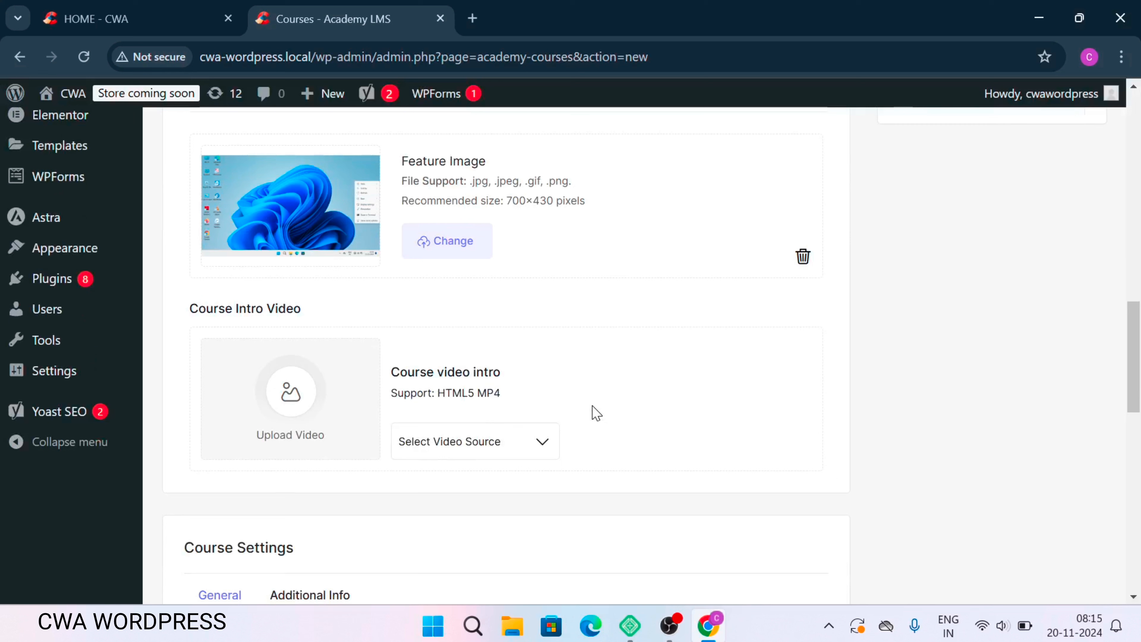
{"action": "left_click", "coordinate": [496, 451]}
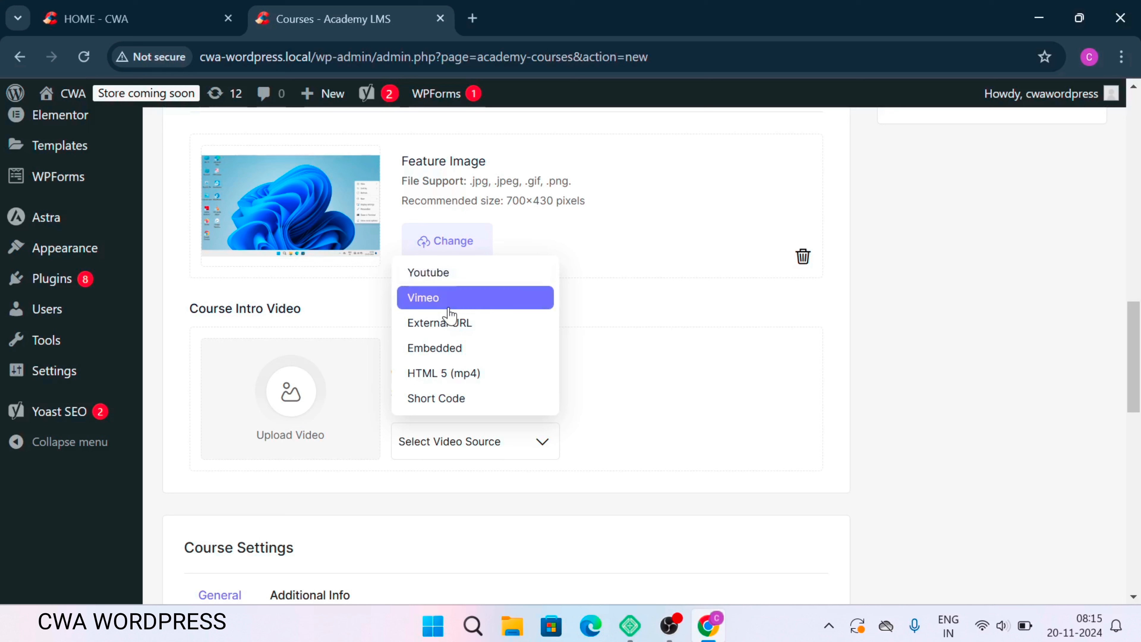
{"action": "left_click", "coordinate": [441, 276]}
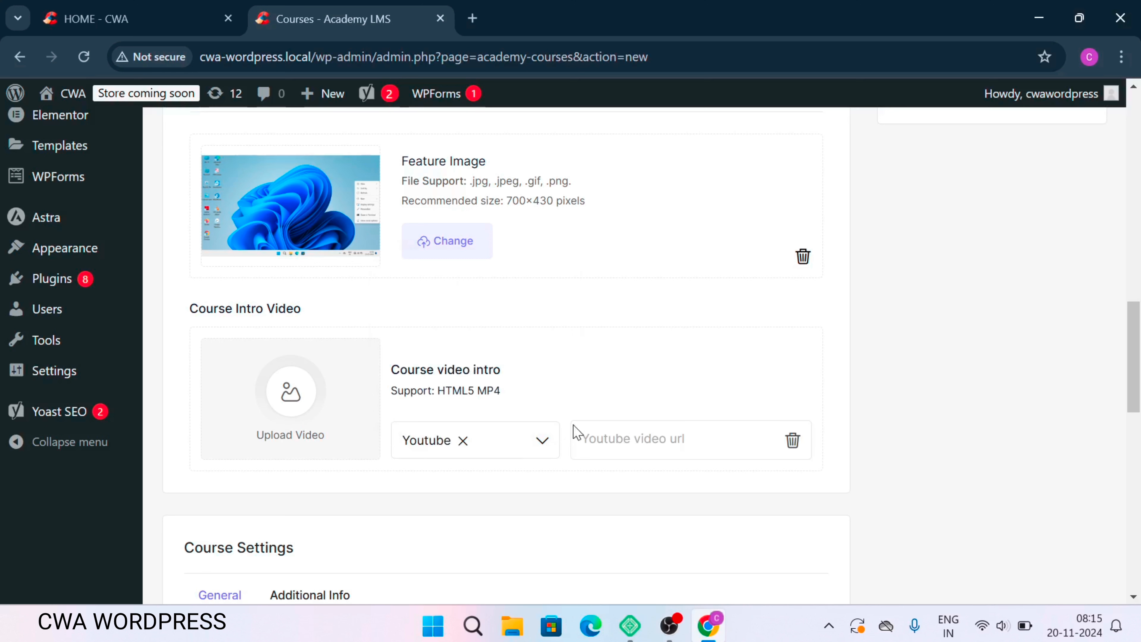
- Open YouTube in a new browser tab, open the Cwa WordPress video "Hover Colour Change in WordPress Menus Text" and pause it
{"action": "left_click", "coordinate": [473, 18]}
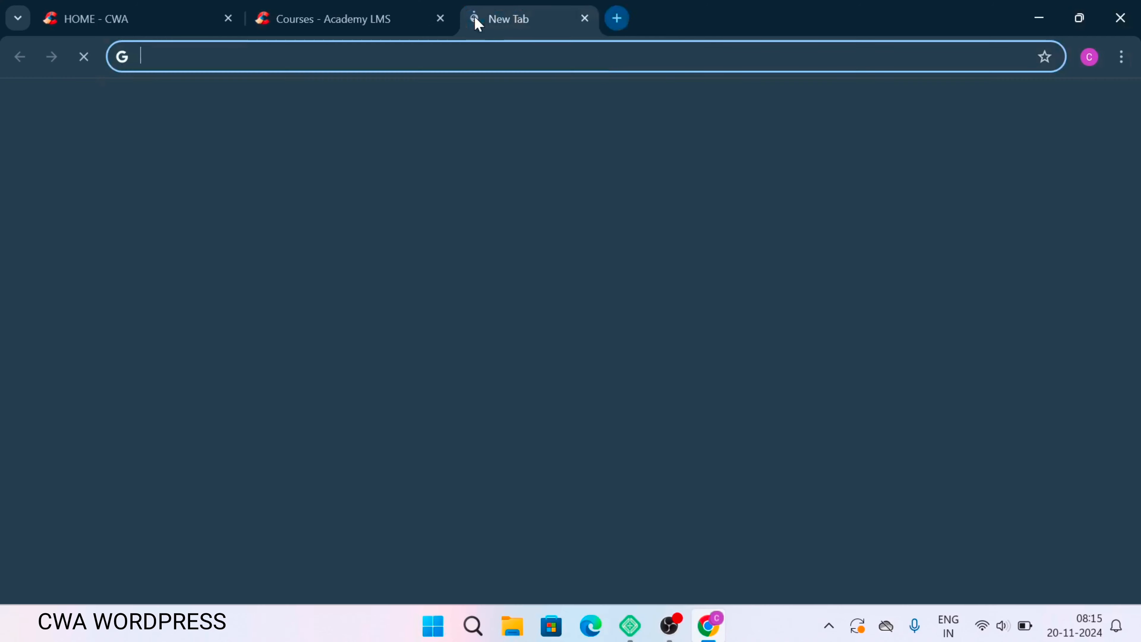
{"action": "left_click", "coordinate": [1068, 110]}
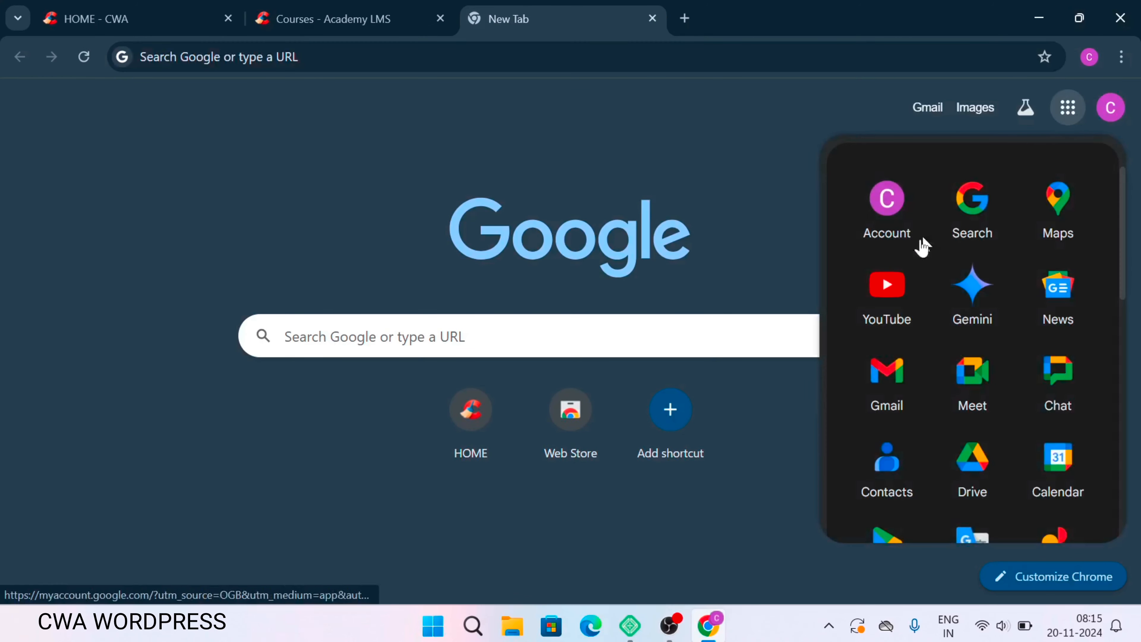
{"action": "left_click", "coordinate": [887, 290]}
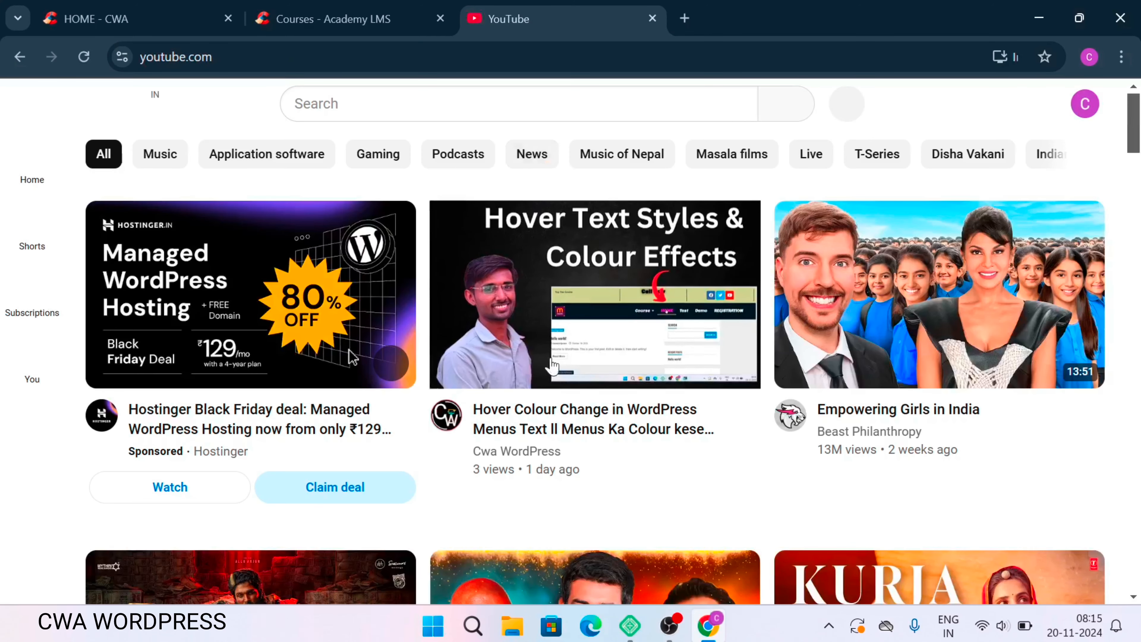
{"action": "left_click", "coordinate": [518, 347]}
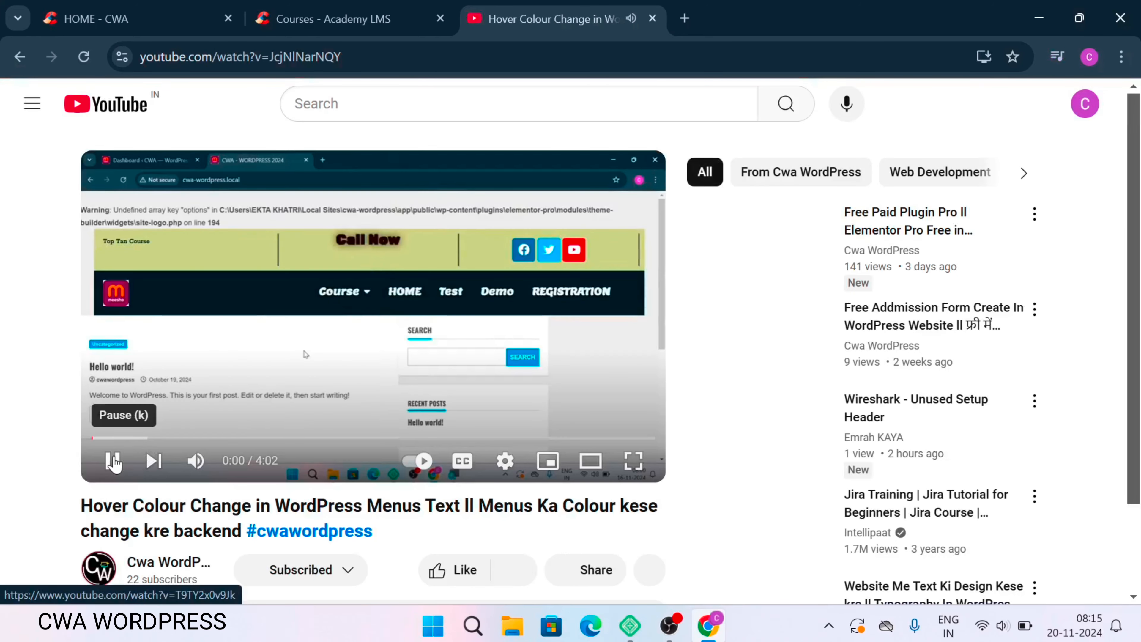
{"action": "left_click", "coordinate": [111, 461]}
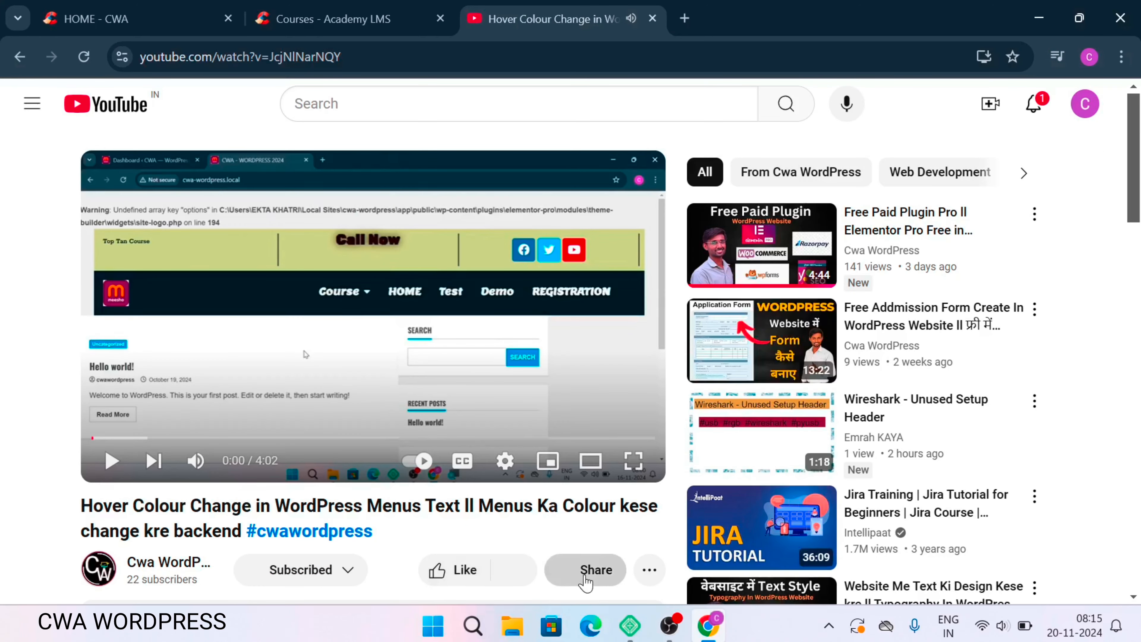
- Copy the YouTube video's share link and paste it as the video URL of the course intro video
{"action": "left_click", "coordinate": [589, 572]}
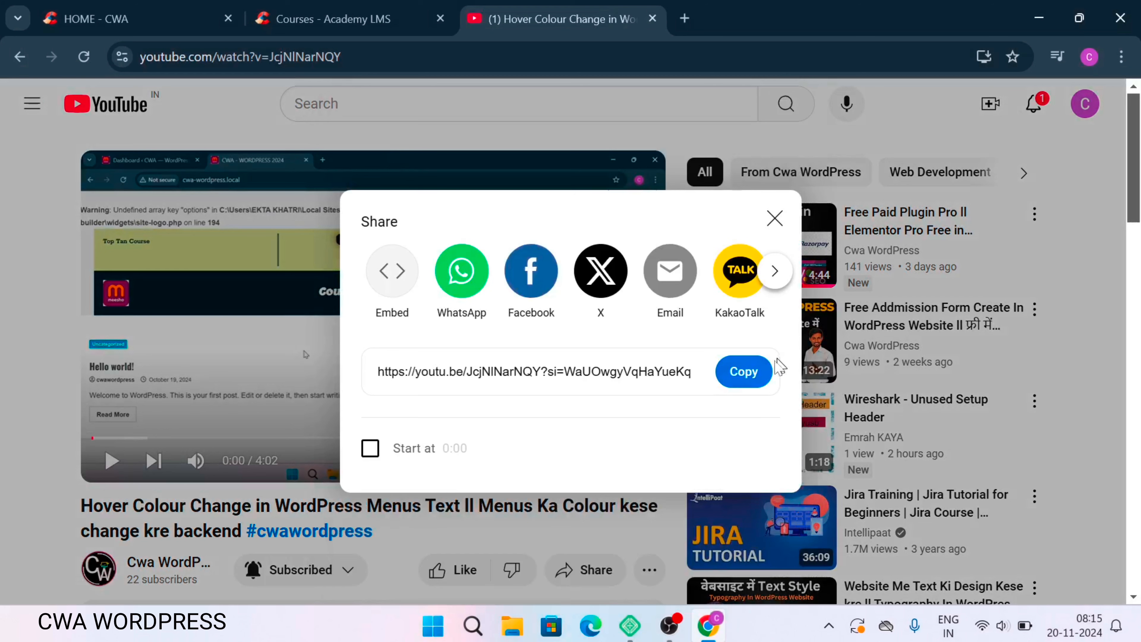
{"action": "left_click", "coordinate": [746, 380]}
{"action": "left_click", "coordinate": [316, 16]}
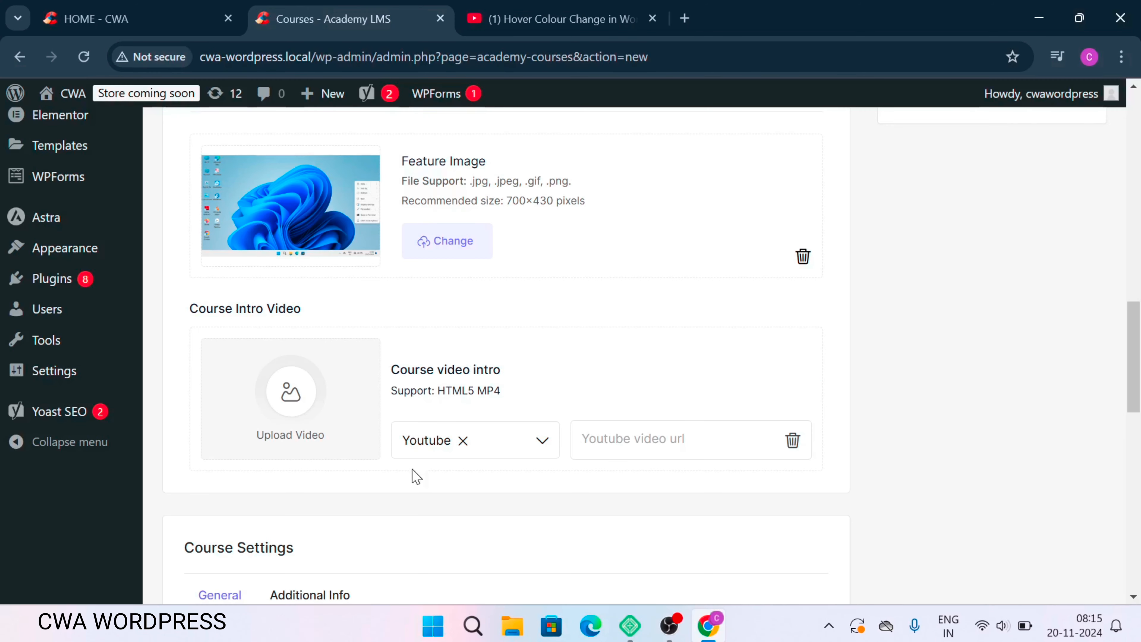
{"action": "key", "text": "ctrl+v"}
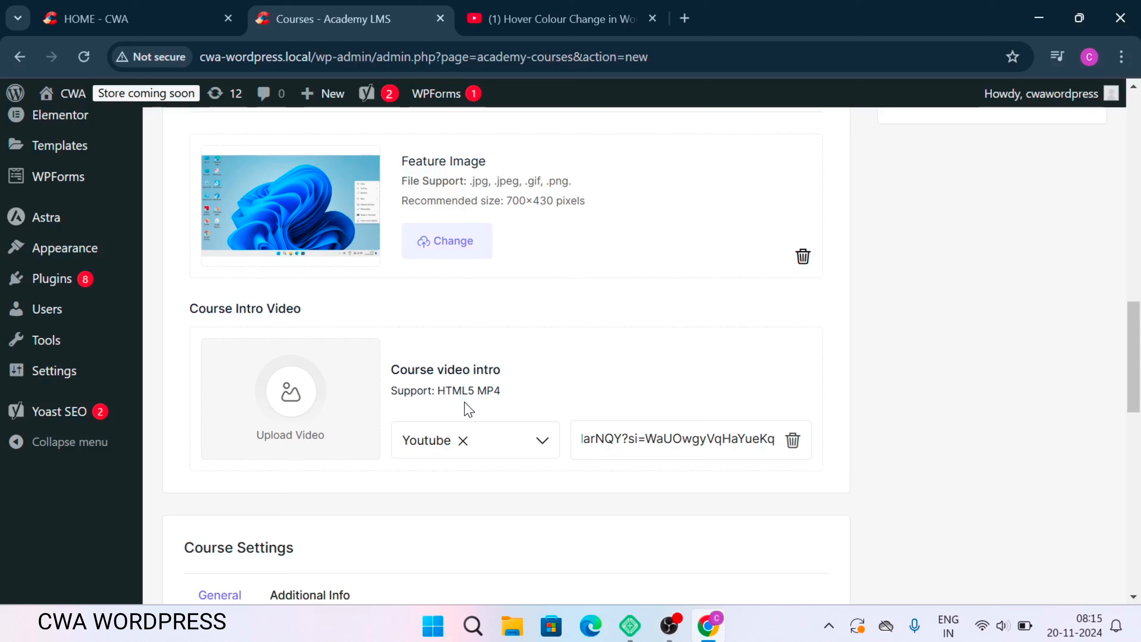
{"action": "scroll", "coordinate": [491, 364], "scroll_direction": "down", "scroll_amount": 5}
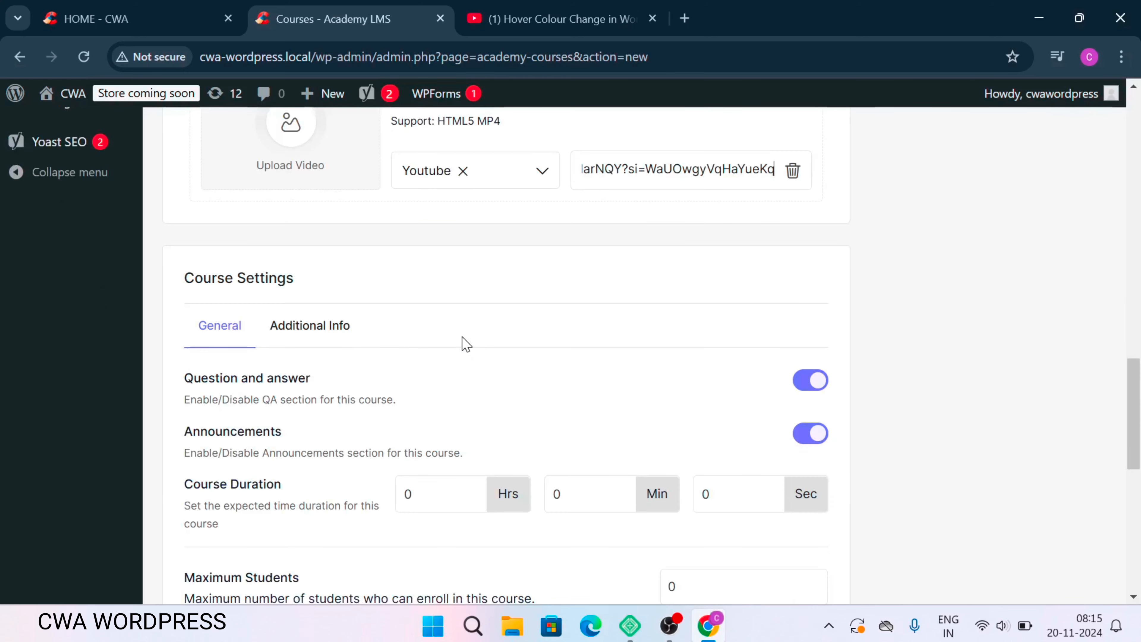
{"action": "scroll", "coordinate": [463, 344], "scroll_direction": "down", "scroll_amount": 8}
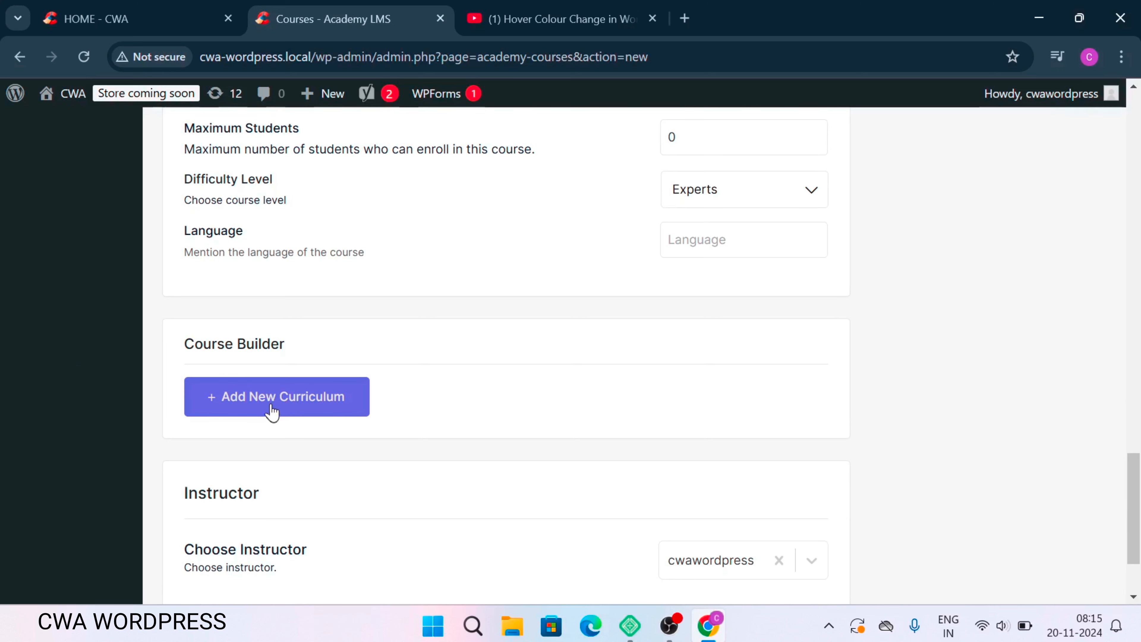
{"action": "scroll", "coordinate": [273, 403], "scroll_direction": "down", "scroll_amount": 2}
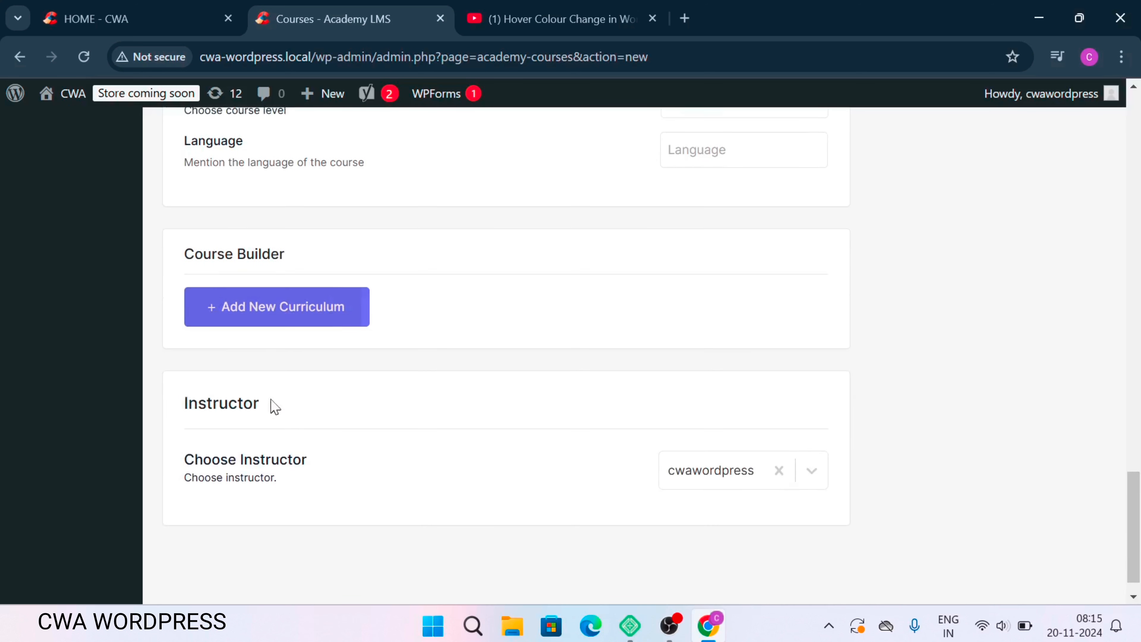
{"action": "left_click", "coordinate": [250, 312]}
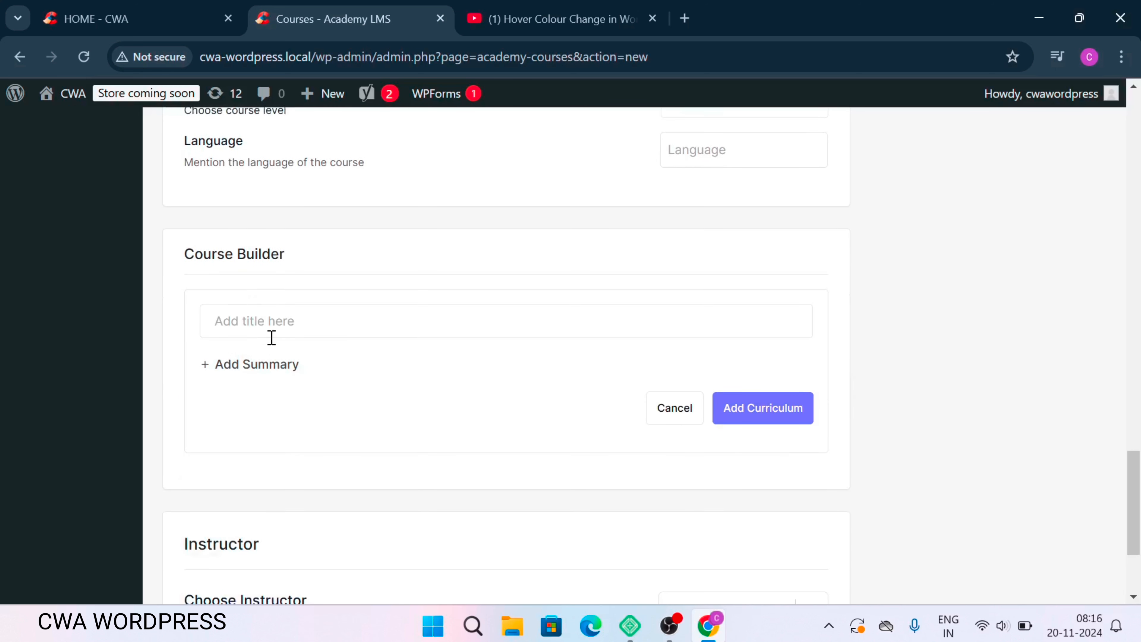
{"action": "left_click", "coordinate": [247, 329]}
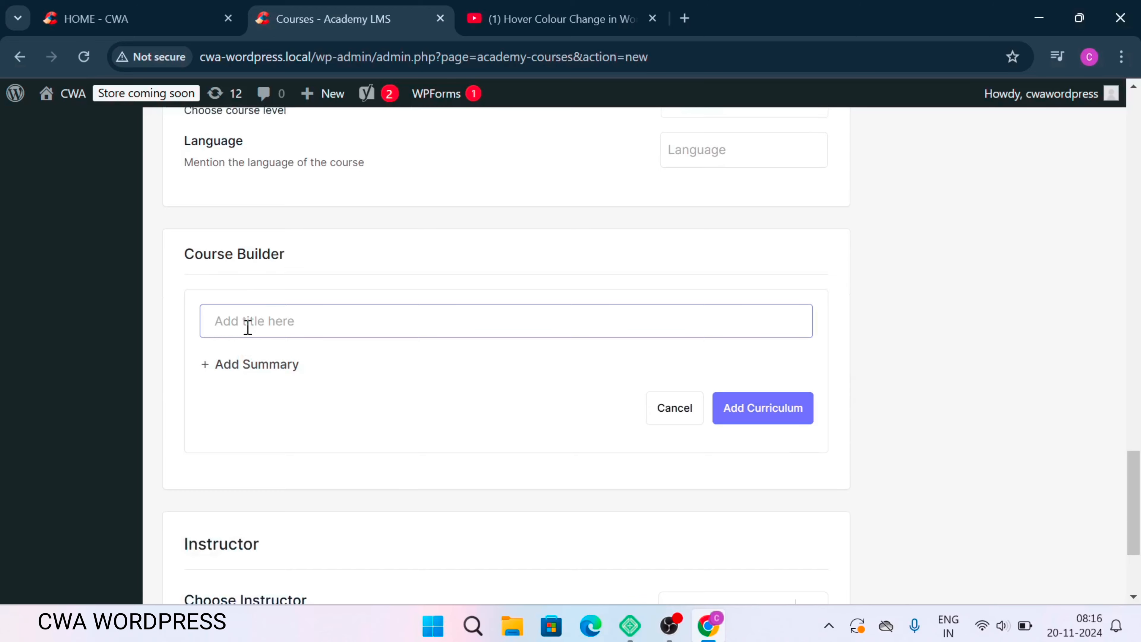
{"action": "left_click", "coordinate": [695, 414]}
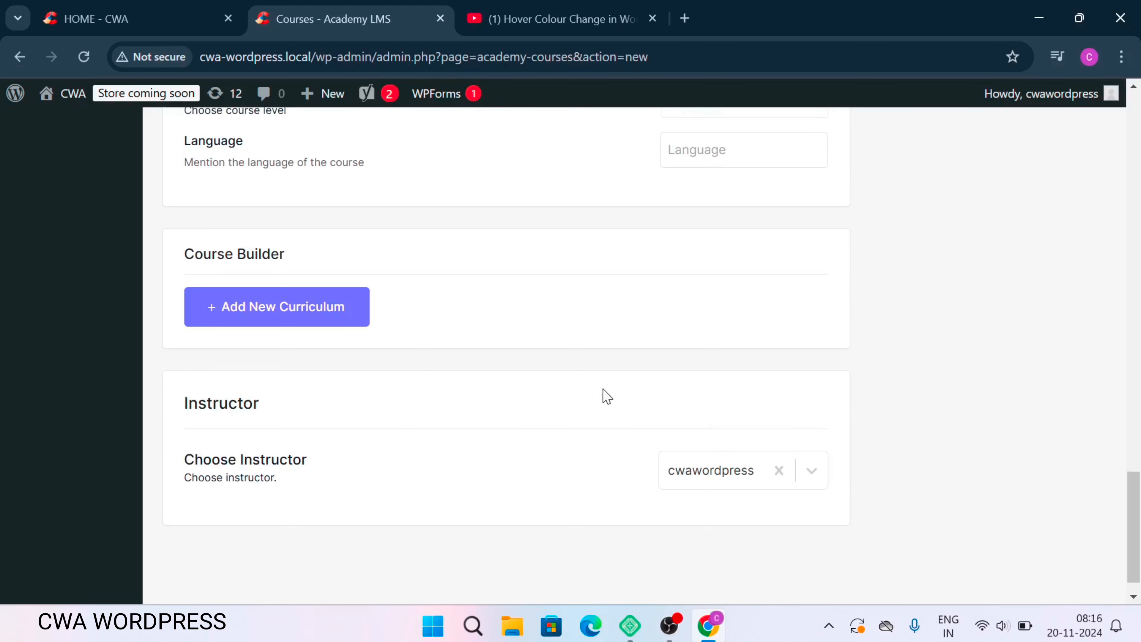
- Review the filled-in course form and publish the WORDPRESS 15DAYS CRASH COURSE course
{"action": "scroll", "coordinate": [461, 362], "scroll_direction": "down", "scroll_amount": 1}
{"action": "scroll", "coordinate": [464, 364], "scroll_direction": "up", "scroll_amount": 15}
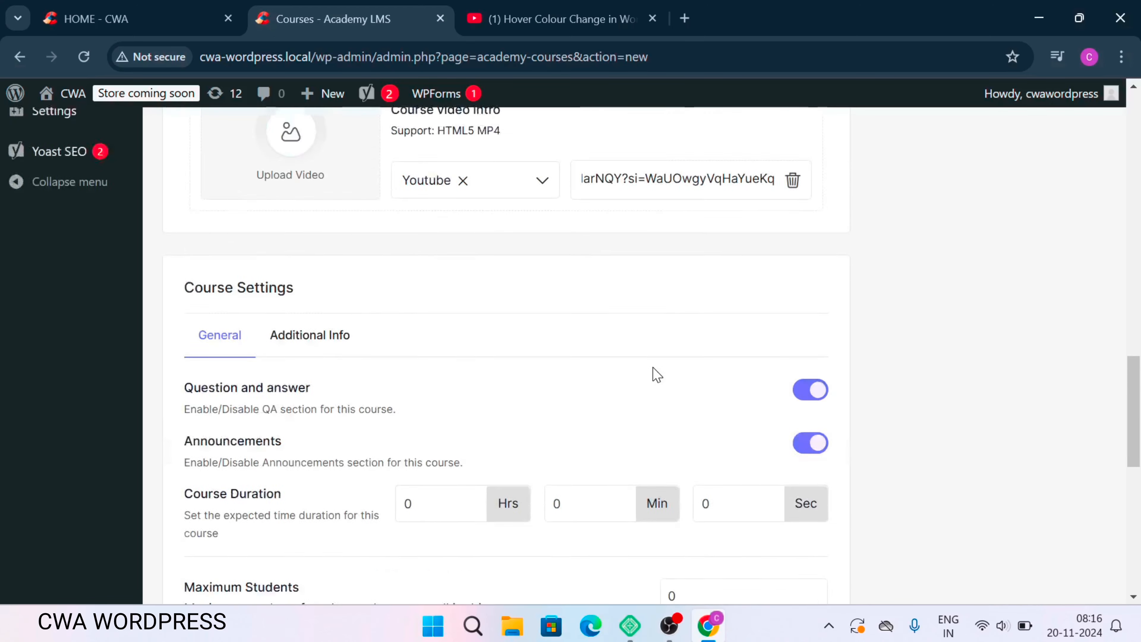
{"action": "scroll", "coordinate": [656, 375], "scroll_direction": "up", "scroll_amount": 4}
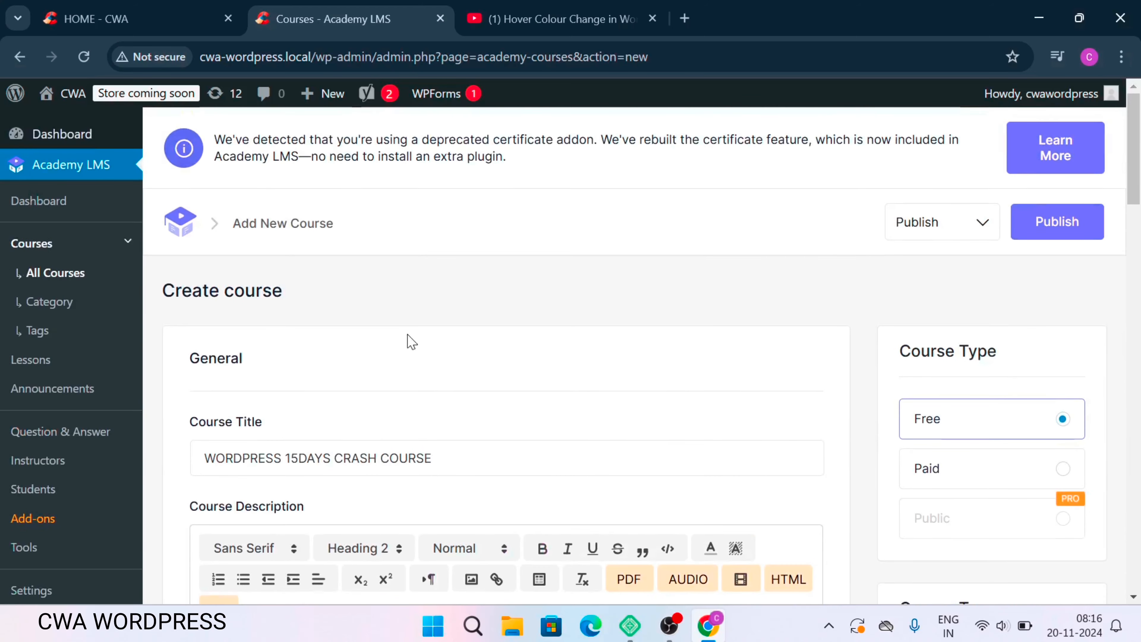
{"action": "scroll", "coordinate": [487, 515], "scroll_direction": "down", "scroll_amount": 5}
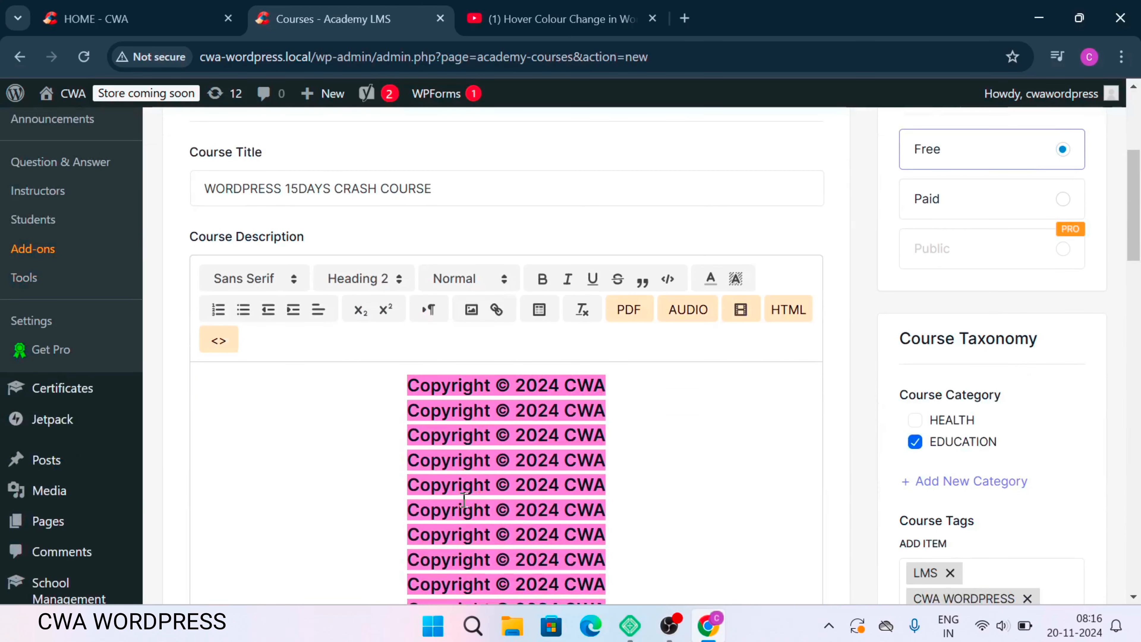
{"action": "scroll", "coordinate": [507, 503], "scroll_direction": "up", "scroll_amount": 5}
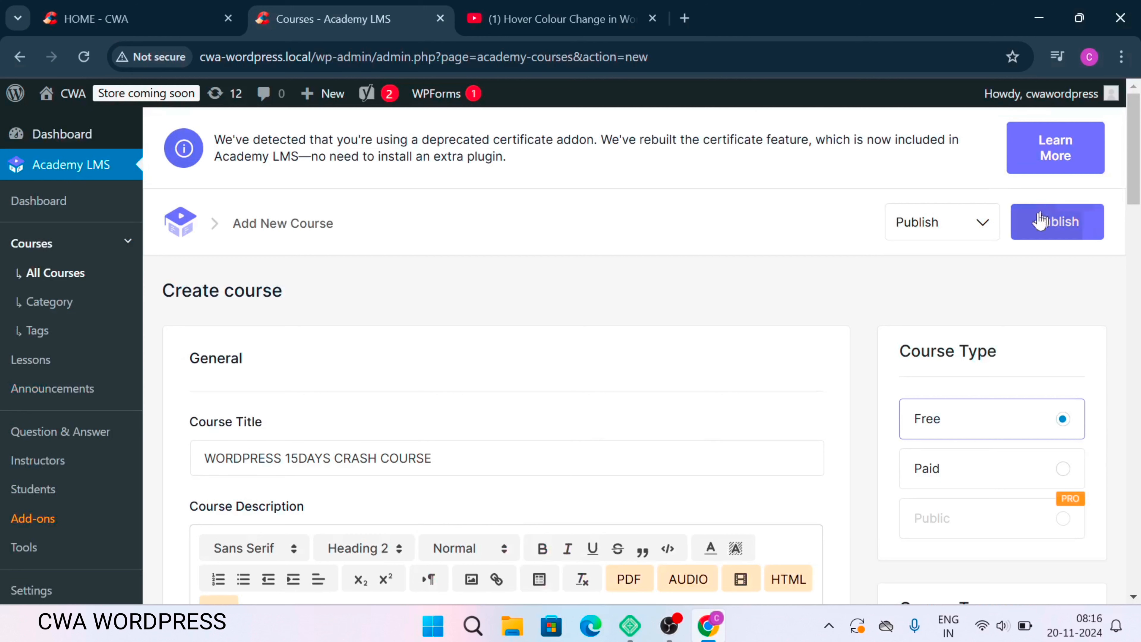
{"action": "left_click", "coordinate": [1034, 228]}
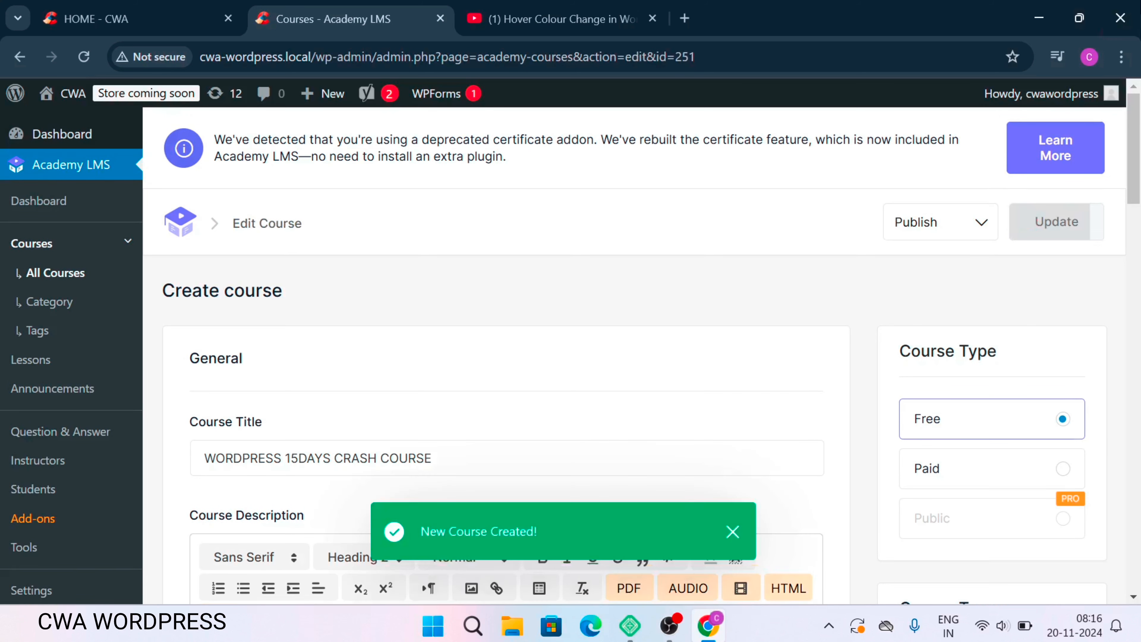
- Open the list of all Academy LMS courses and check the entry of the published course
{"action": "scroll", "coordinate": [502, 507], "scroll_direction": "down", "scroll_amount": 7}
{"action": "scroll", "coordinate": [502, 507], "scroll_direction": "up", "scroll_amount": 10}
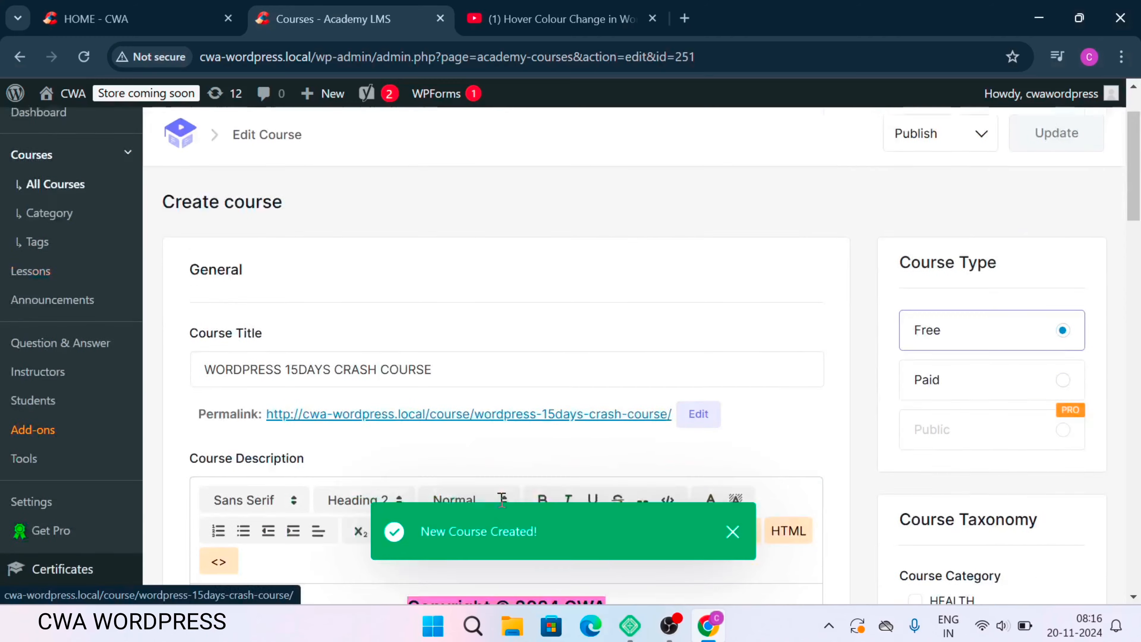
{"action": "left_click", "coordinate": [36, 262]}
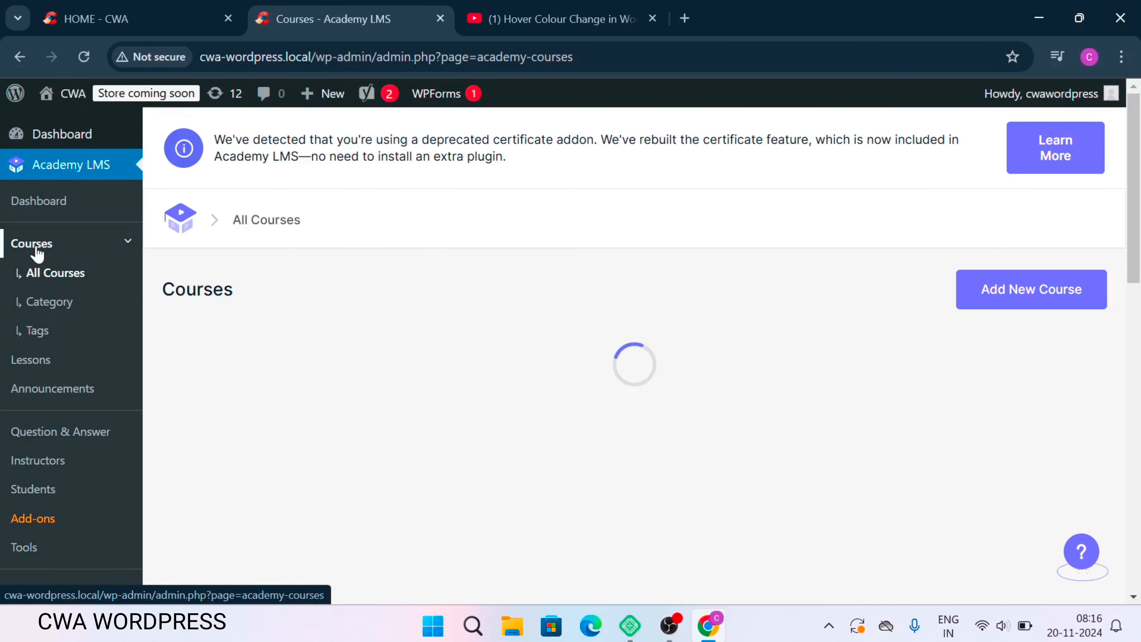
{"action": "scroll", "coordinate": [477, 315], "scroll_direction": "down", "scroll_amount": 2}
{"action": "scroll", "coordinate": [477, 315], "scroll_direction": "down", "scroll_amount": 1}
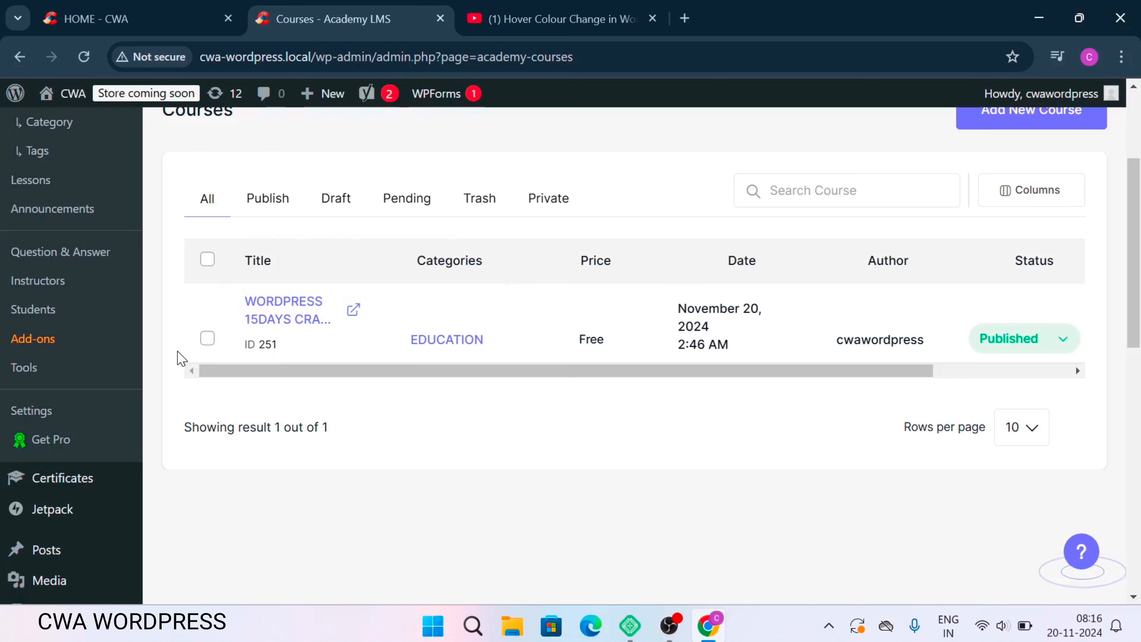
{"action": "scroll", "coordinate": [180, 357], "scroll_direction": "up", "scroll_amount": 4}
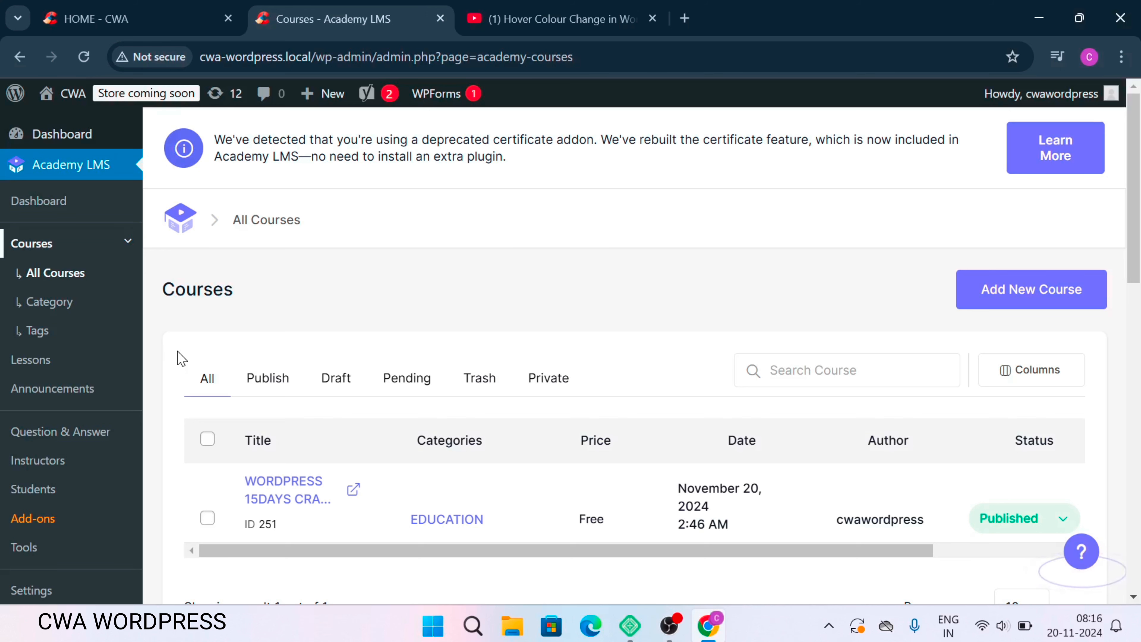
- Switch to the site's home page, reload it and dismiss the video popup
{"action": "left_click", "coordinate": [168, 13]}
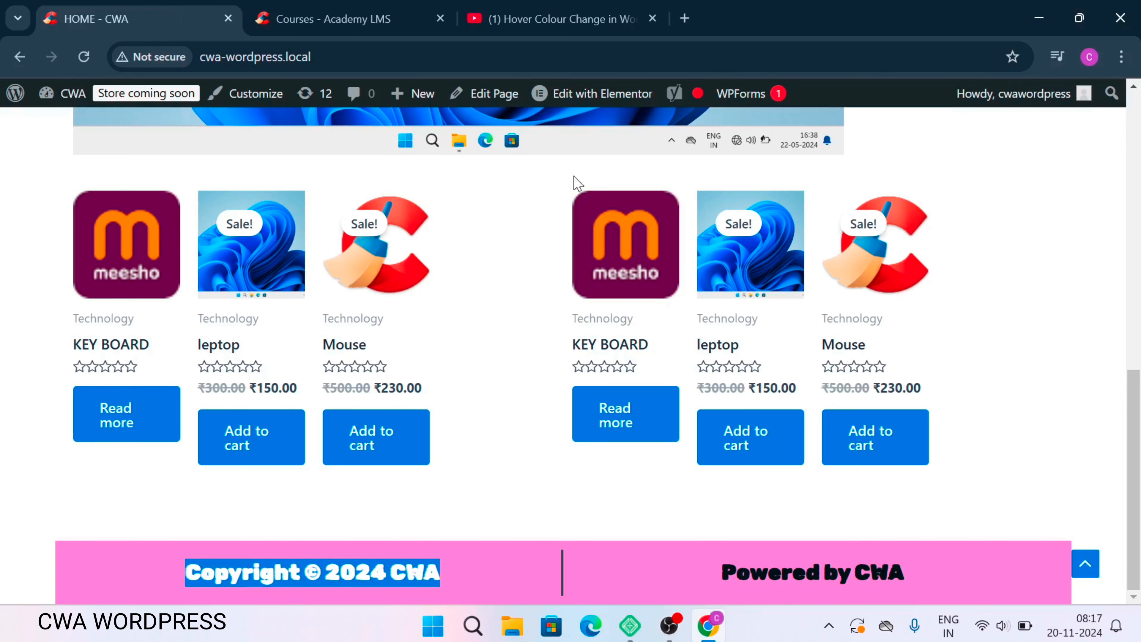
{"action": "scroll", "coordinate": [810, 383], "scroll_direction": "up", "scroll_amount": 5}
{"action": "scroll", "coordinate": [821, 380], "scroll_direction": "up", "scroll_amount": 3}
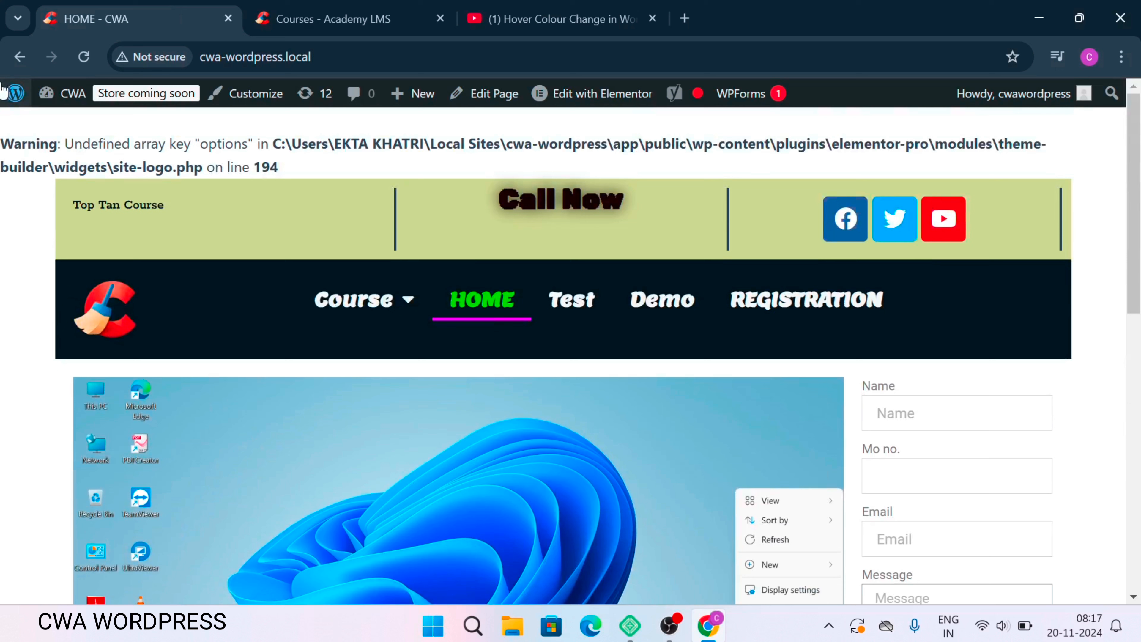
{"action": "left_click", "coordinate": [95, 54]}
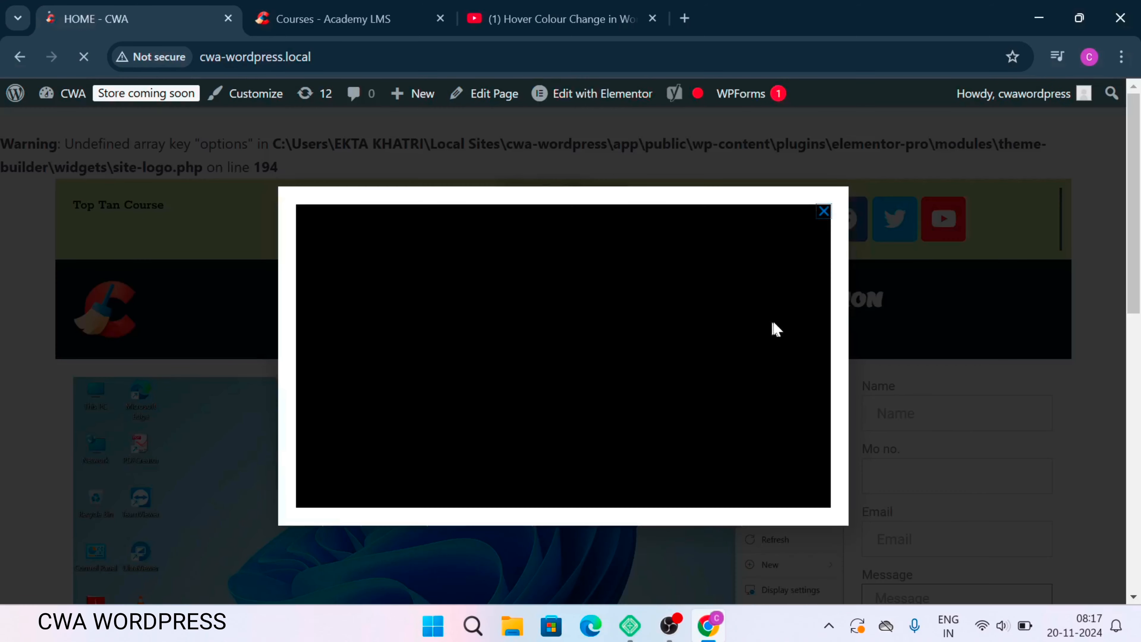
{"action": "left_click", "coordinate": [823, 211]}
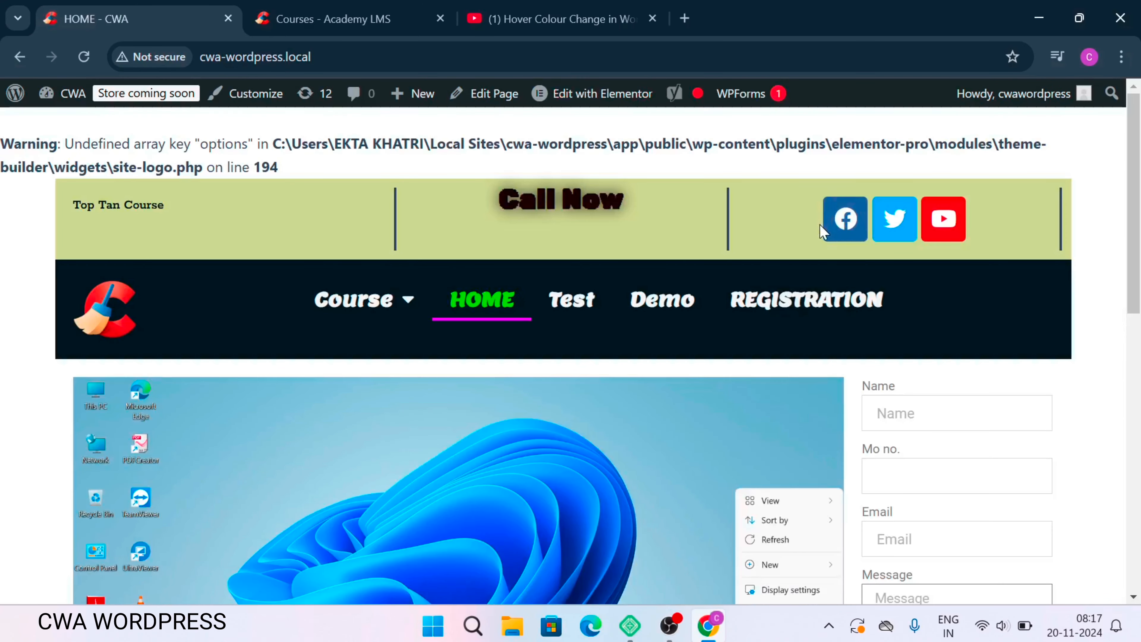